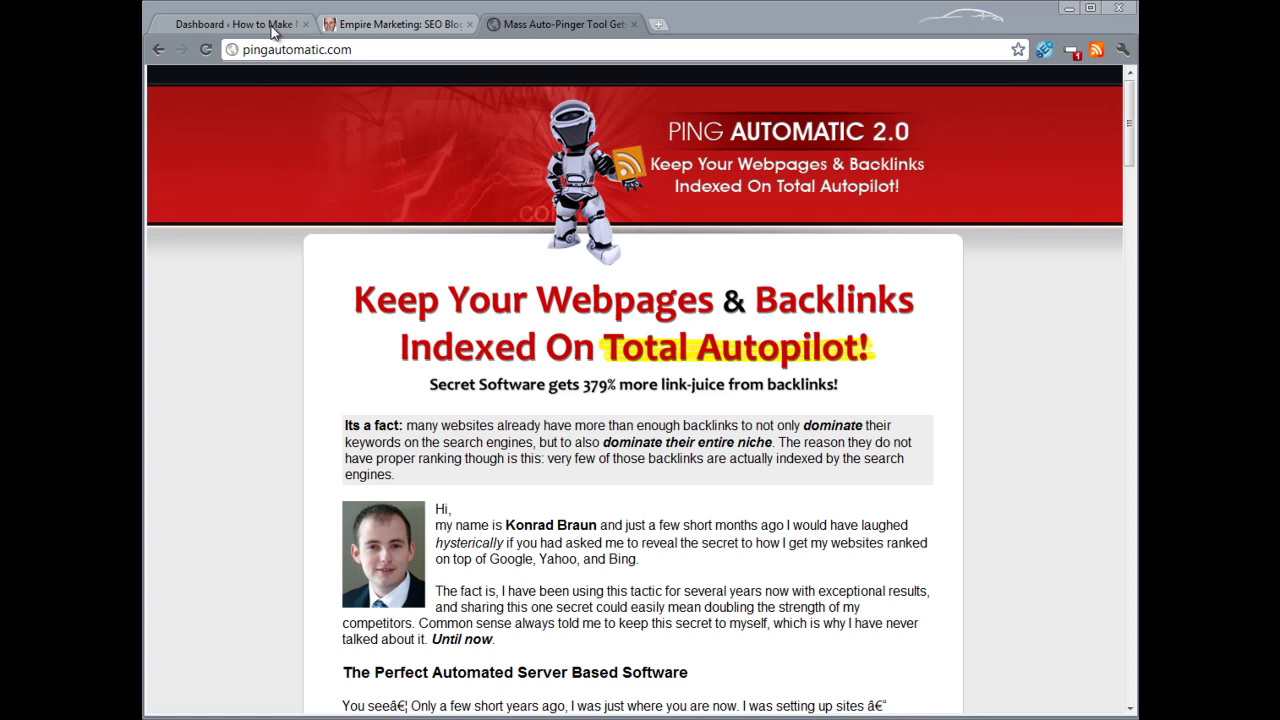
# - Upload pingautomatic-plugin.zip from the Desktop through Plugins > Add New and install it
pyautogui.click(273, 30)
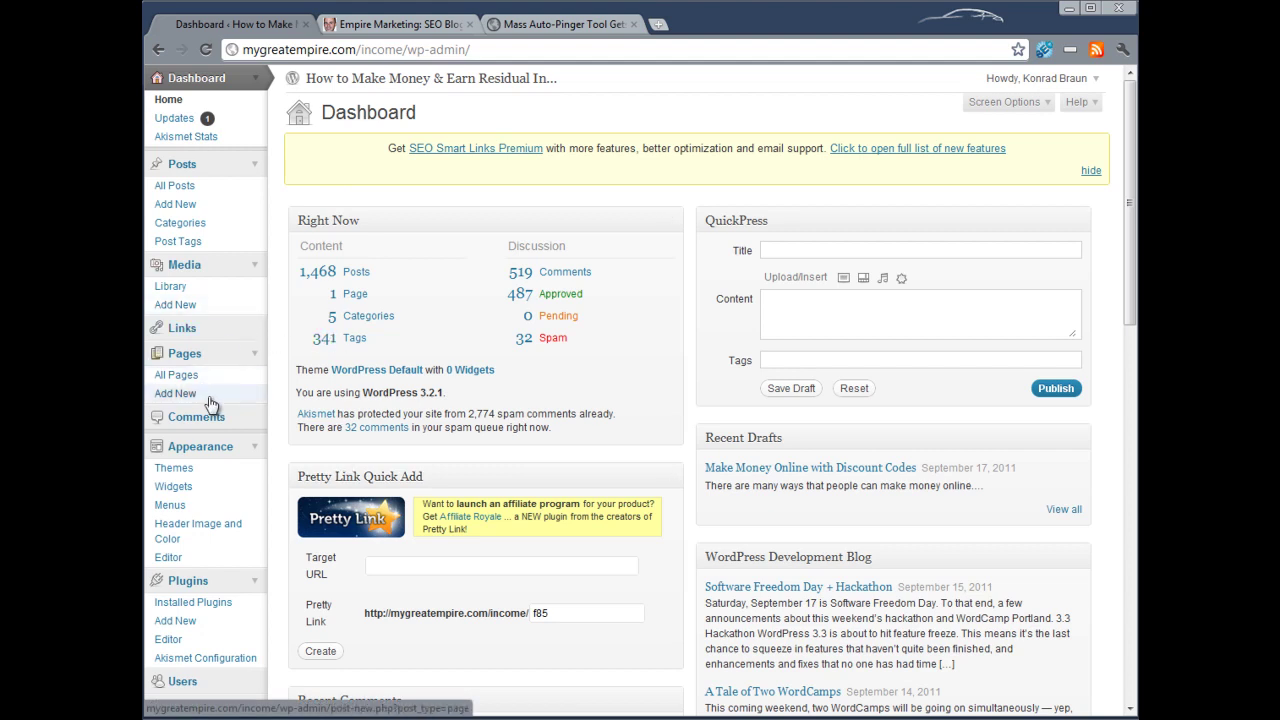
pyautogui.click(187, 624)
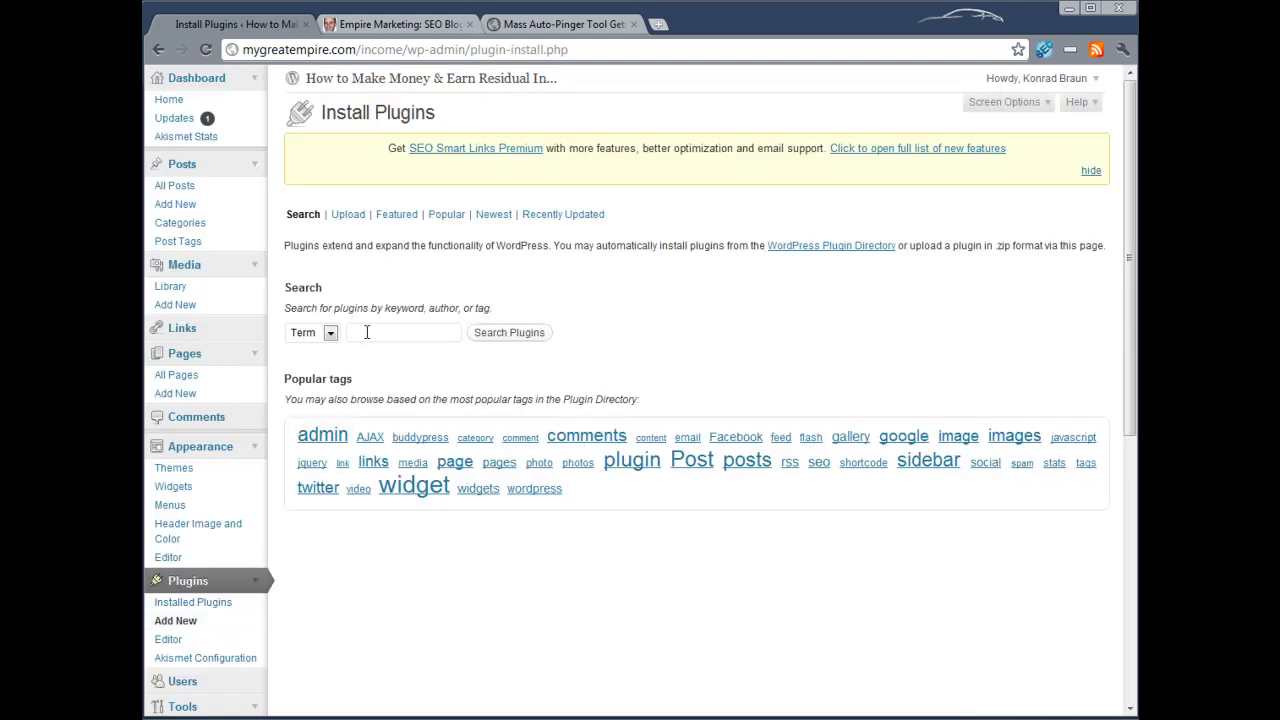
pyautogui.click(345, 215)
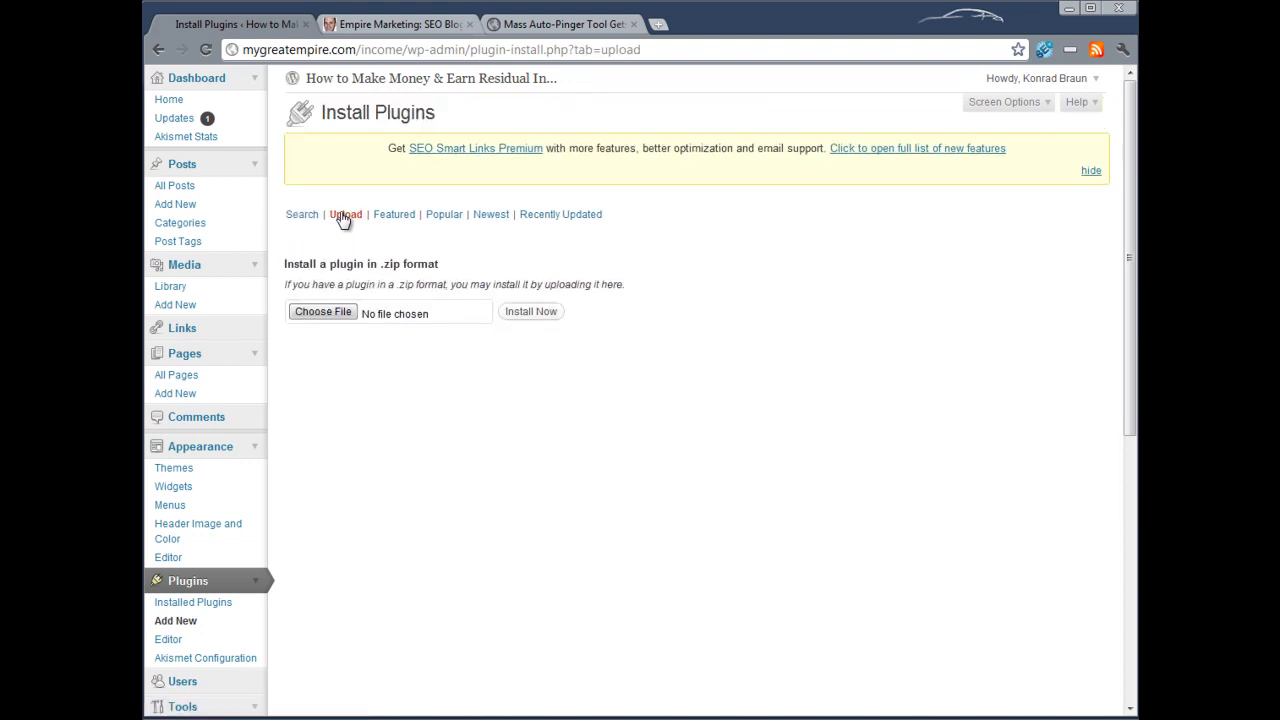
pyautogui.click(324, 309)
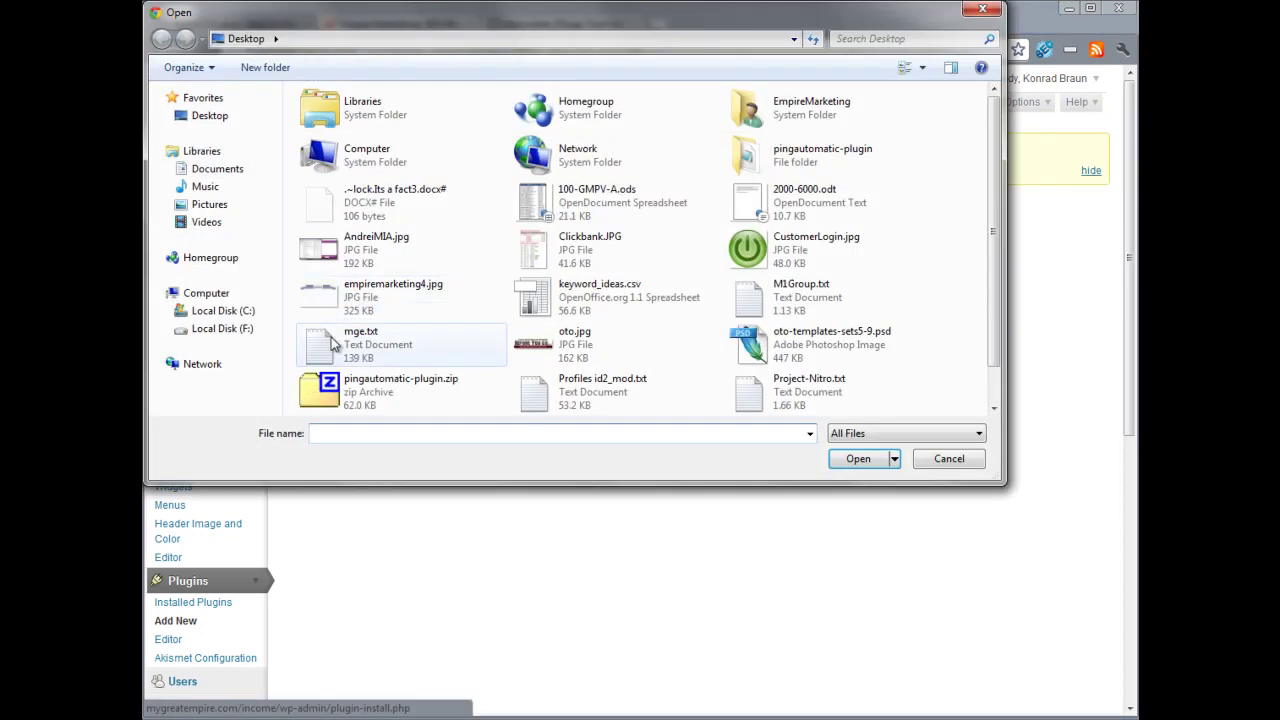
pyautogui.doubleClick(365, 392)
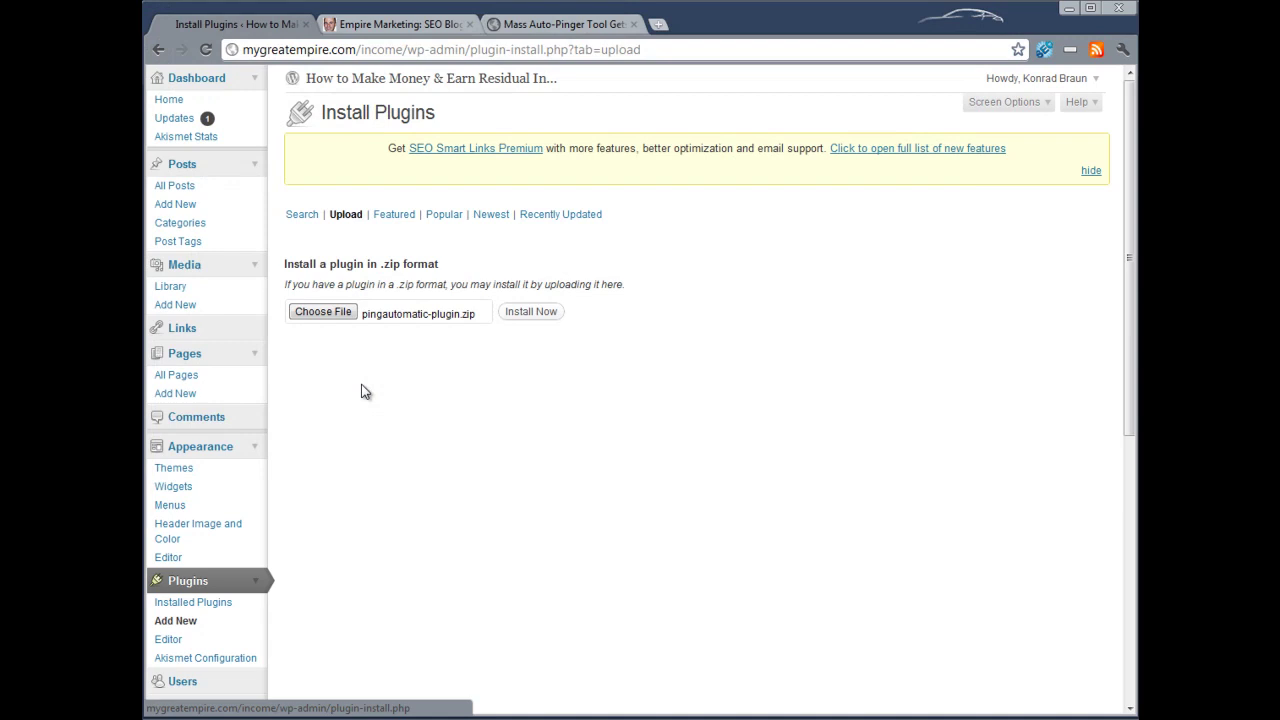
pyautogui.click(345, 313)
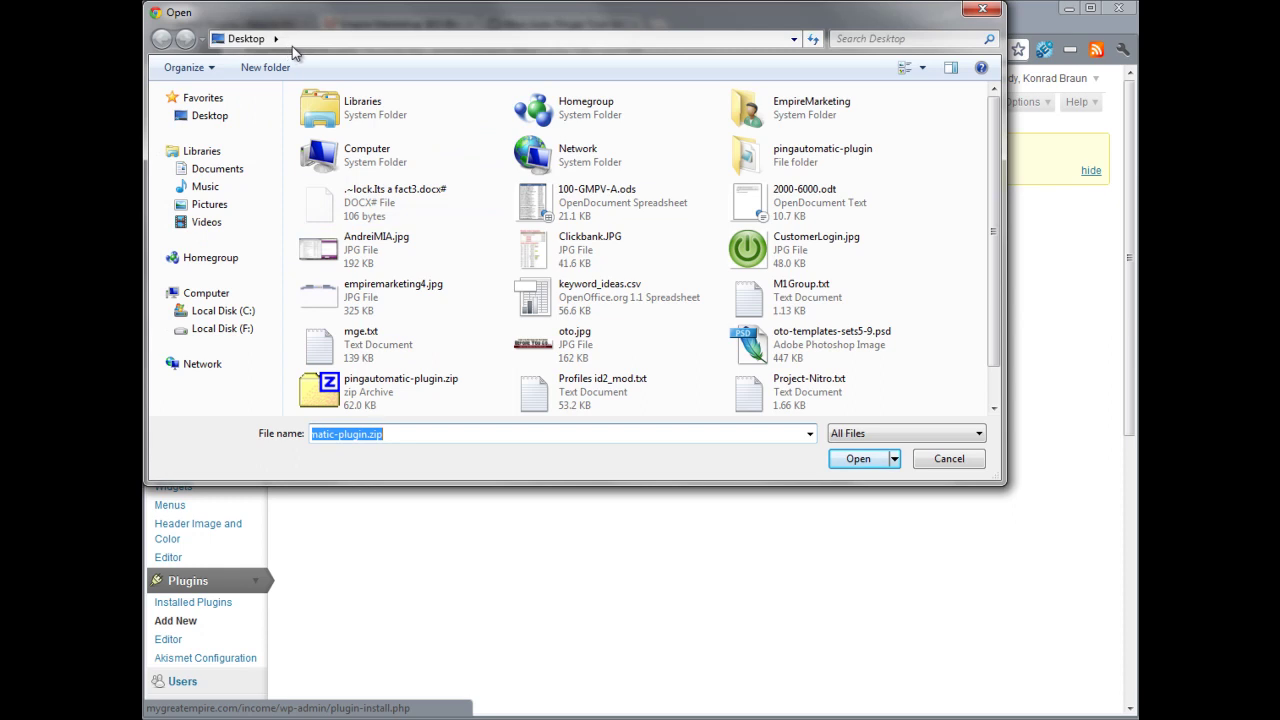
pyautogui.click(858, 460)
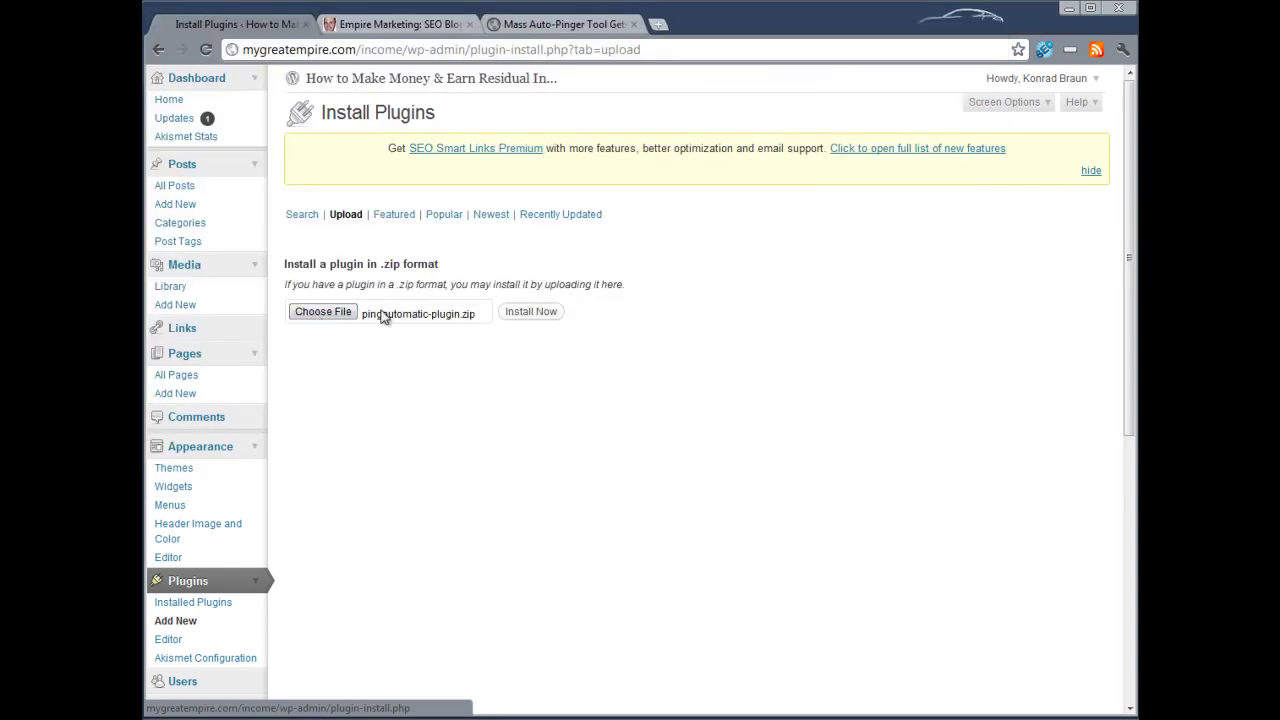
pyautogui.click(528, 316)
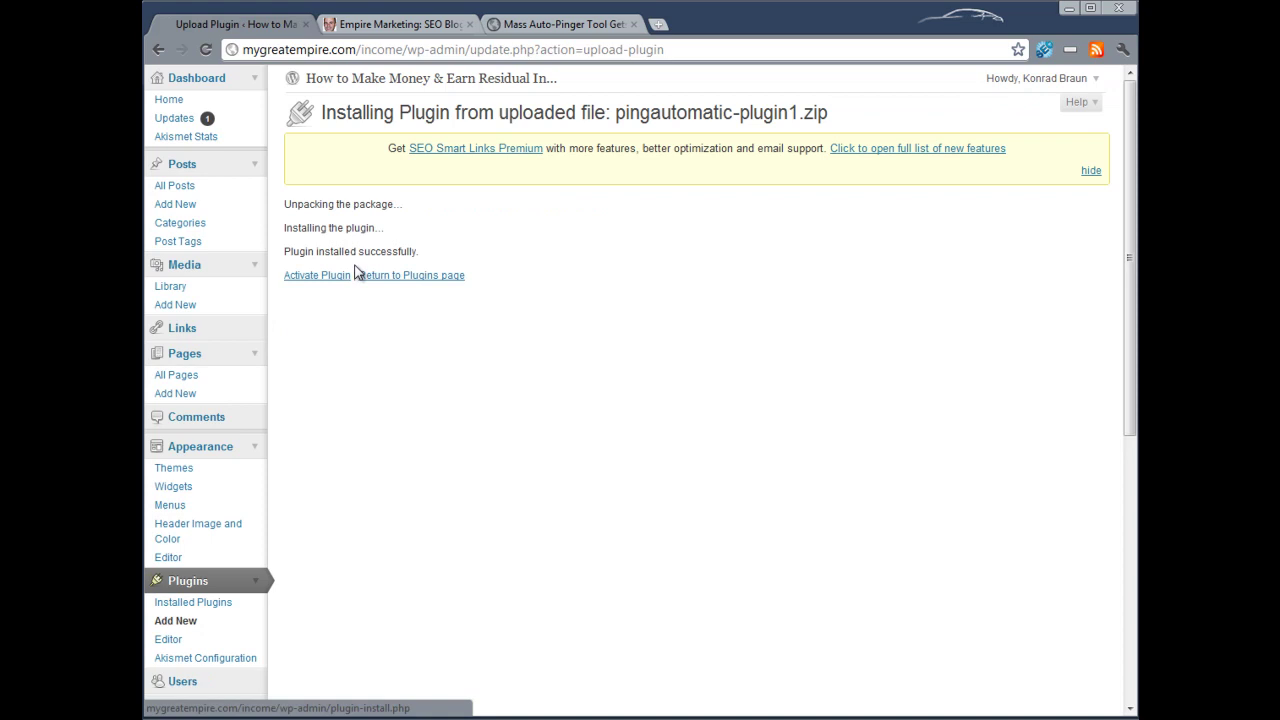
# - Activate the plugin and confirm PingAutomatic appears in the plugins list
pyautogui.click(322, 279)
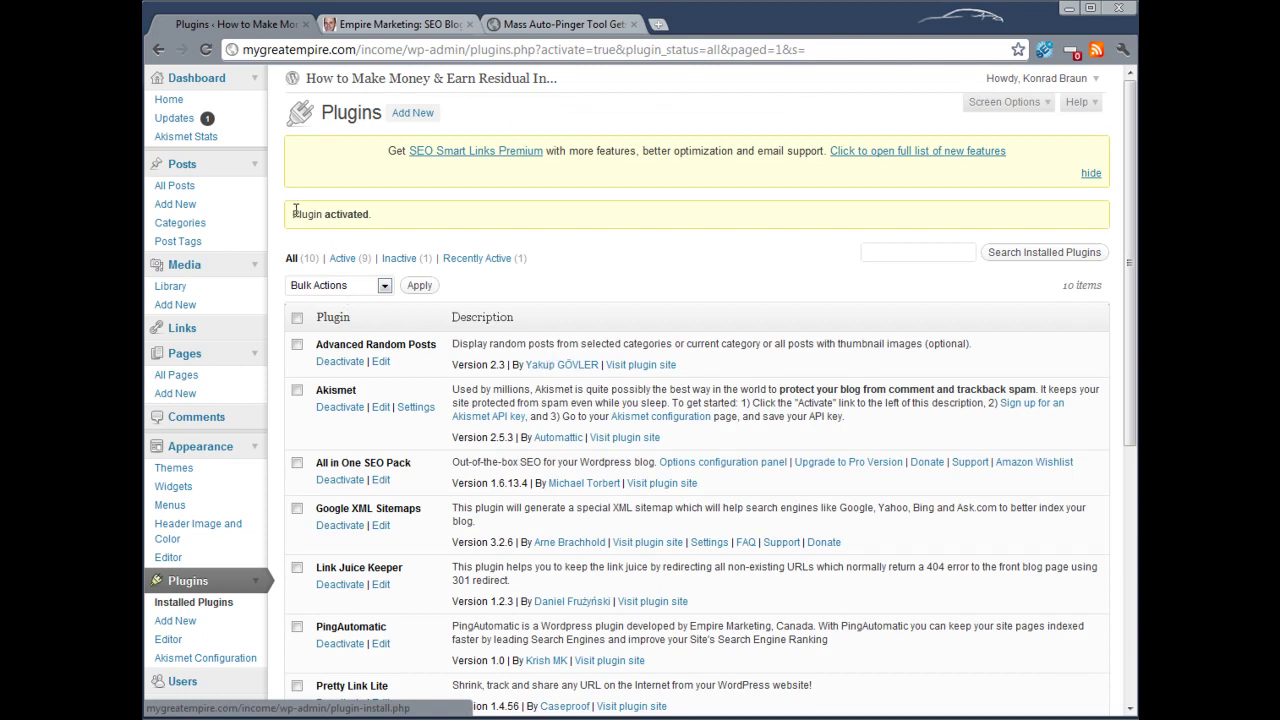
pyautogui.moveTo(293, 214); pyautogui.dragTo(371, 217)
pyautogui.scroll(-3, 655, 363)
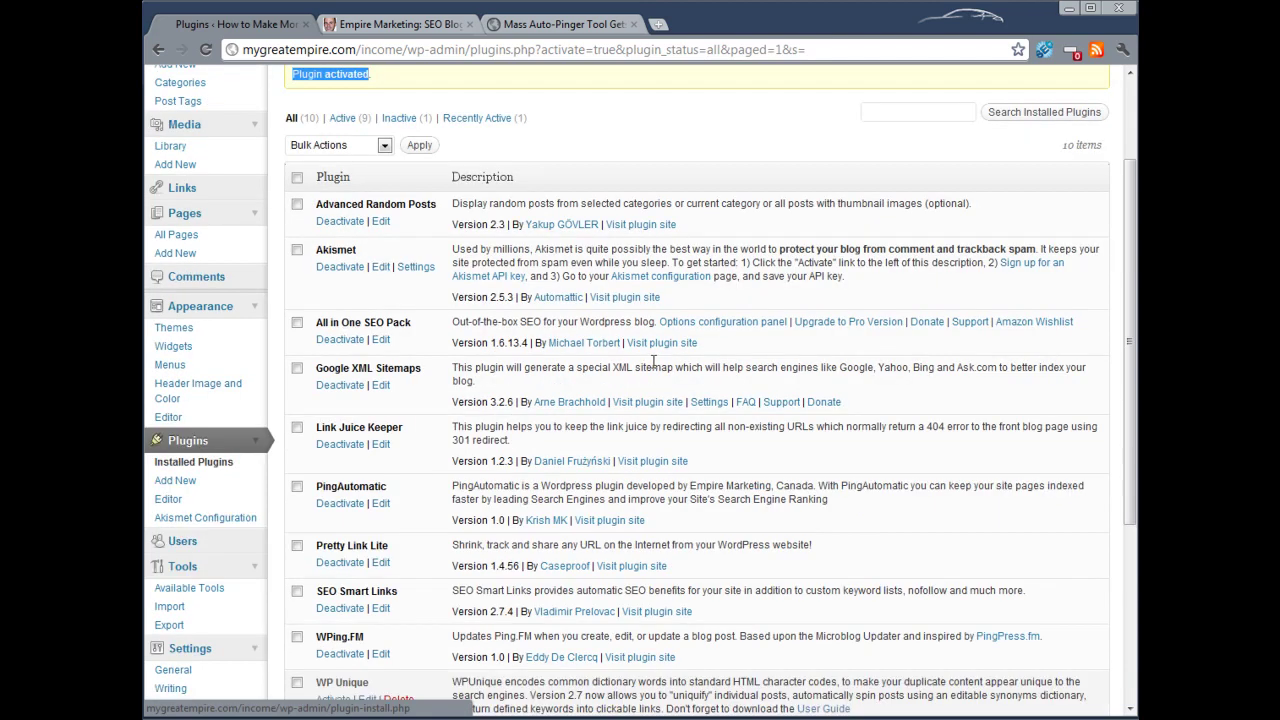
pyautogui.scroll(-3, 655, 363)
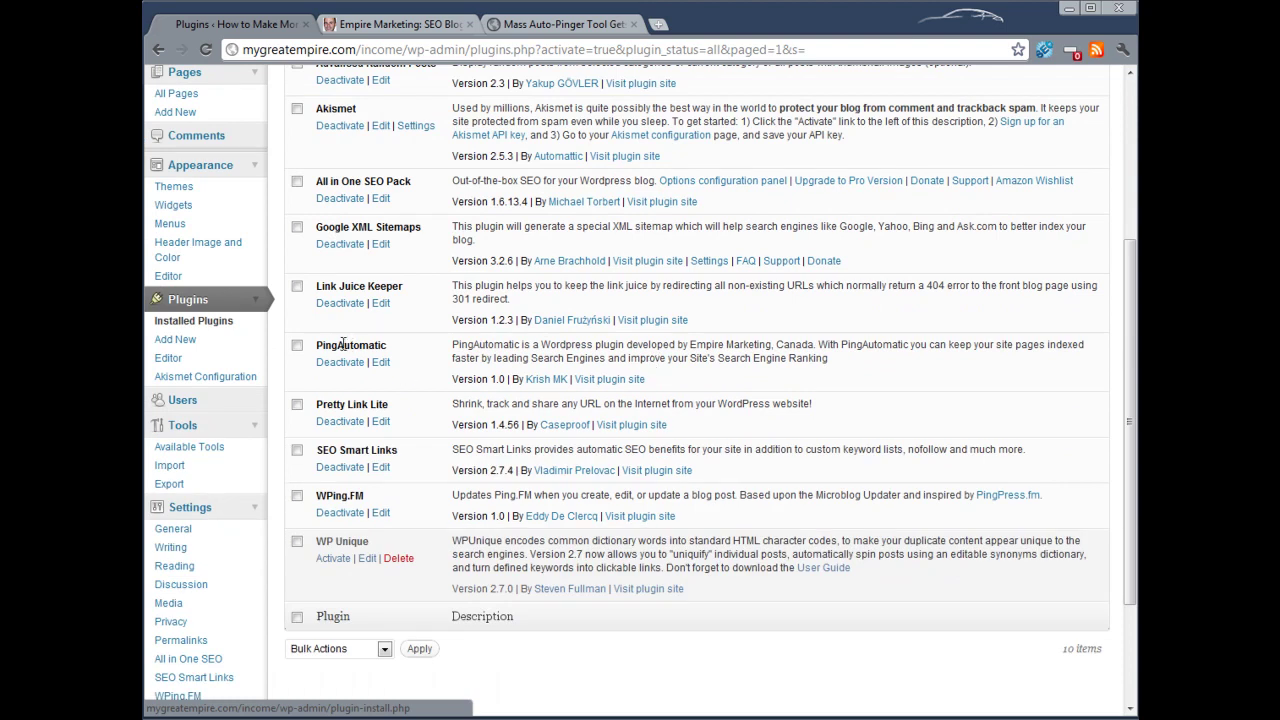
pyautogui.moveTo(385, 344); pyautogui.dragTo(321, 345)
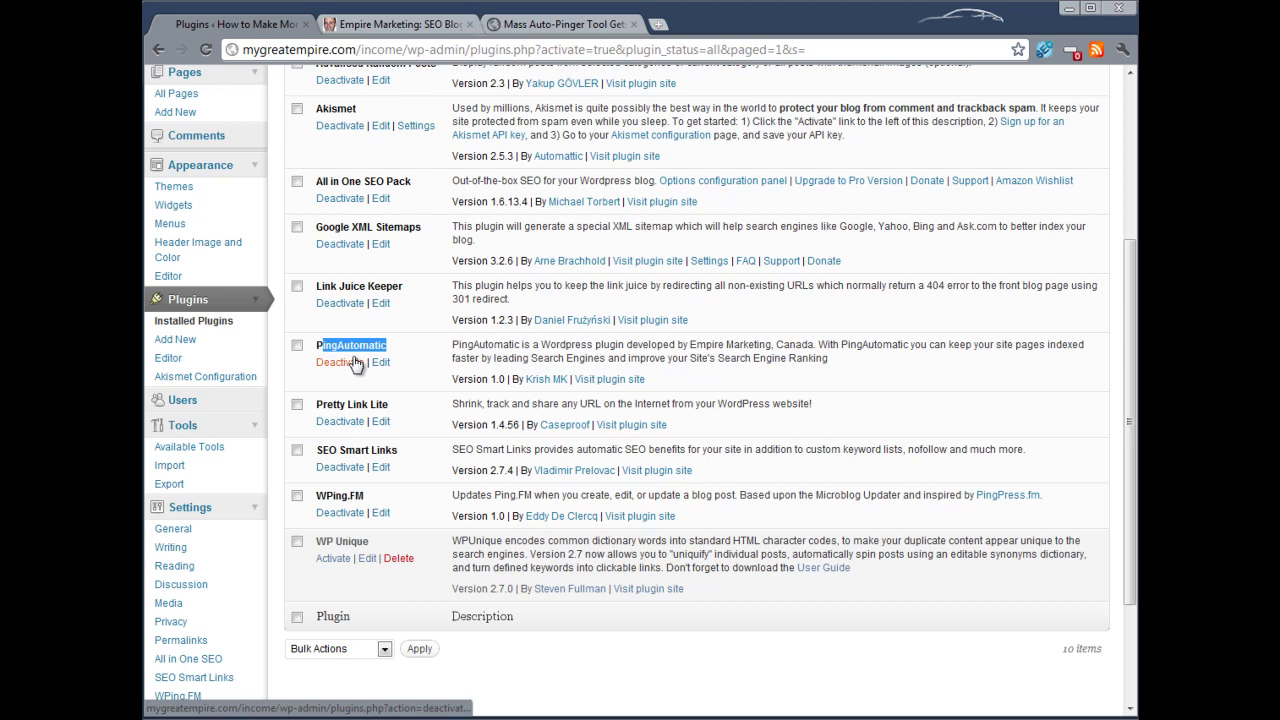
pyautogui.scroll(-3, 355, 368)
pyautogui.scroll(-1, 355, 368)
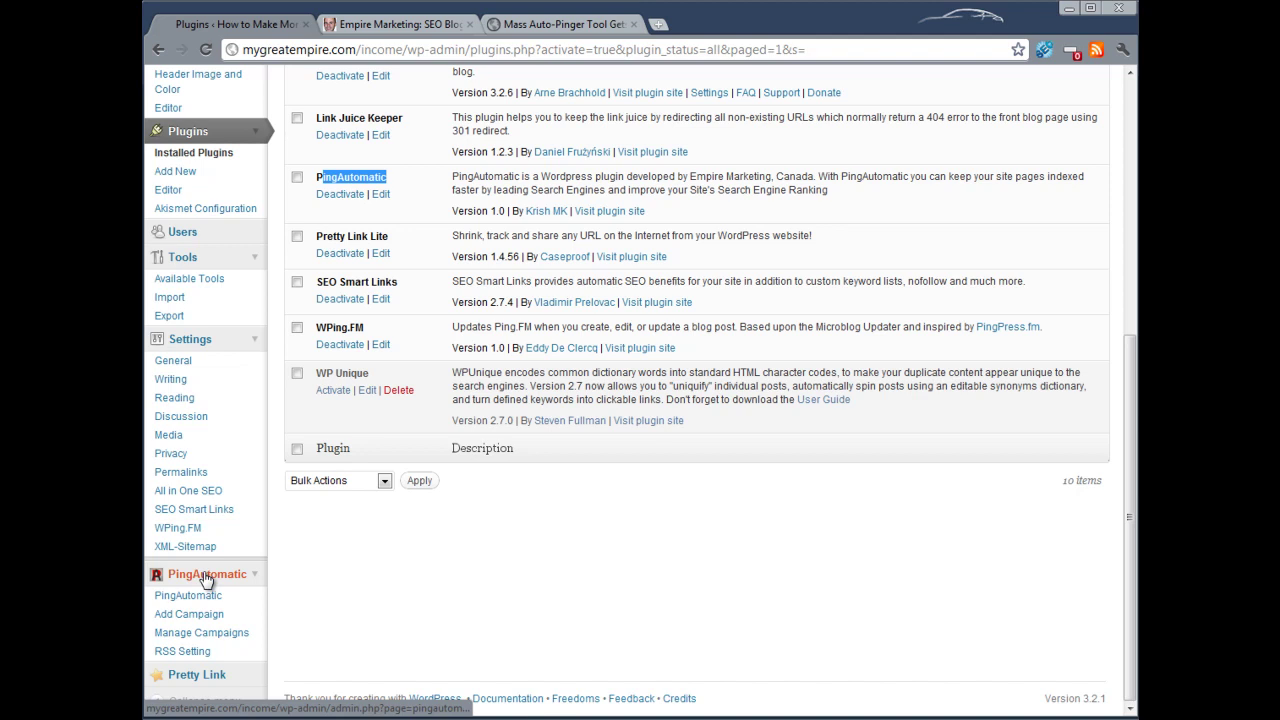
# - Open the PingAutomatic welcome page from the sidebar and scroll through it
pyautogui.click(254, 574)
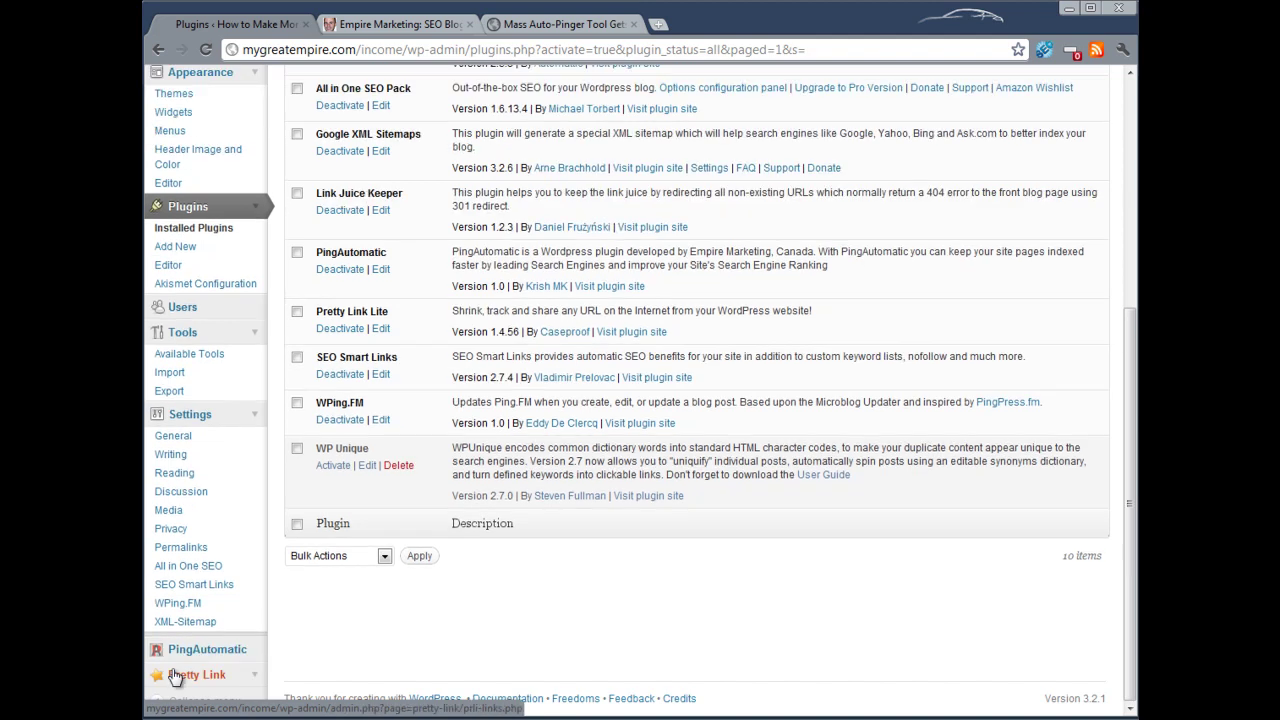
pyautogui.click(254, 653)
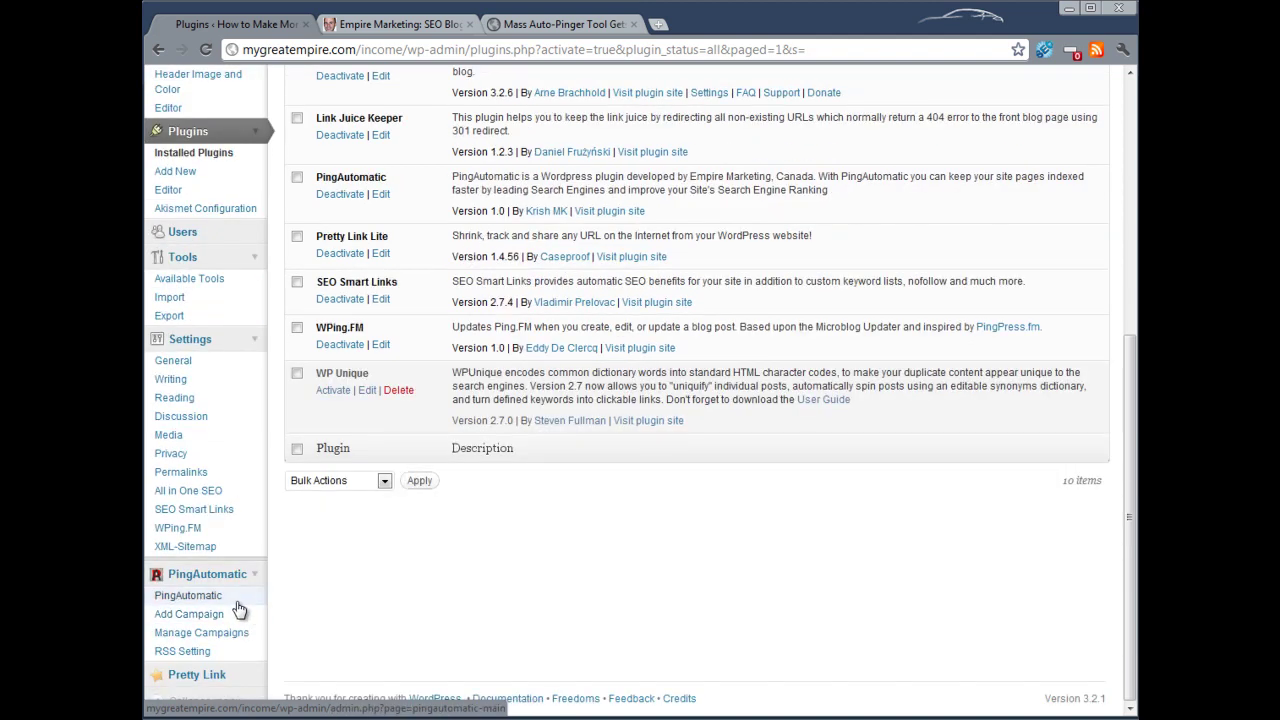
pyautogui.click(214, 596)
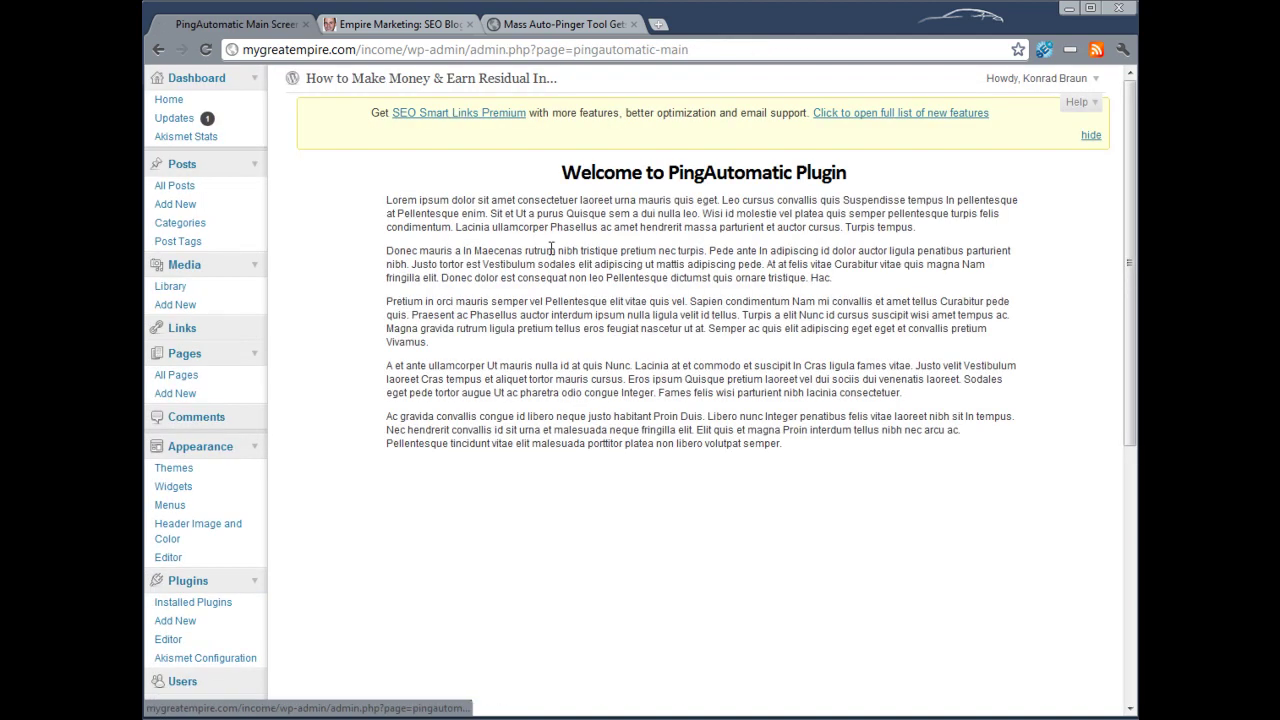
pyautogui.scroll(-3, 637, 540)
pyautogui.scroll(3, 628, 545)
pyautogui.scroll(-3, 529, 580)
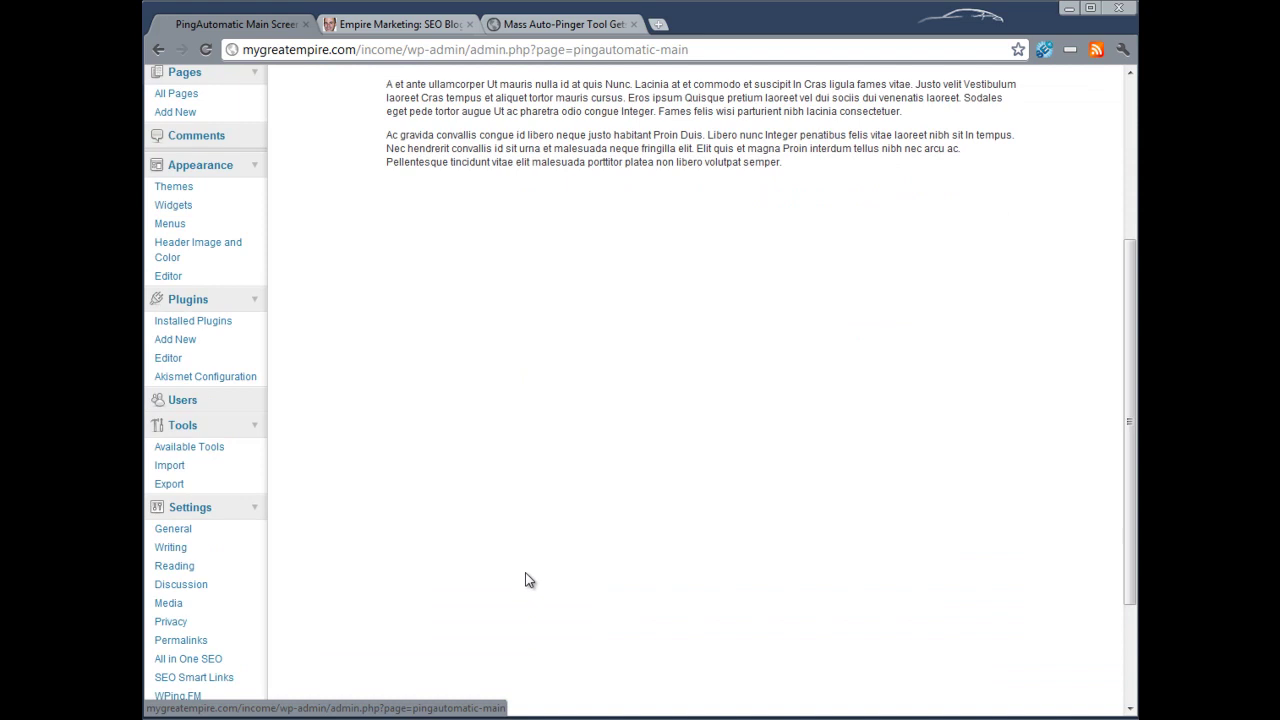
pyautogui.scroll(-2, 529, 580)
# - Open the Add Campaign form and enter #1 as the campaign name
pyautogui.click(192, 644)
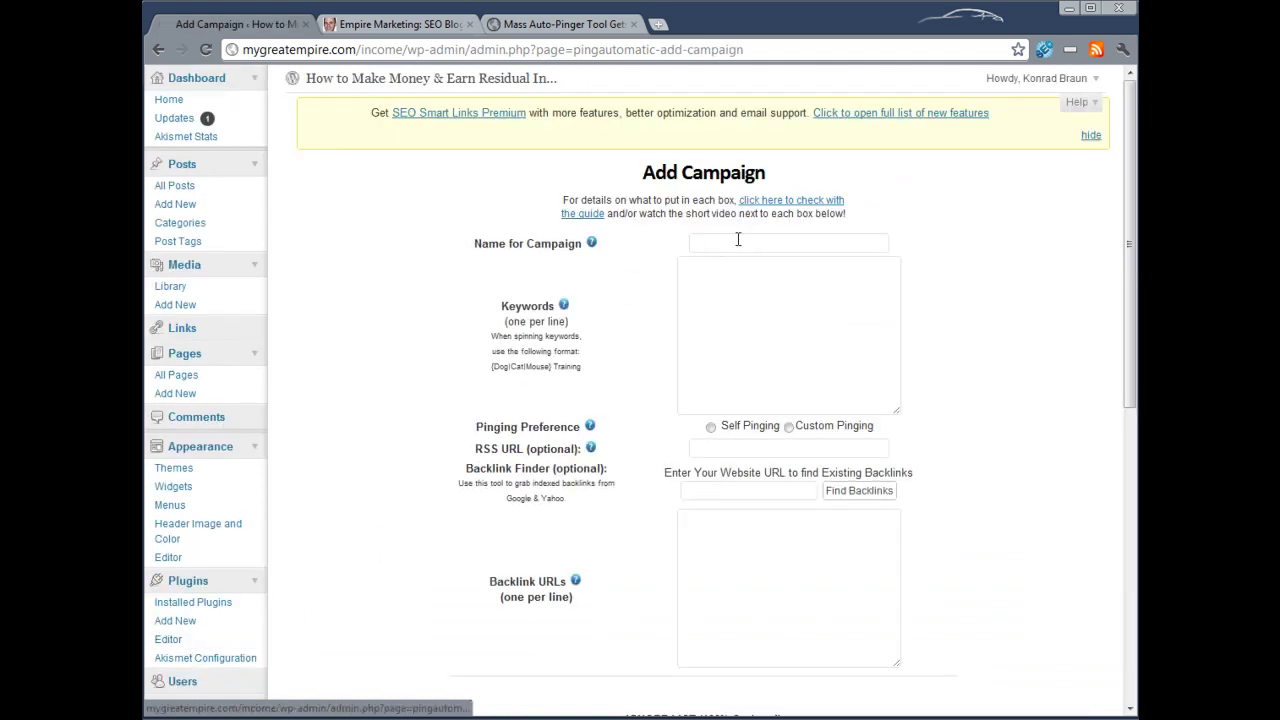
pyautogui.click(738, 240)
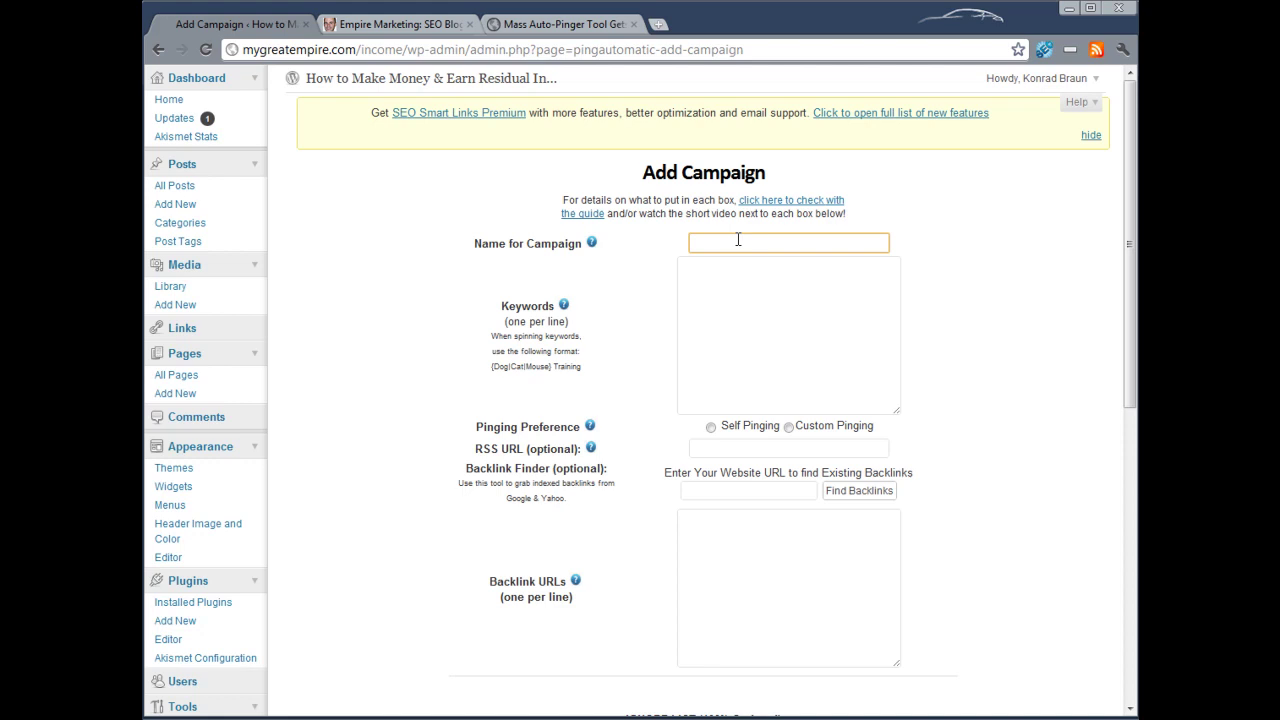
pyautogui.write('#1')
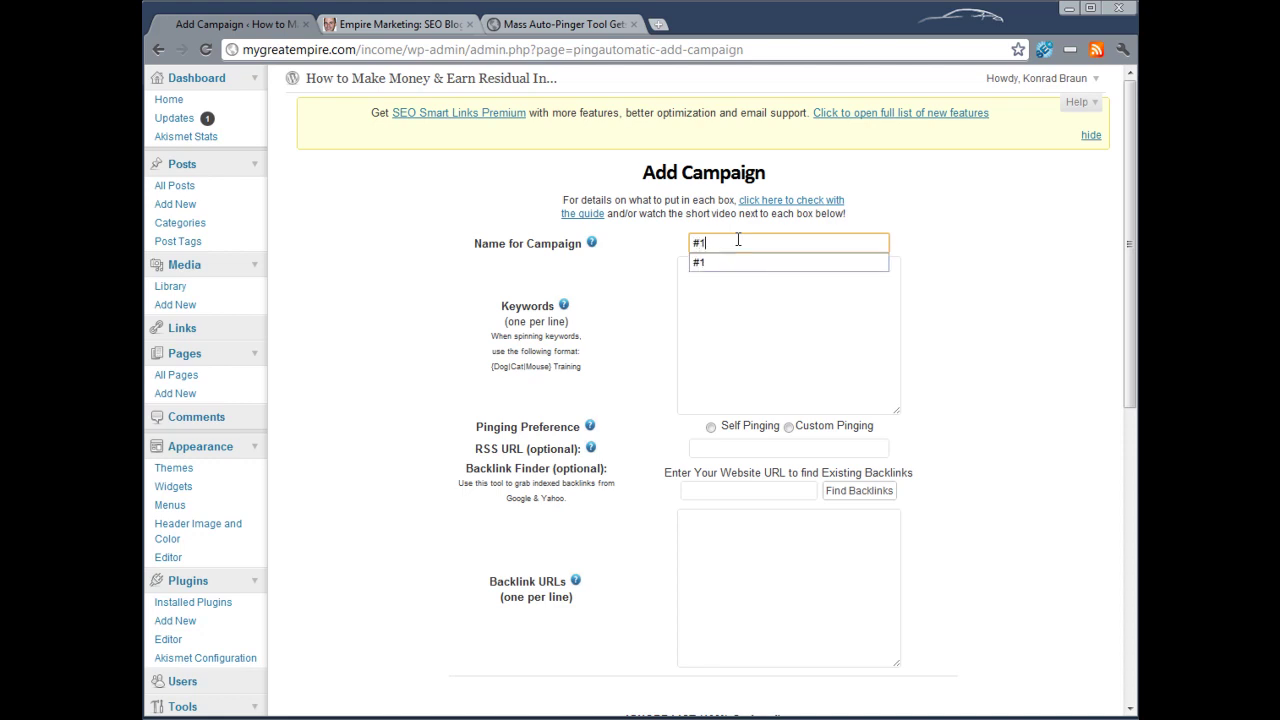
pyautogui.press('Down')
pyautogui.click(755, 353)
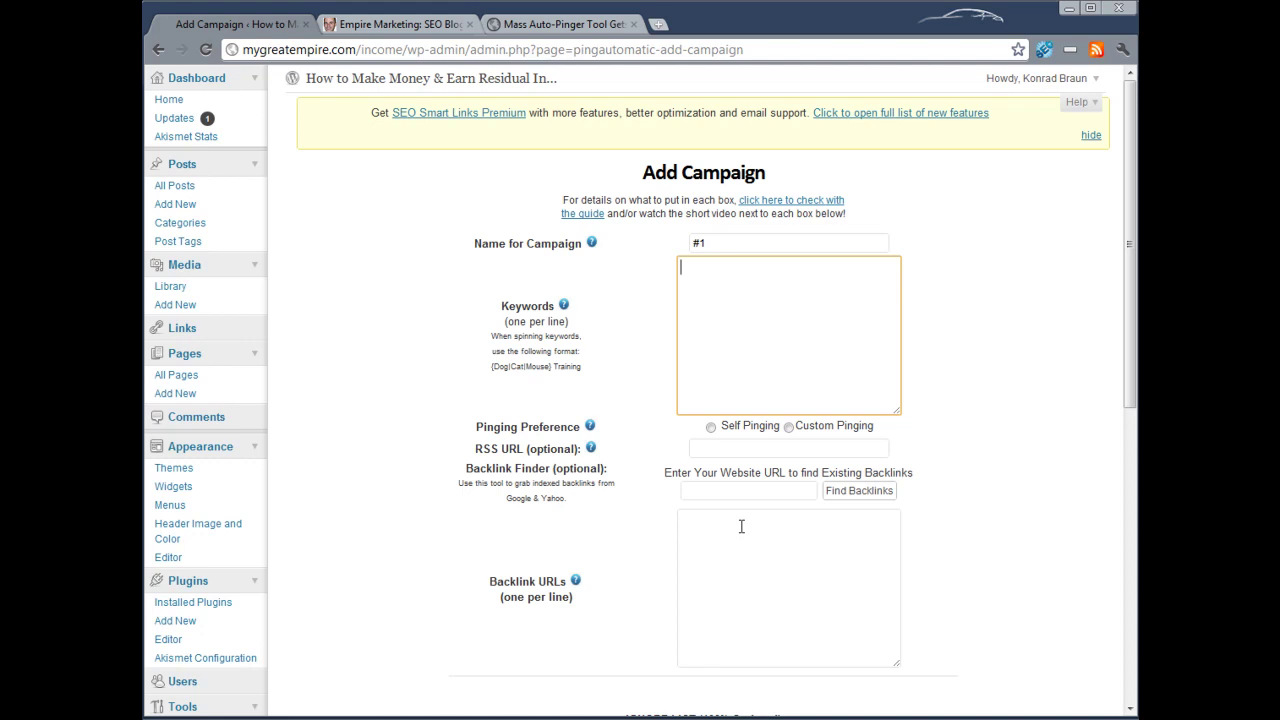
# - Enter keywords Make Money Online, Make Money and Make Money {Fast|Quick}, one per line
pyautogui.scroll(-5, 725, 510)
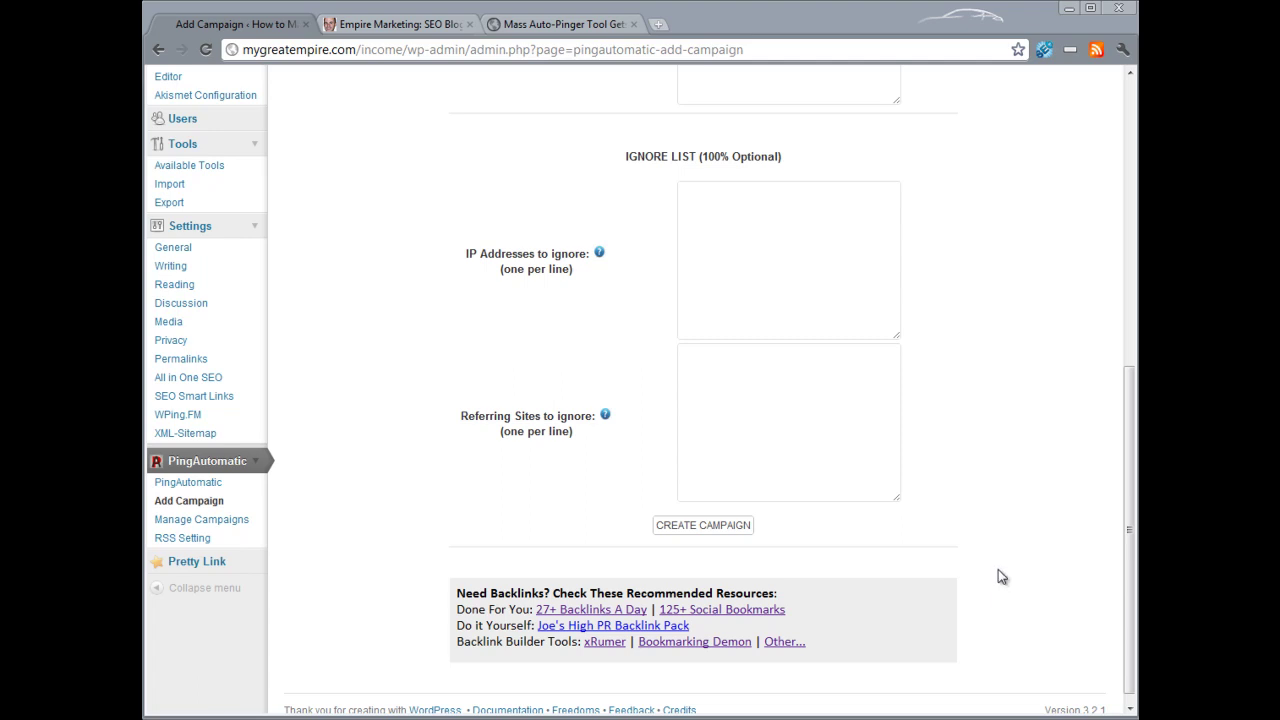
pyautogui.moveTo(1128, 530); pyautogui.dragTo(1126, 254)
pyautogui.click(832, 298)
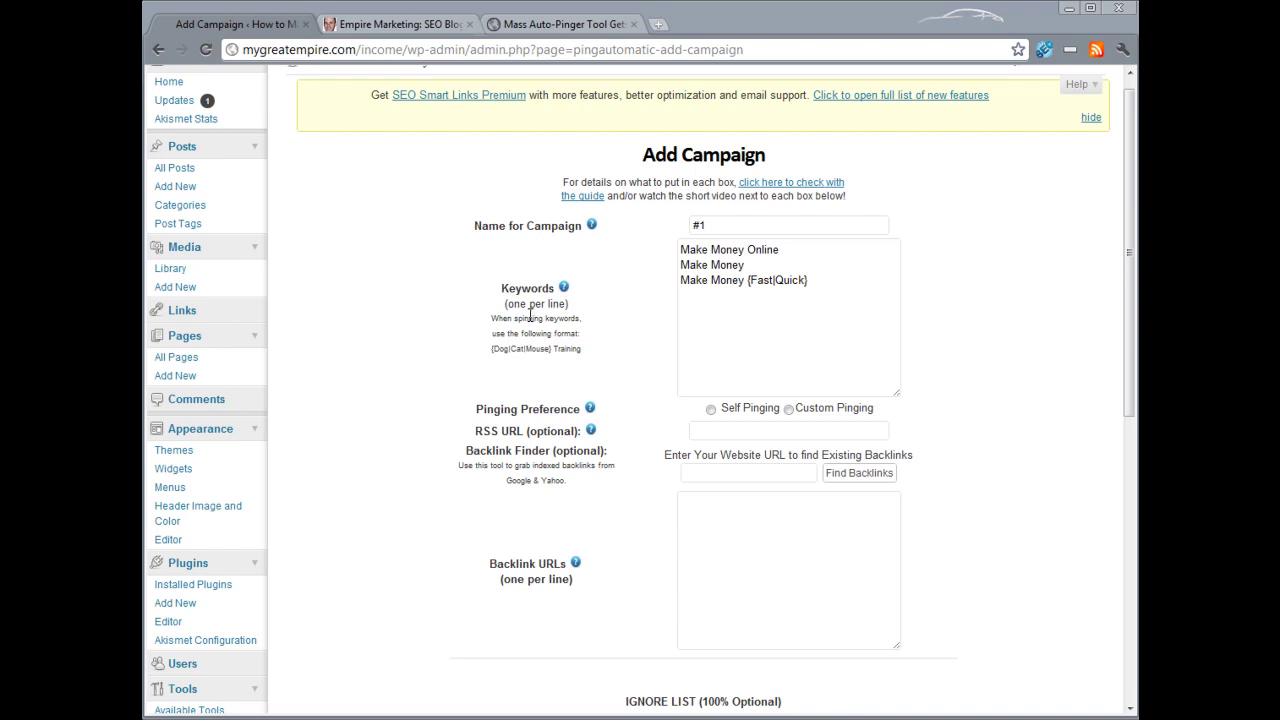
pyautogui.moveTo(708, 282); pyautogui.dragTo(810, 291)
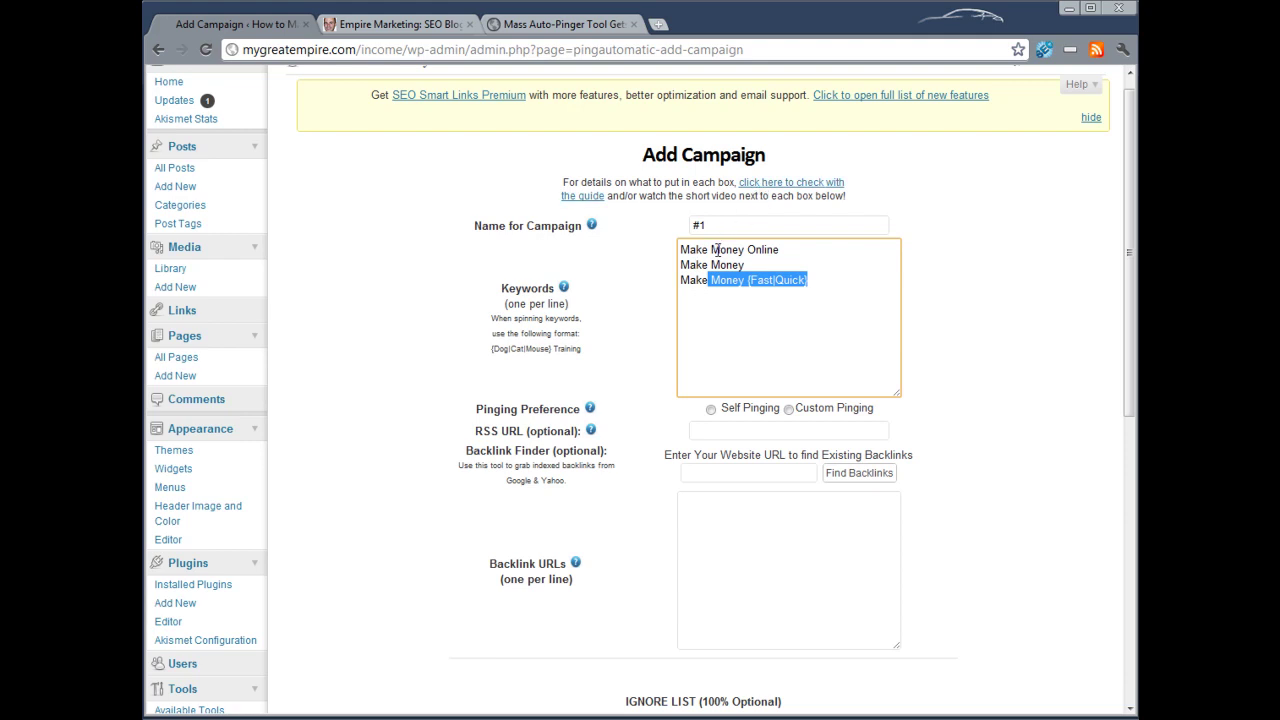
pyautogui.click(681, 284)
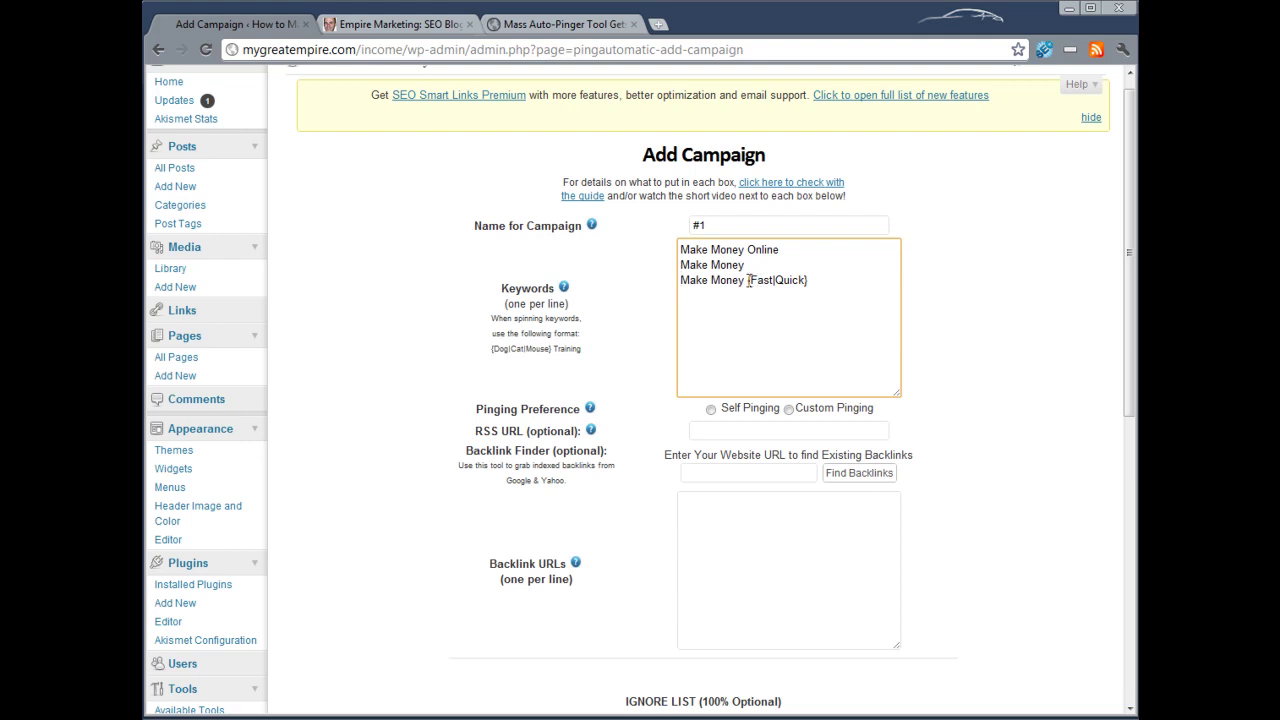
pyautogui.moveTo(551, 348); pyautogui.dragTo(504, 347)
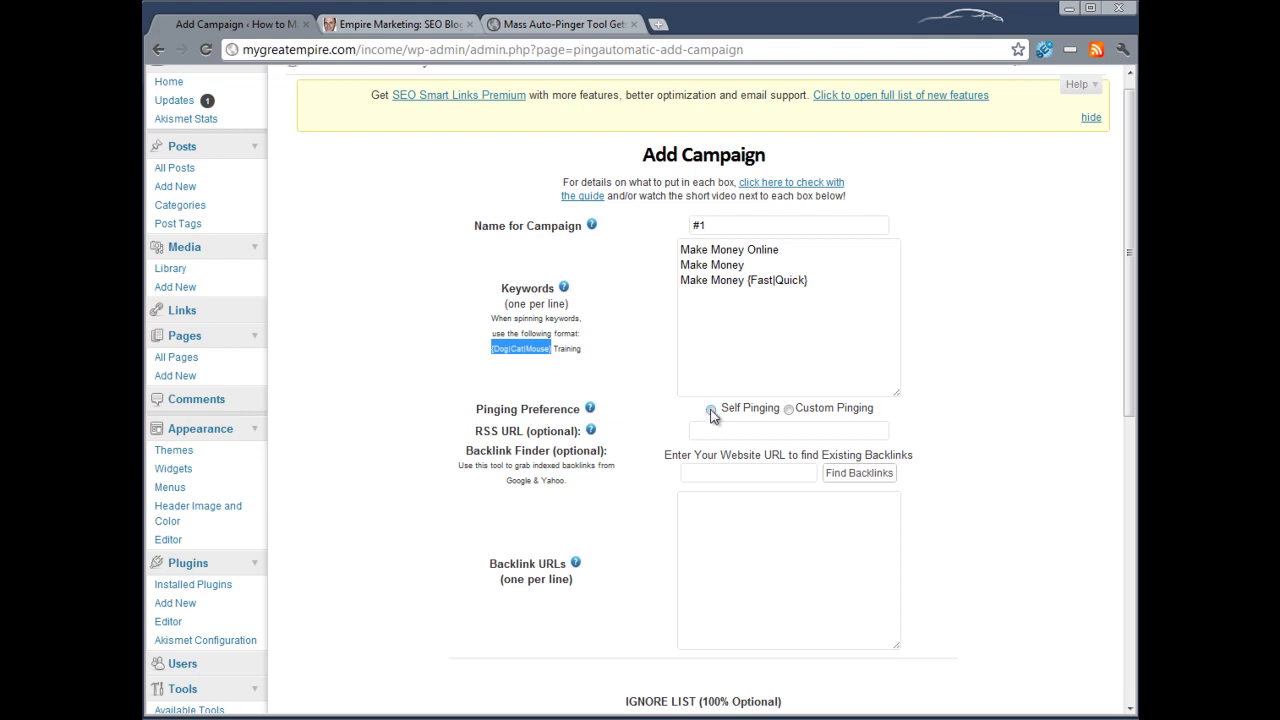
# - Set pinging to Custom Pinging and copy the full forum URL list from Notepad
pyautogui.click(710, 410)
pyautogui.click(789, 409)
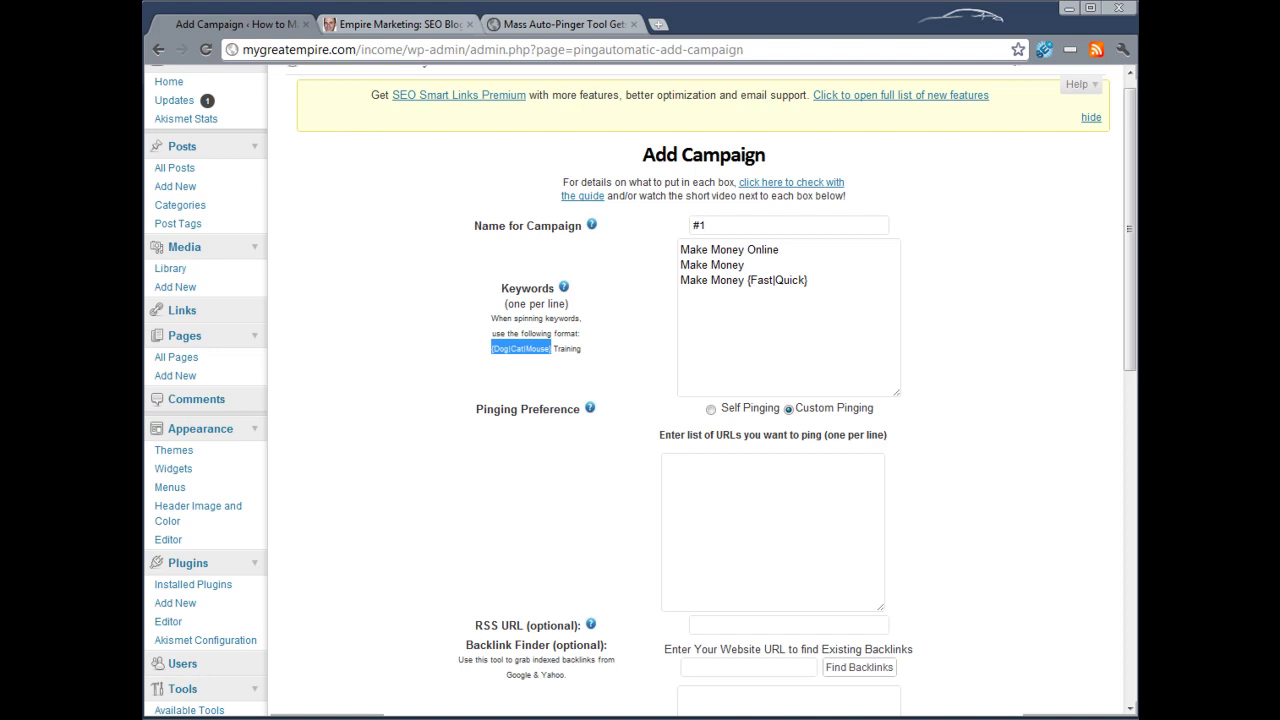
pyautogui.hotkey('alt', 'Tab')
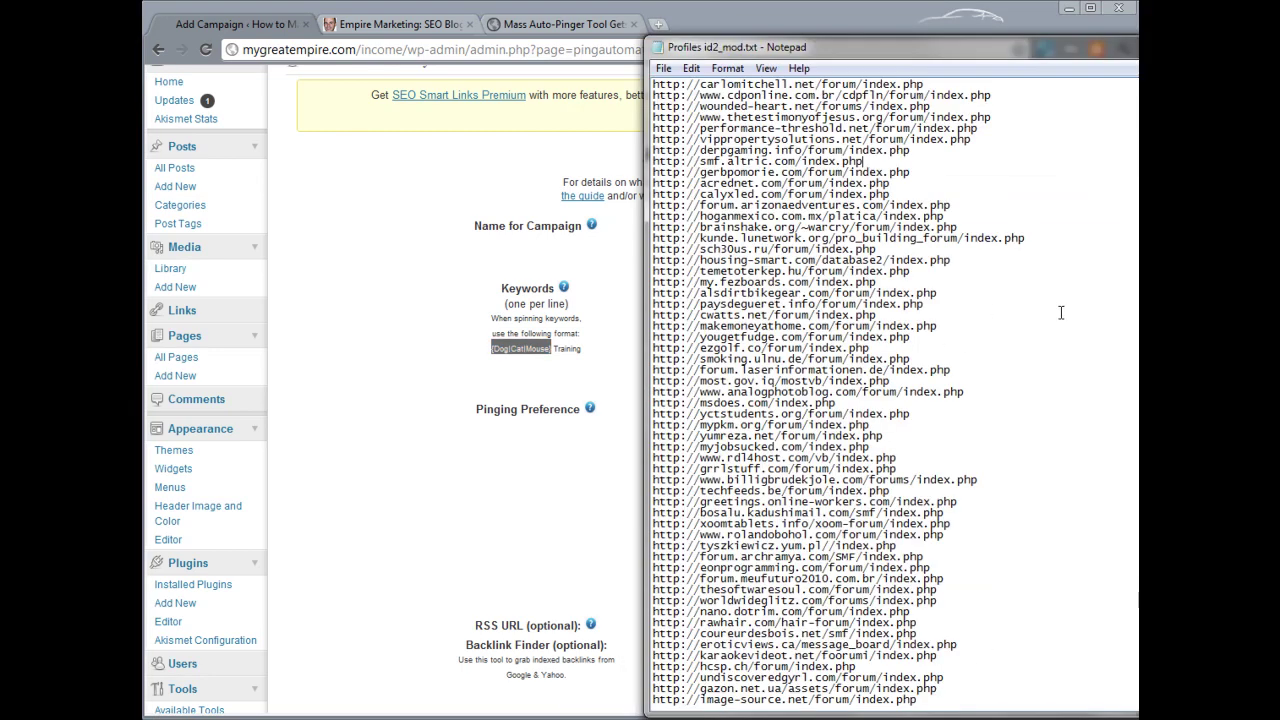
pyautogui.rightClick(1063, 312)
pyautogui.click(1113, 428)
pyautogui.hotkey('ctrl', 'v')
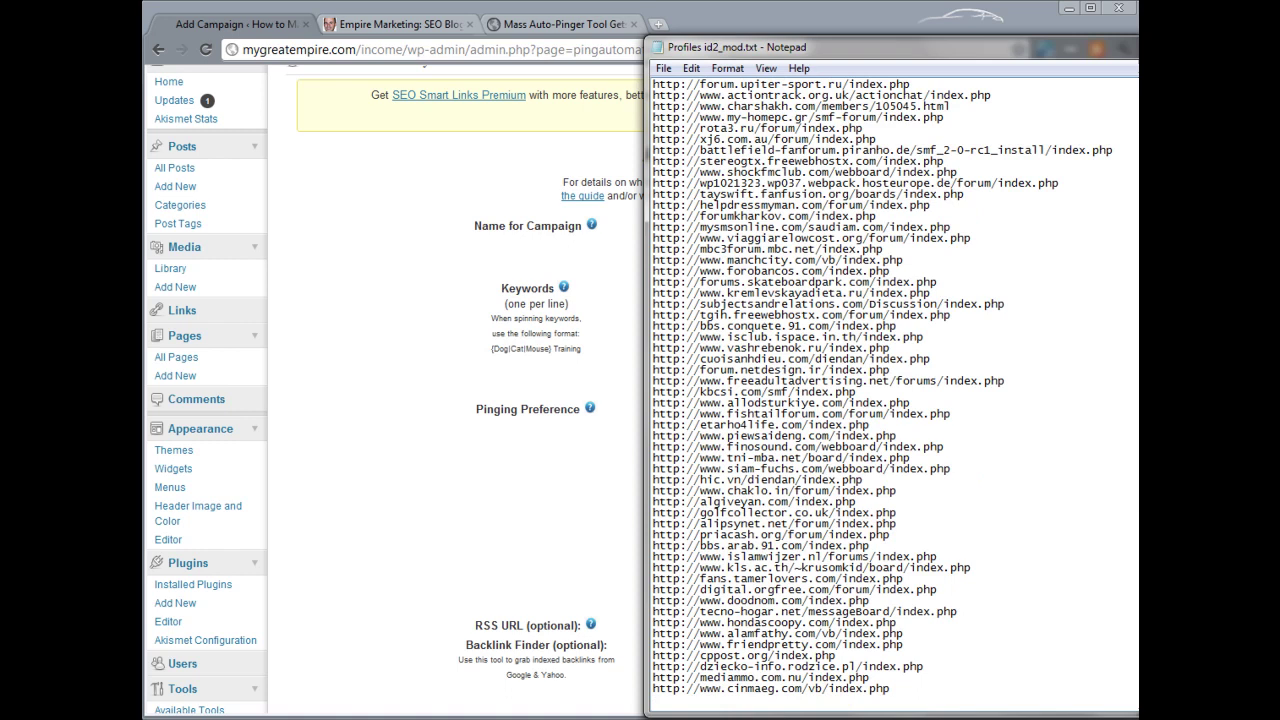
pyautogui.hotkey('ctrl', 'a')
pyautogui.rightClick(806, 356)
pyautogui.click(870, 416)
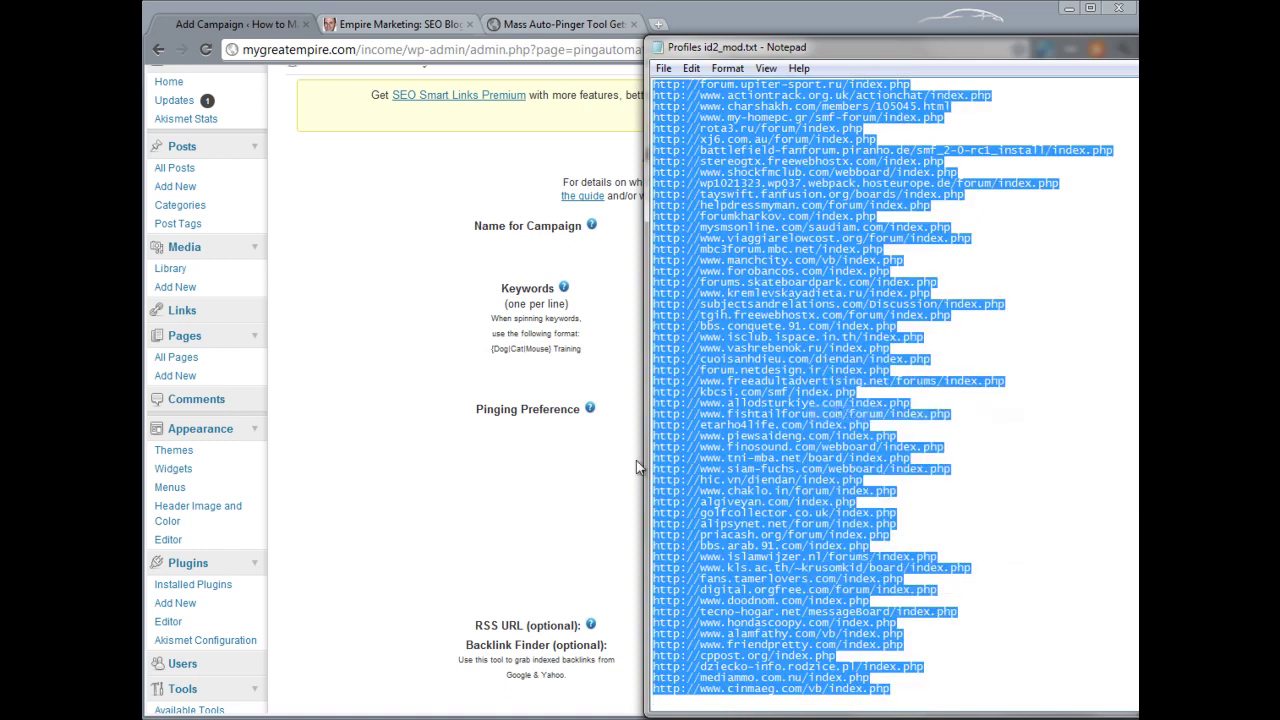
pyautogui.click(636, 460)
# - Paste the copied forum profile URLs into the custom ping URL list
pyautogui.click(743, 502)
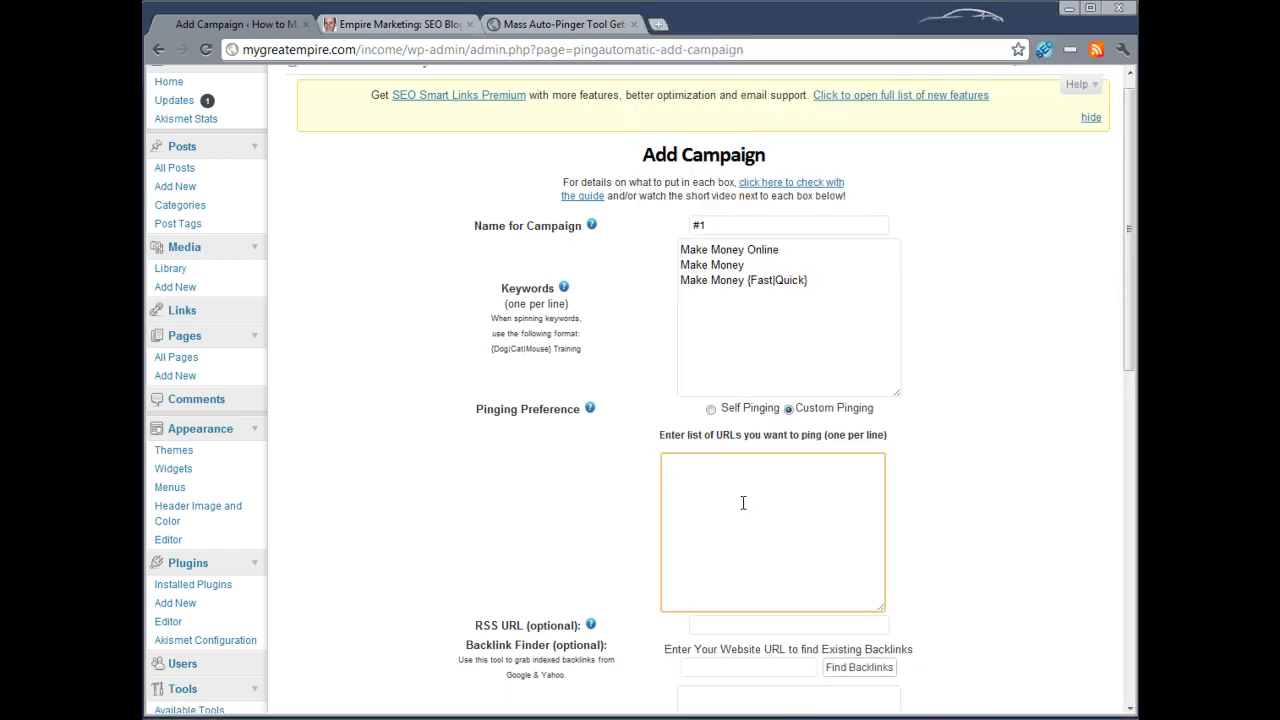
pyautogui.hotkey('ctrl', 'v')
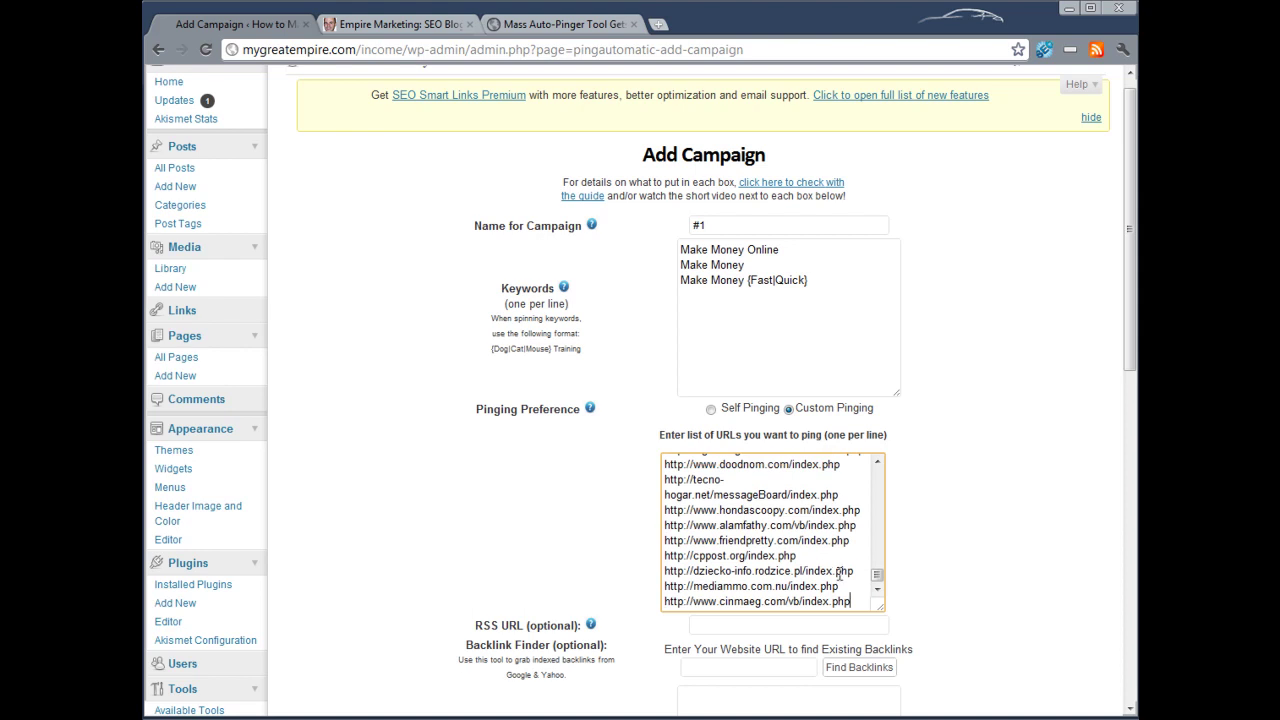
pyautogui.moveTo(876, 578)
pyautogui.mouseDown()
pyautogui.moveTo(866, 470)
pyautogui.moveTo(876, 578)
pyautogui.mouseUp()
pyautogui.scroll(-3, 653, 580)
pyautogui.scroll(-3, 653, 585)
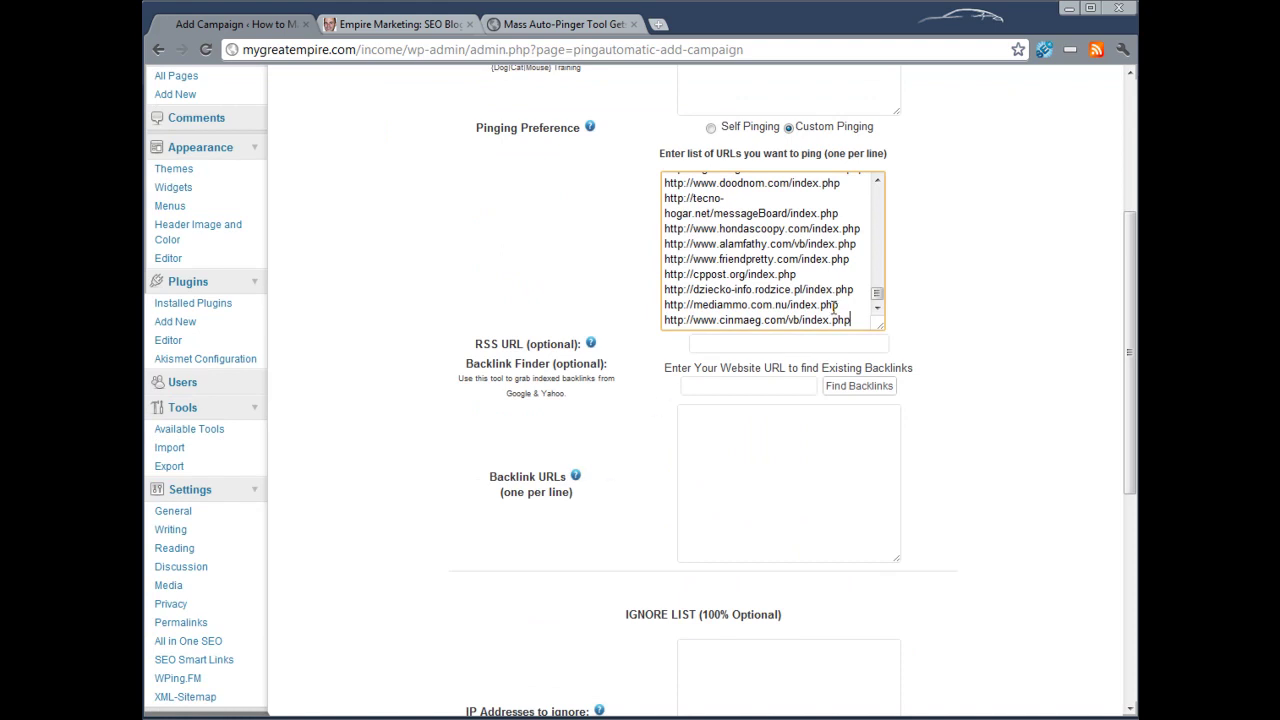
pyautogui.scroll(6, 1012, 340)
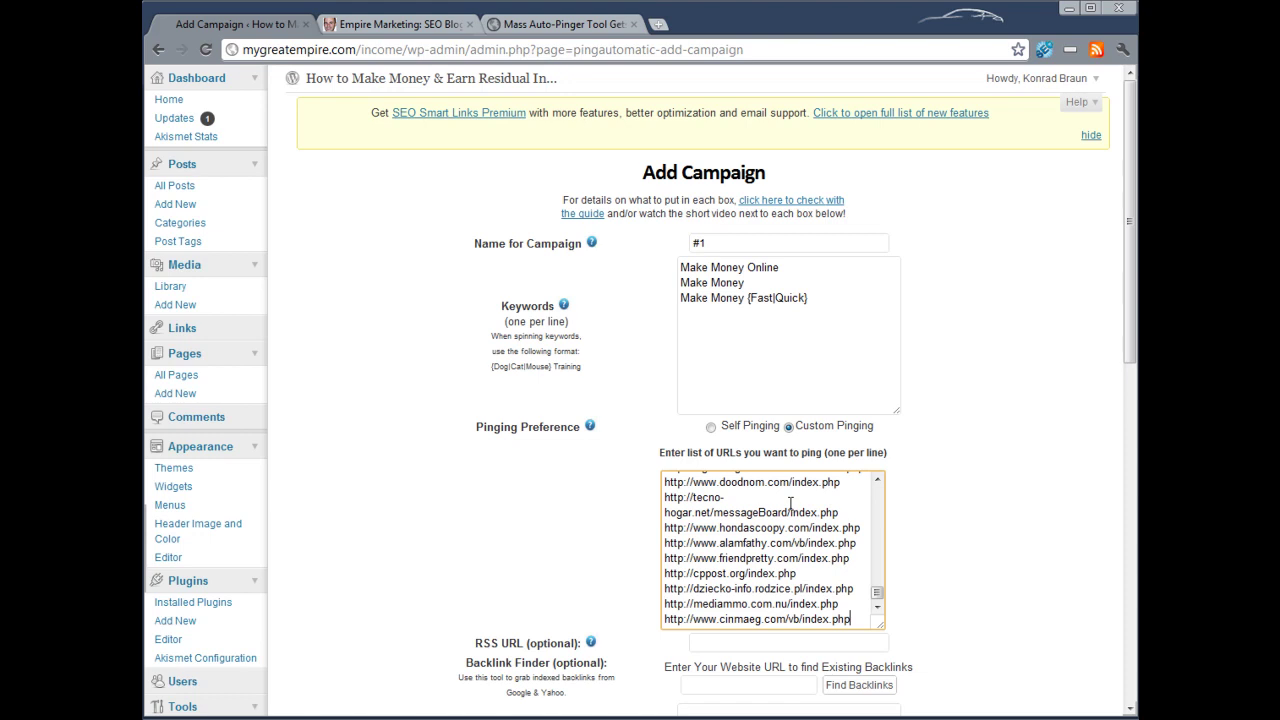
pyautogui.moveTo(703, 482); pyautogui.dragTo(906, 486)
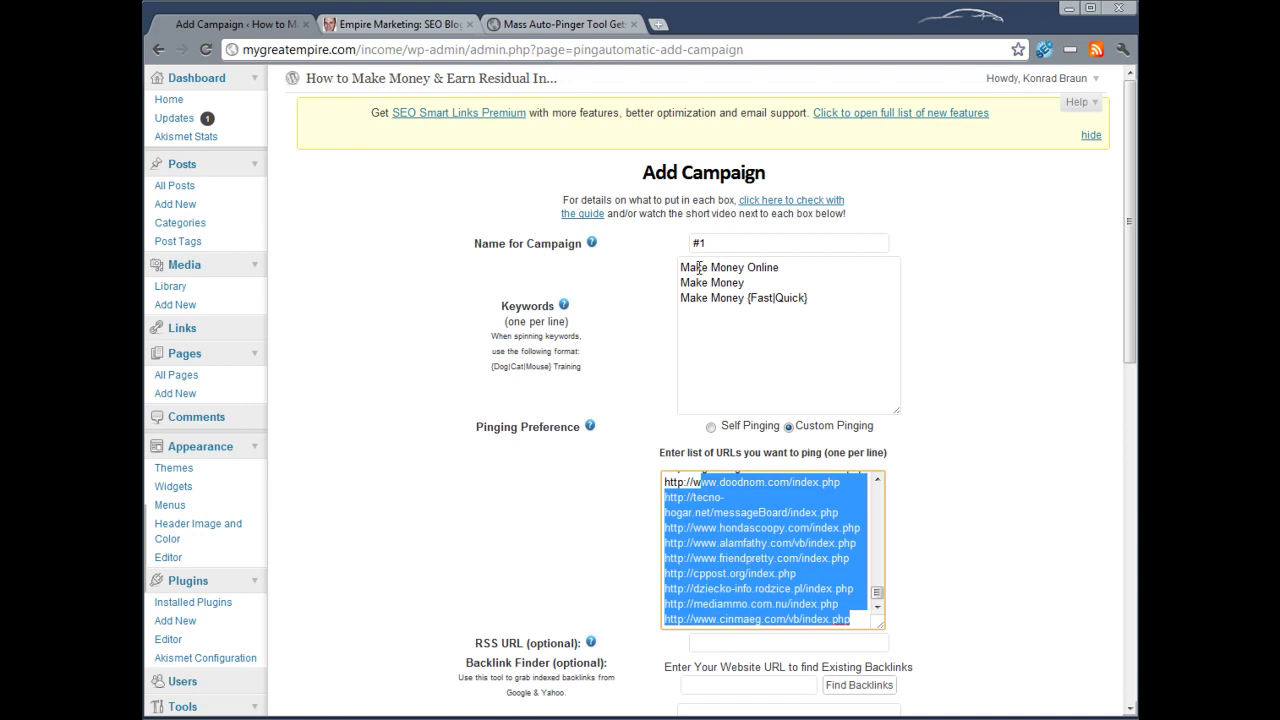
pyautogui.moveTo(697, 267); pyautogui.dragTo(803, 287)
pyautogui.click(767, 281)
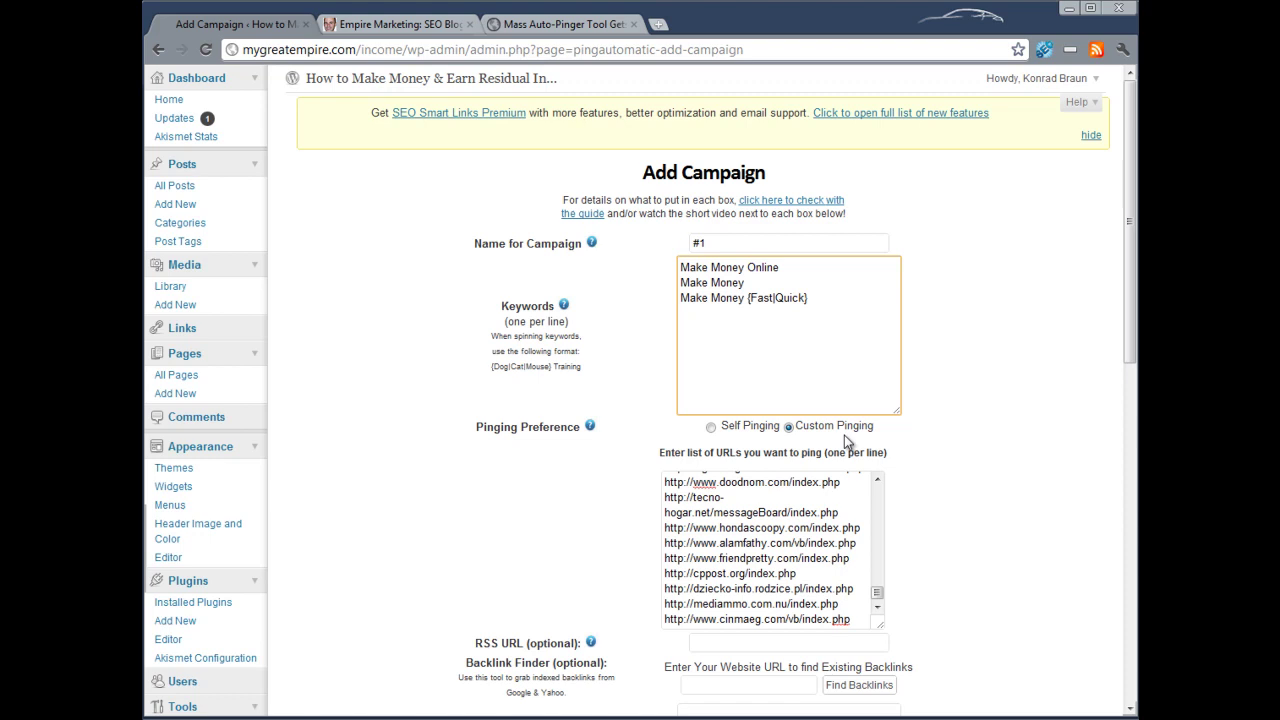
pyautogui.scroll(-3, 846, 437)
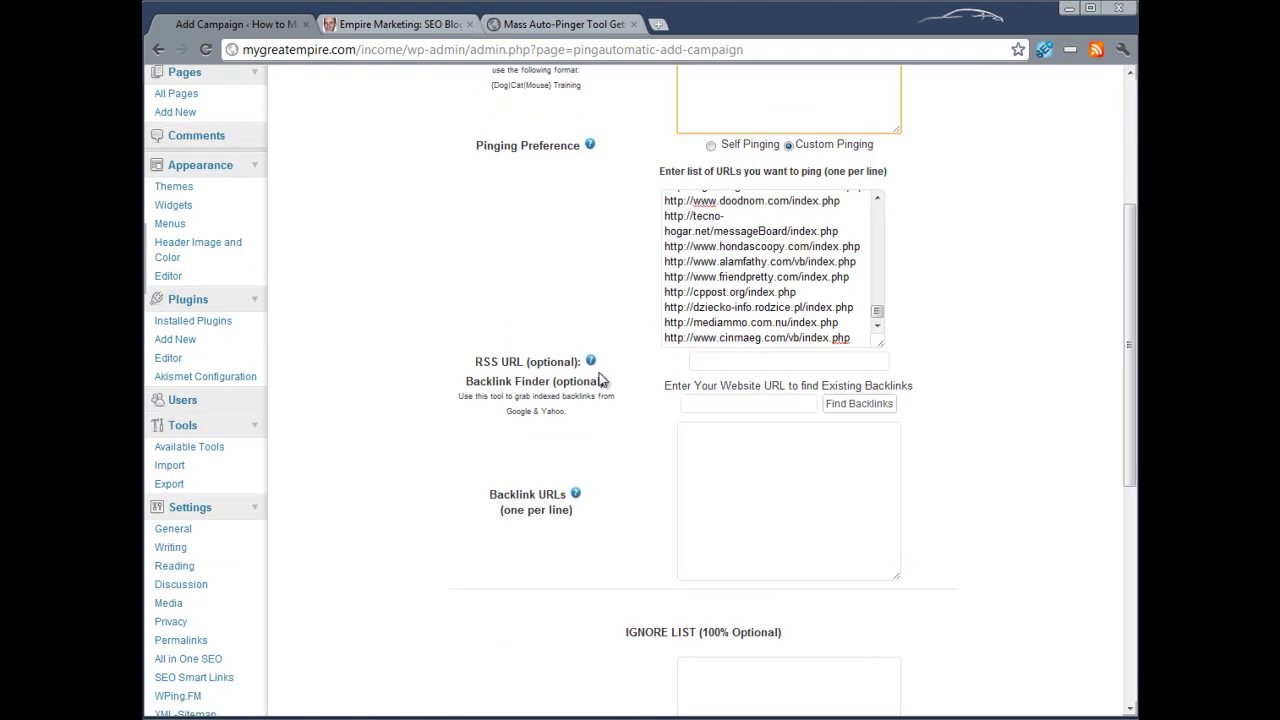
pyautogui.click(688, 378)
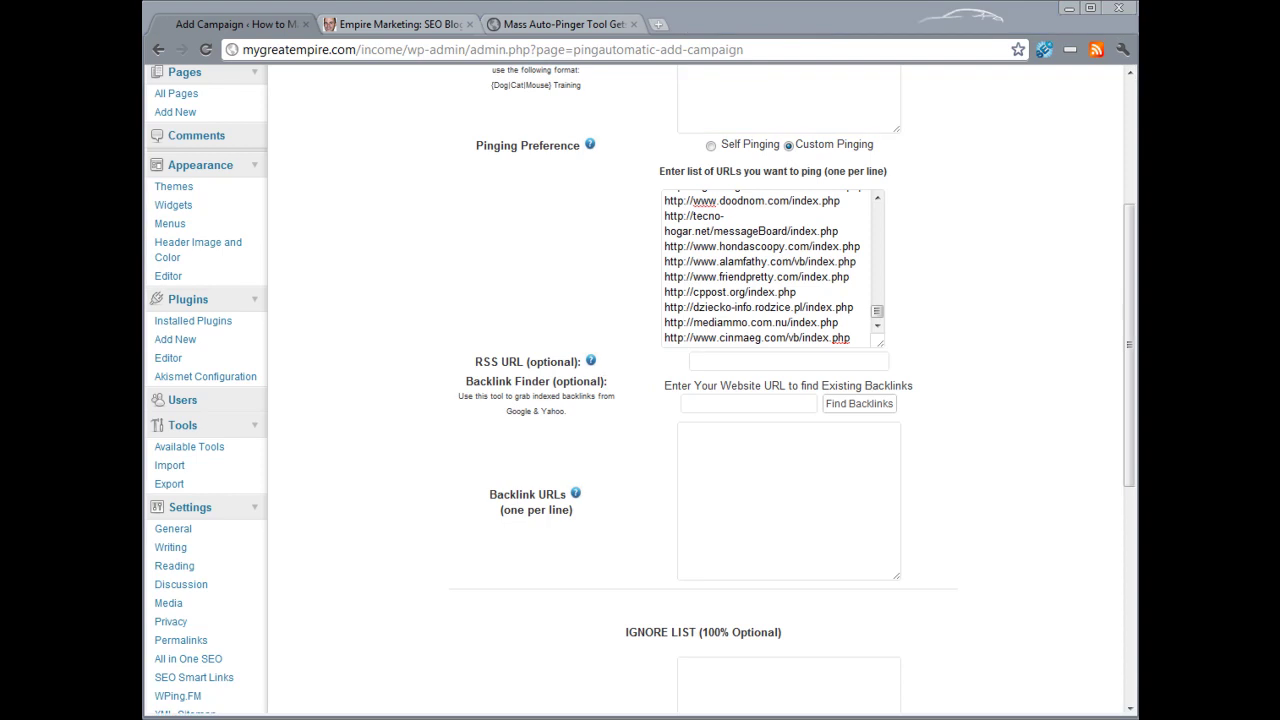
pyautogui.click(704, 362)
pyautogui.doubleClick(732, 360)
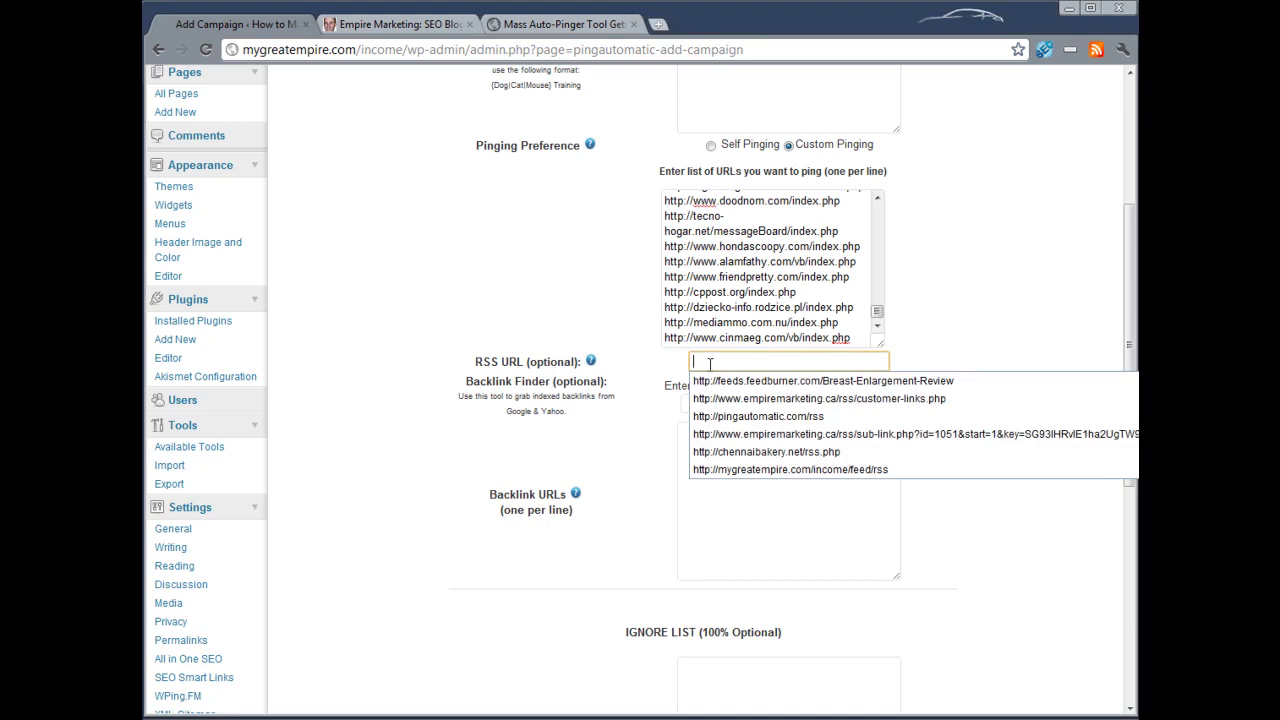
pyautogui.click(944, 330)
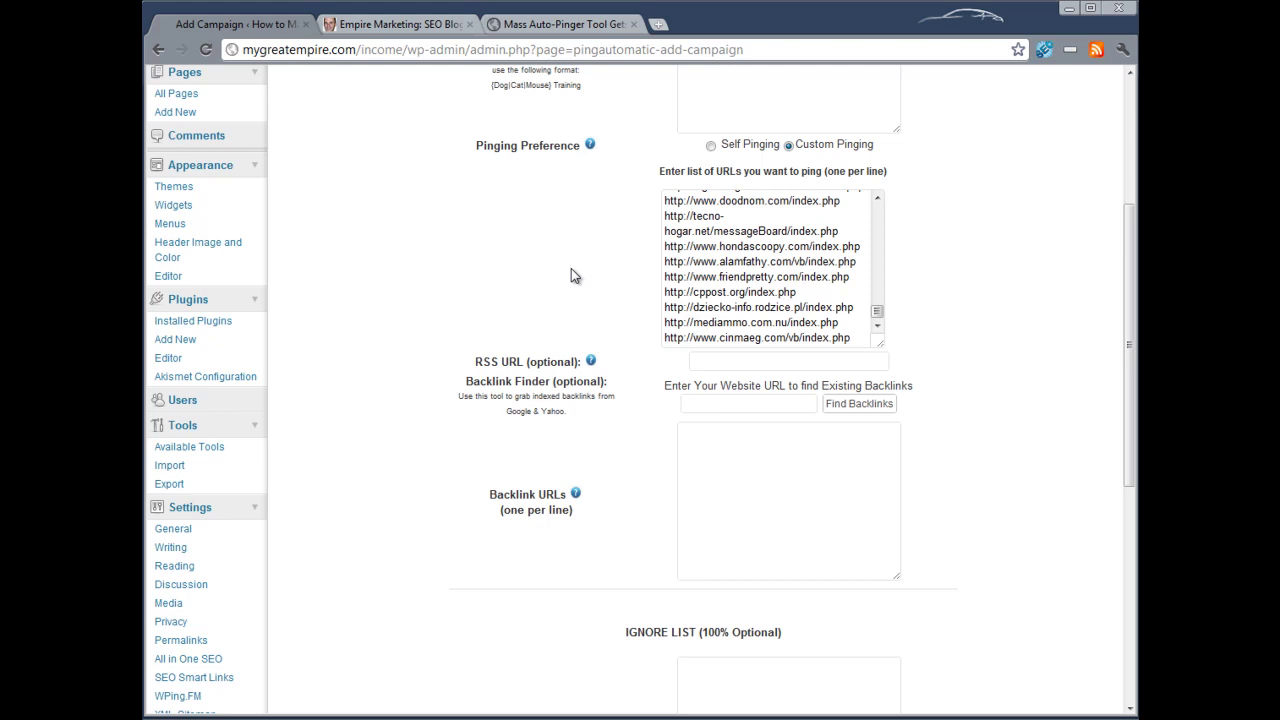
# - Copy the blog's FeedBurner feed address and paste it into the RSS URL field
pyautogui.click(385, 23)
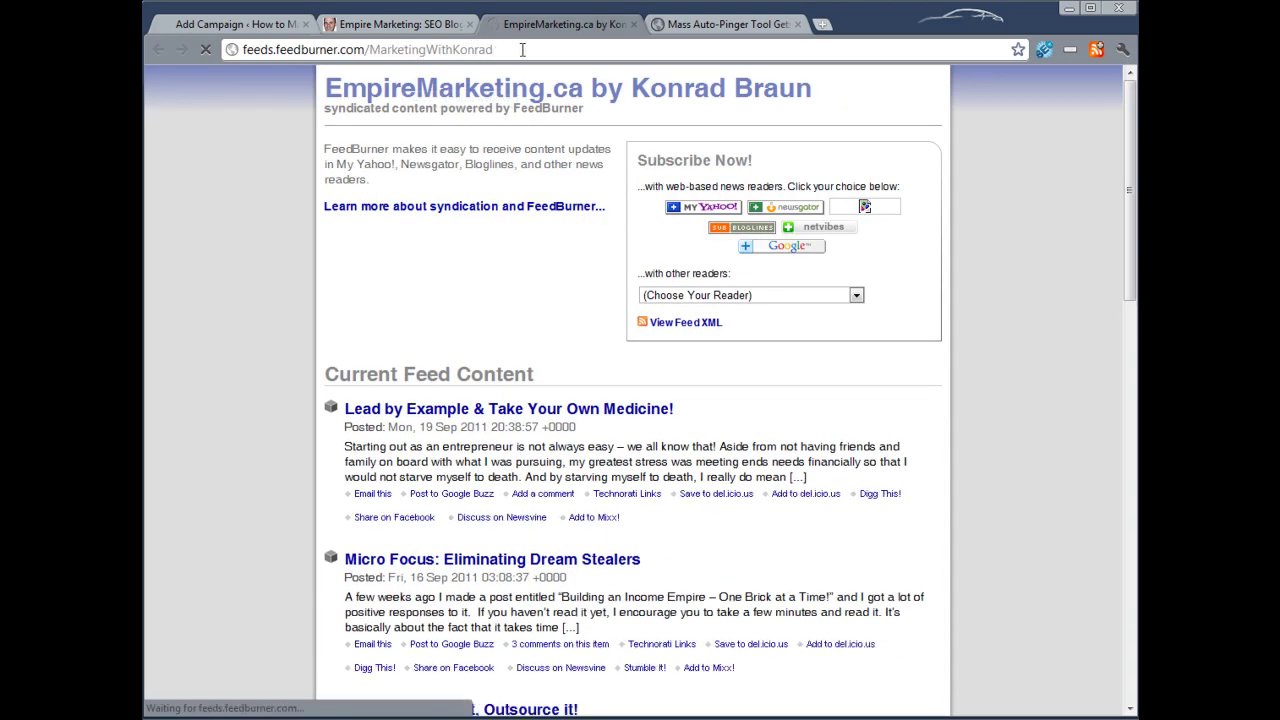
pyautogui.tripleClick(522, 49)
pyautogui.hotkey('ctrl', 'c')
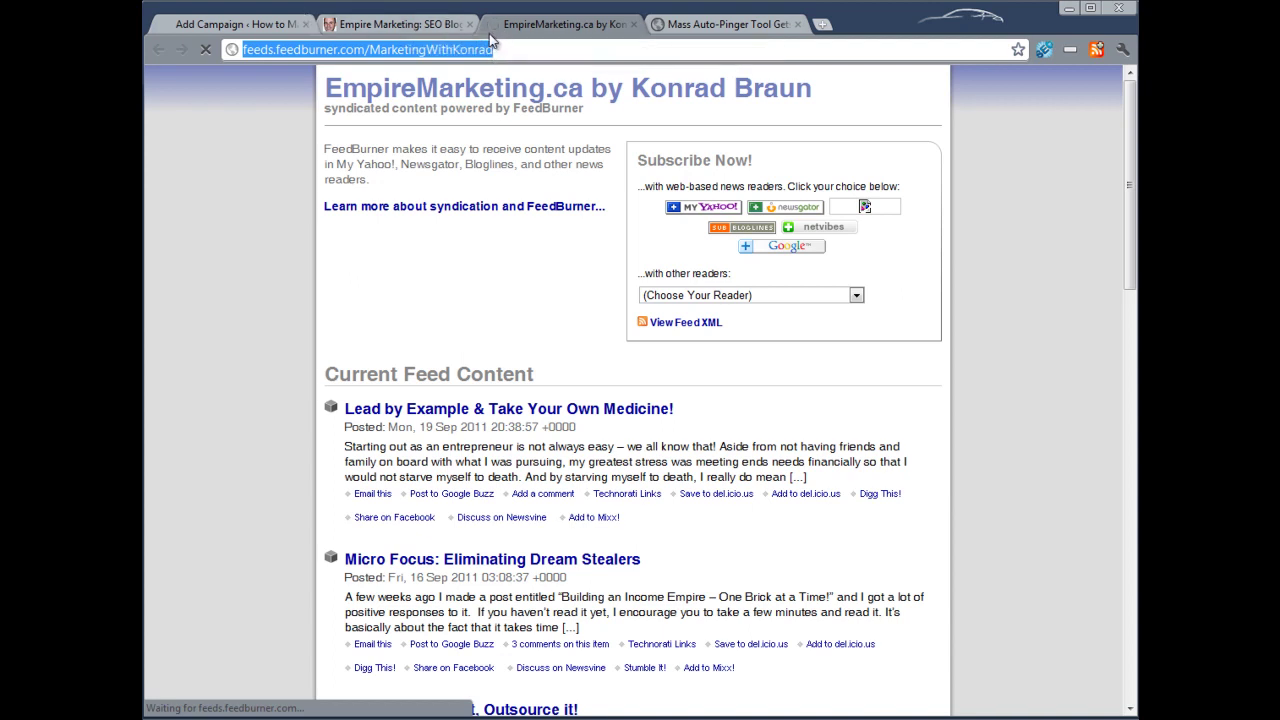
pyautogui.click(255, 28)
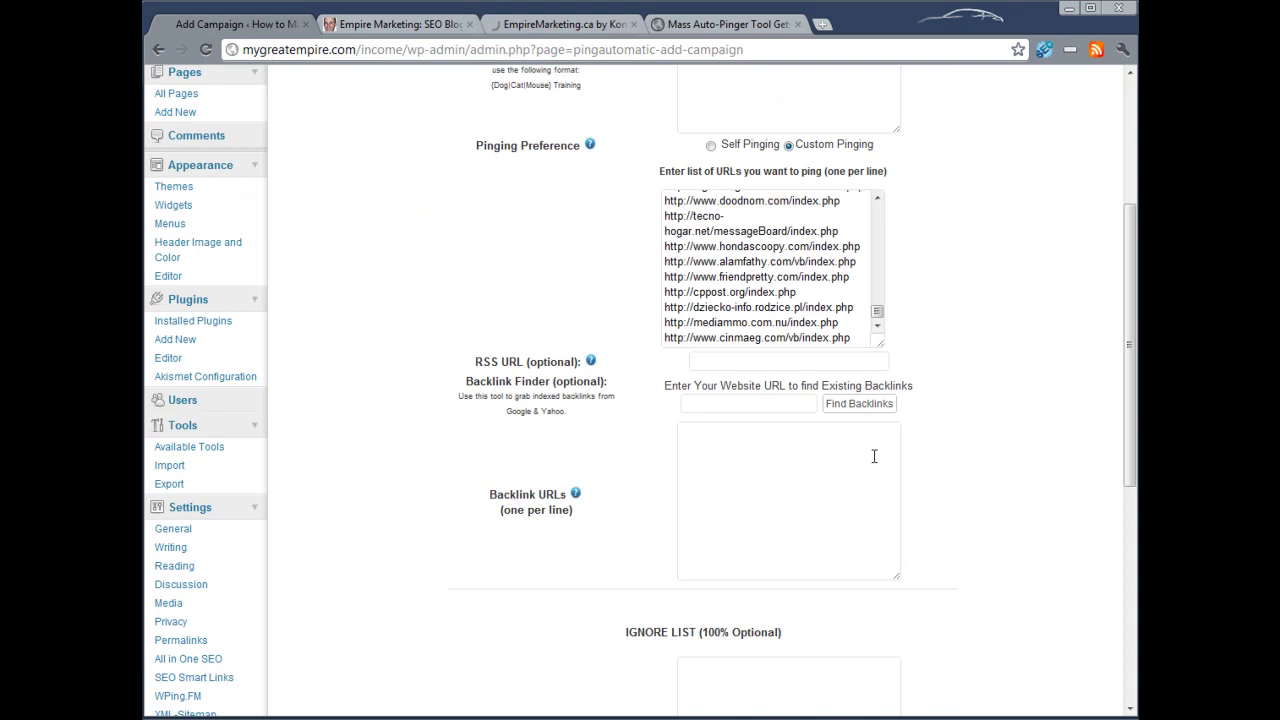
pyautogui.click(788, 363)
pyautogui.hotkey('ctrl', 'v')
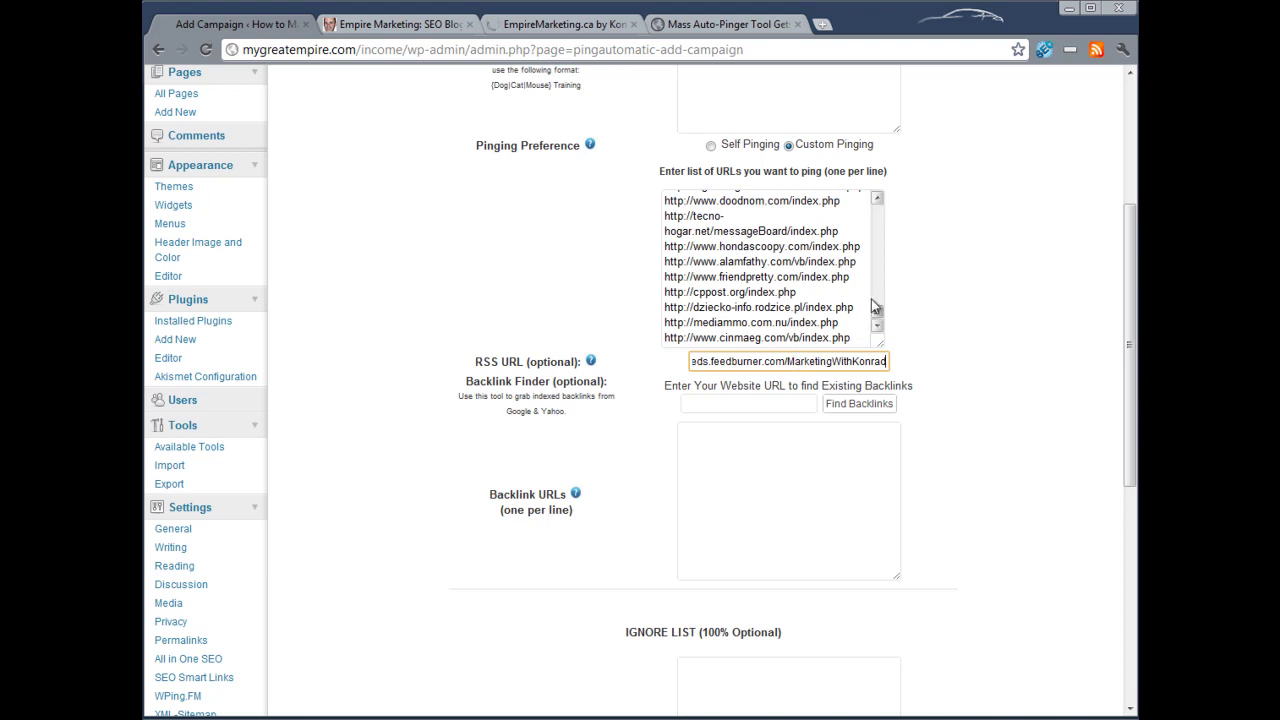
pyautogui.moveTo(873, 308); pyautogui.dragTo(874, 312)
pyautogui.click(716, 393)
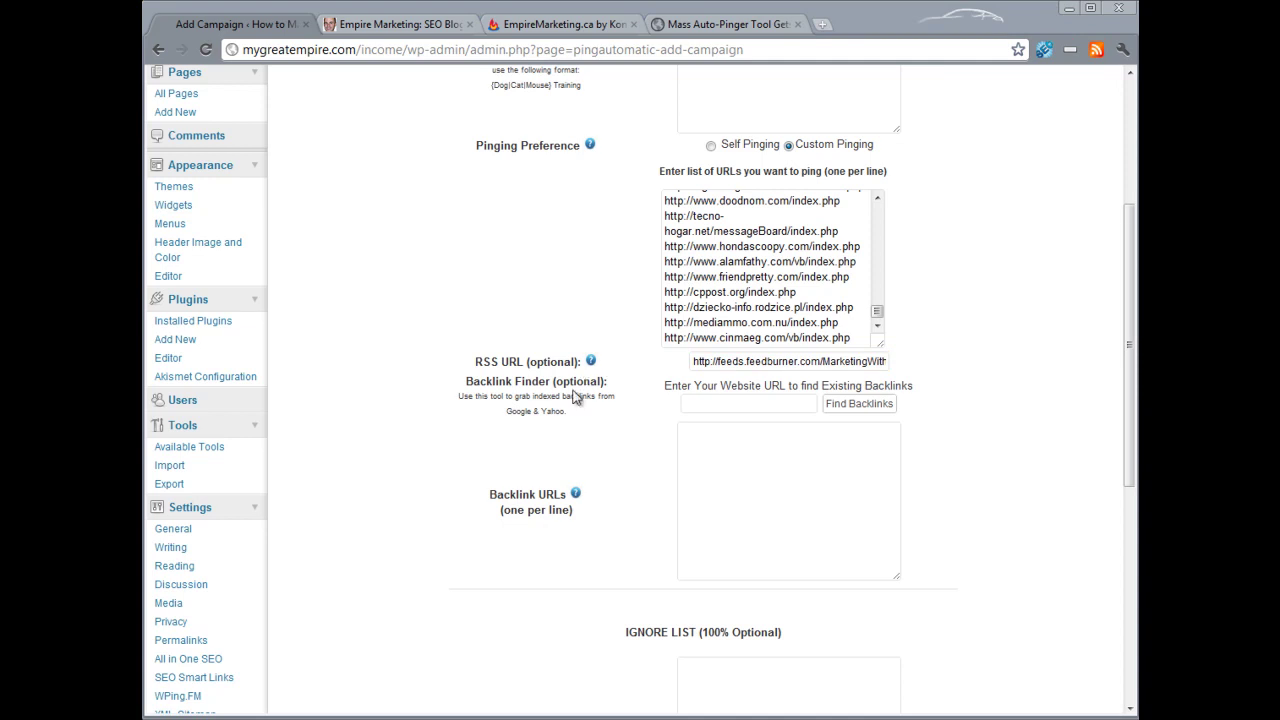
pyautogui.click(857, 408)
pyautogui.moveTo(1126, 400)
pyautogui.mouseDown()
pyautogui.moveTo(1126, 357)
pyautogui.moveTo(1117, 386)
pyautogui.mouseUp()
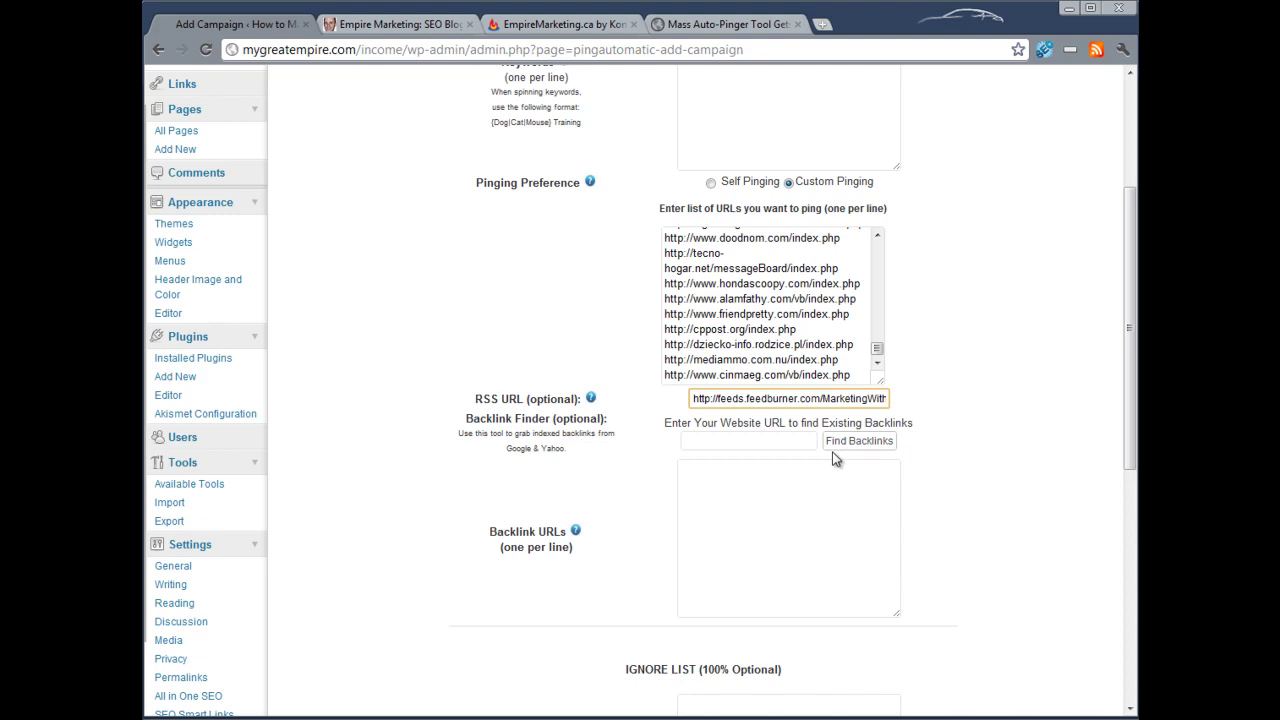
pyautogui.click(1020, 687)
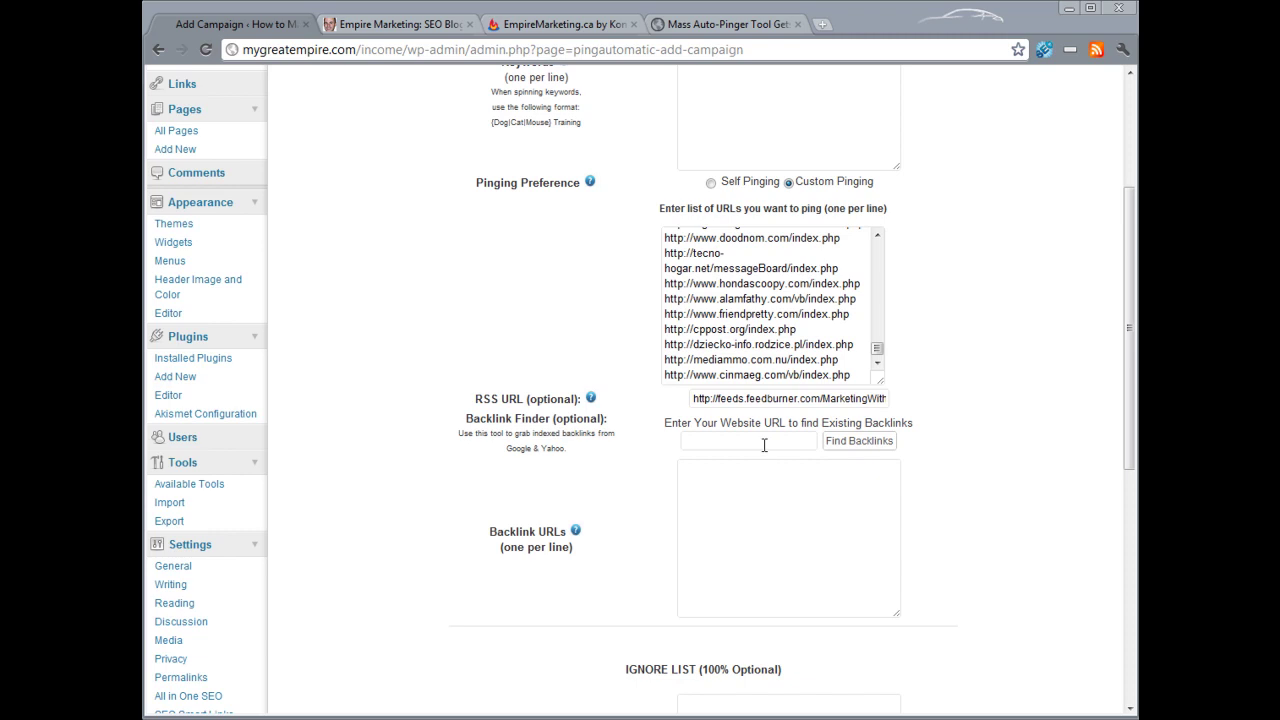
pyautogui.click(764, 445)
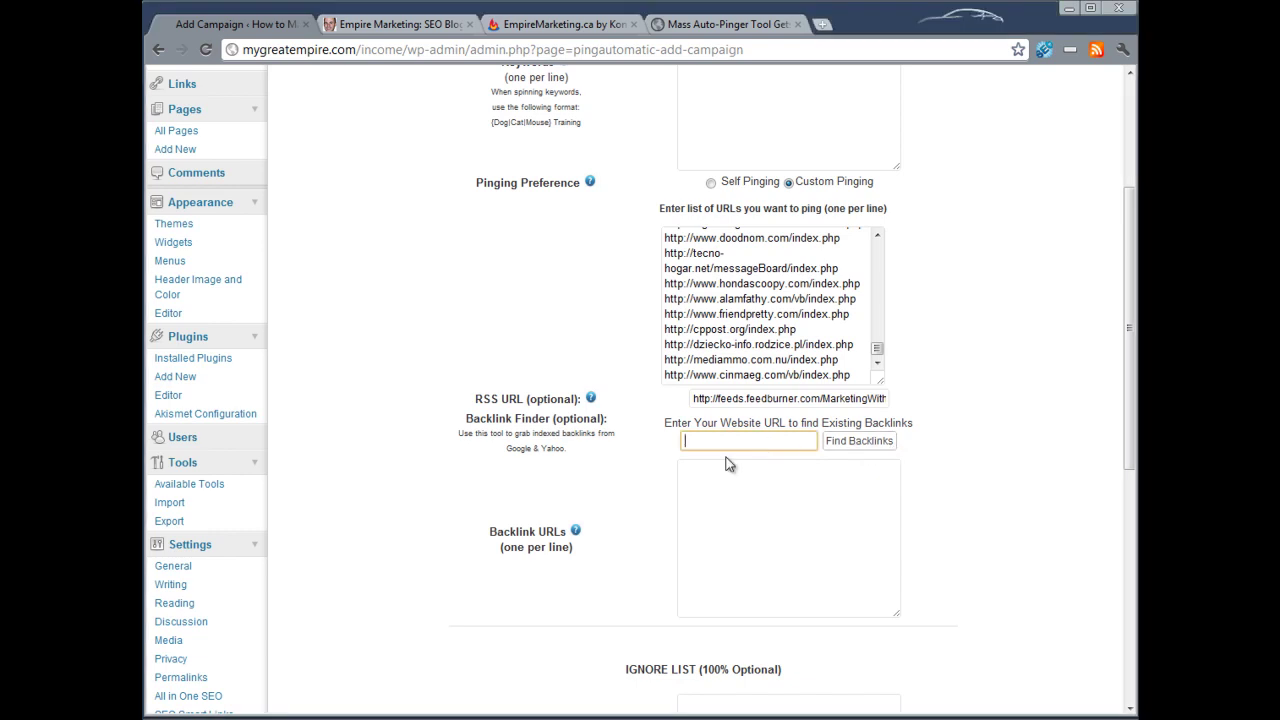
pyautogui.scroll(2, 478, 556)
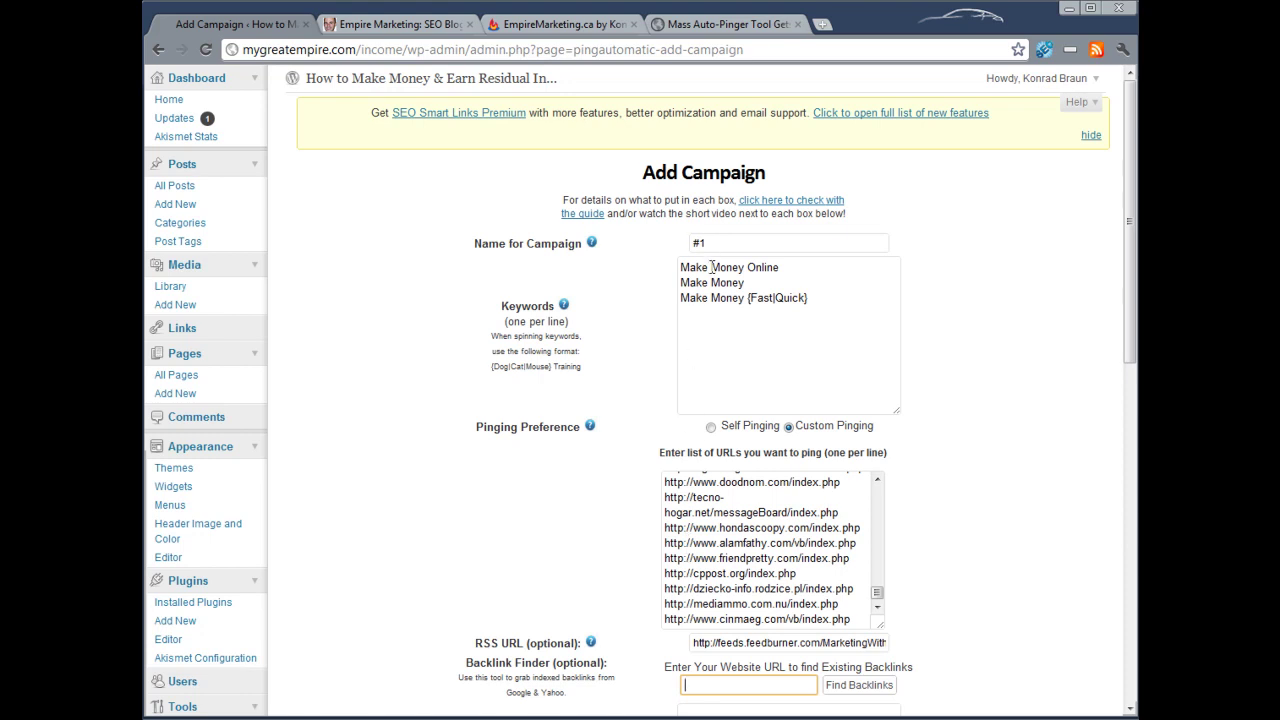
pyautogui.scroll(-3, 728, 564)
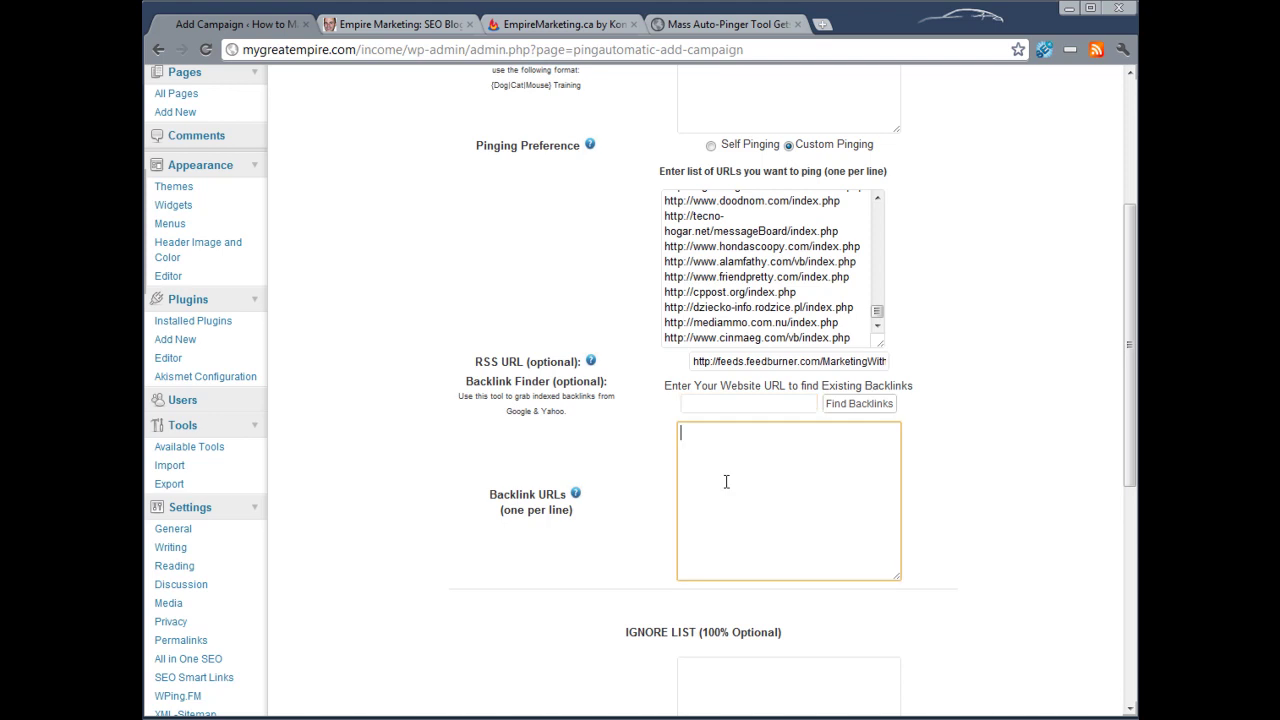
pyautogui.click(725, 485)
pyautogui.scroll(-1, 723, 491)
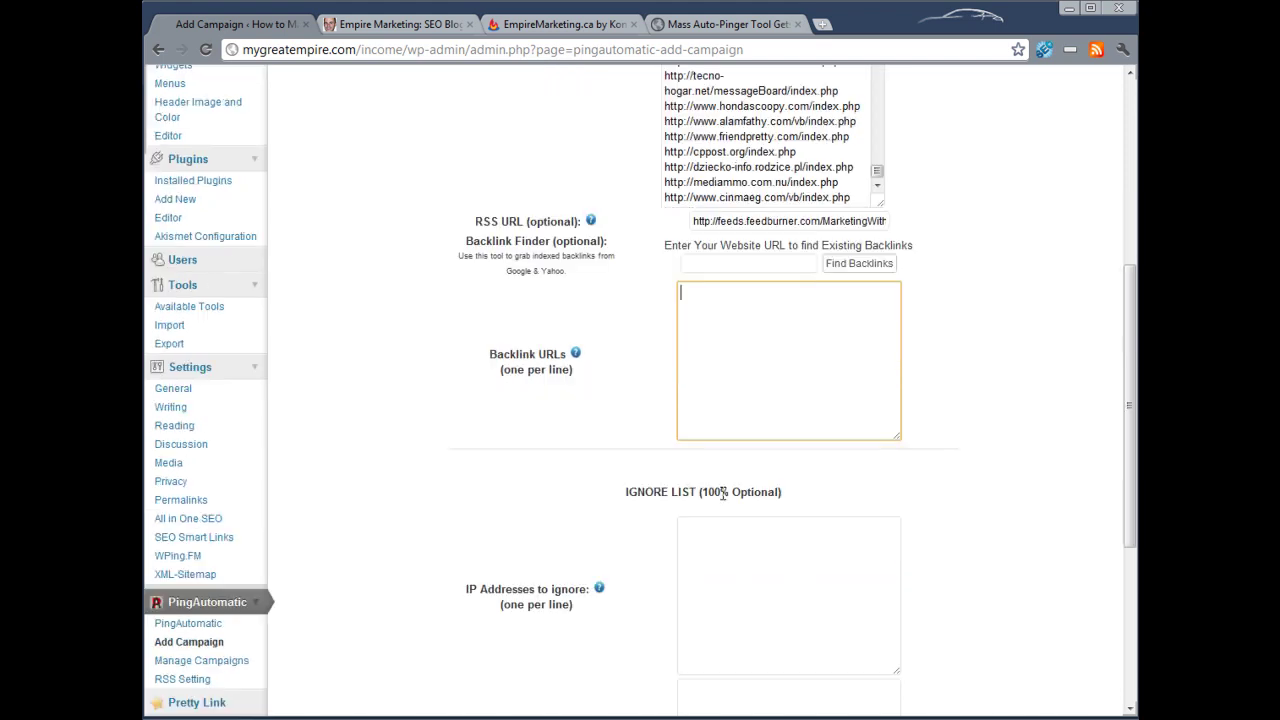
pyautogui.scroll(3, 723, 491)
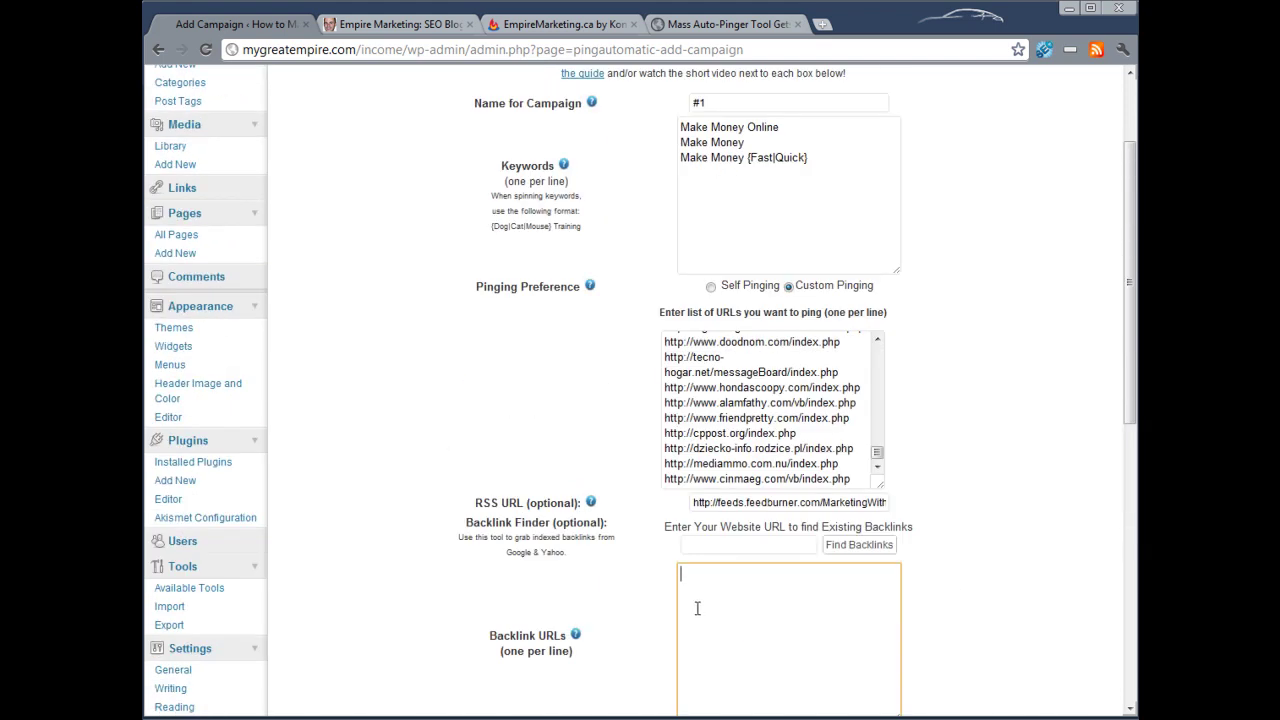
pyautogui.scroll(-3, 699, 578)
pyautogui.scroll(-1, 742, 584)
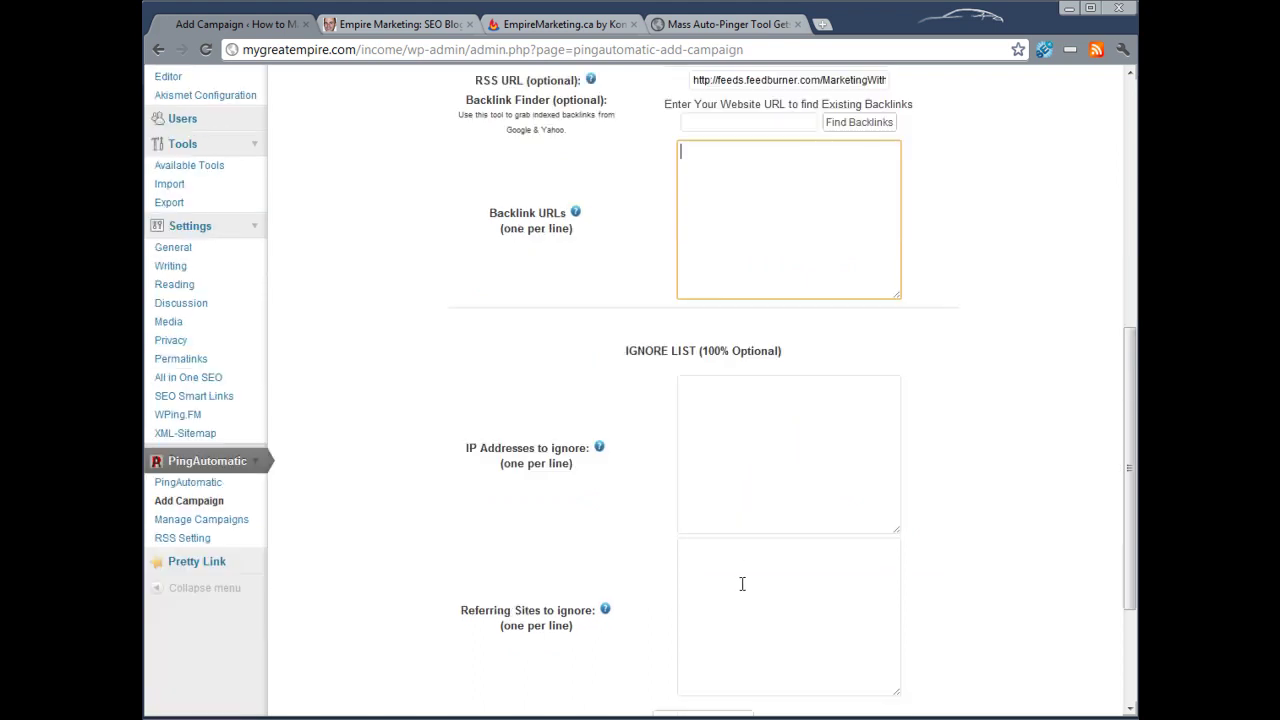
pyautogui.click(751, 443)
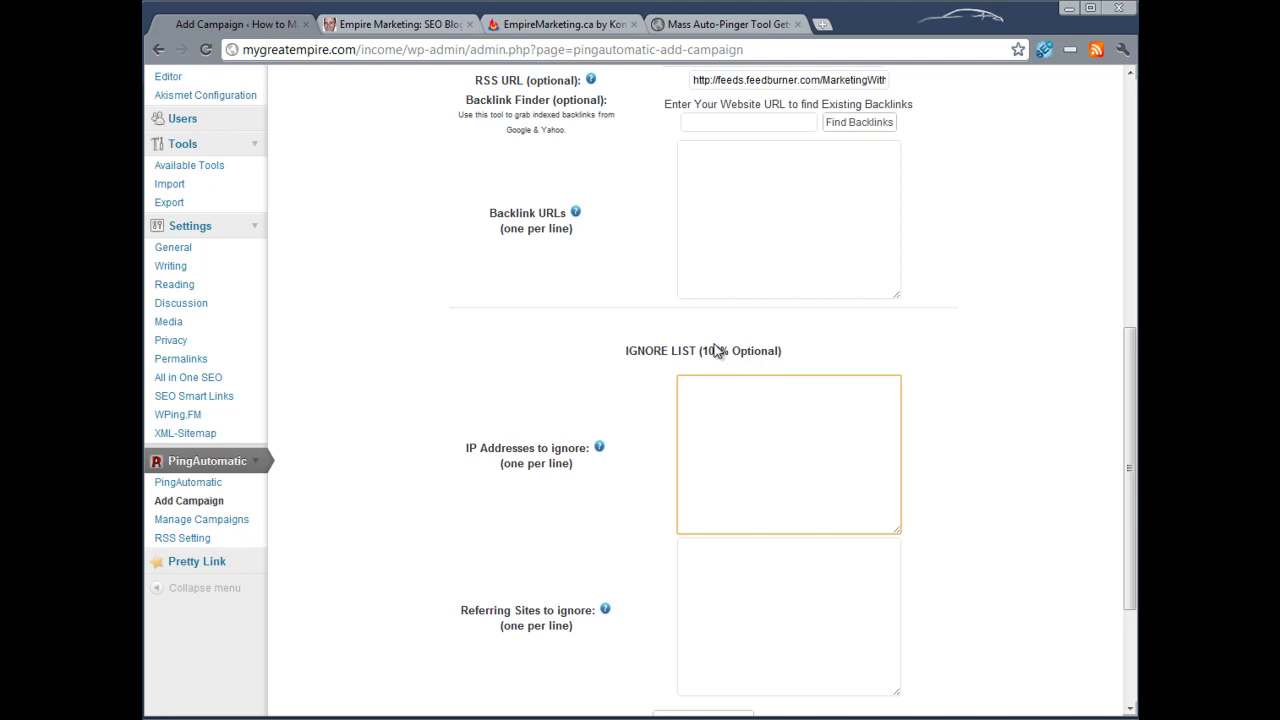
pyautogui.moveTo(714, 350); pyautogui.dragTo(786, 357)
pyautogui.click(822, 366)
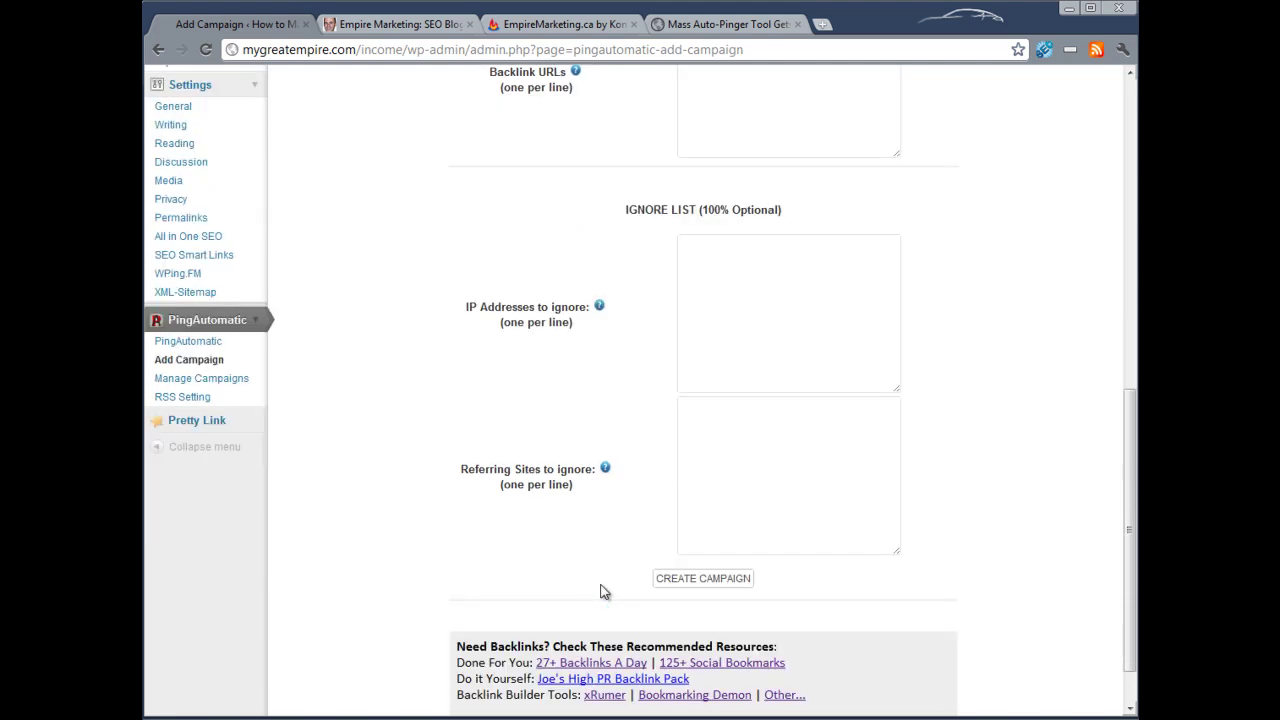
pyautogui.scroll(-3, 603, 590)
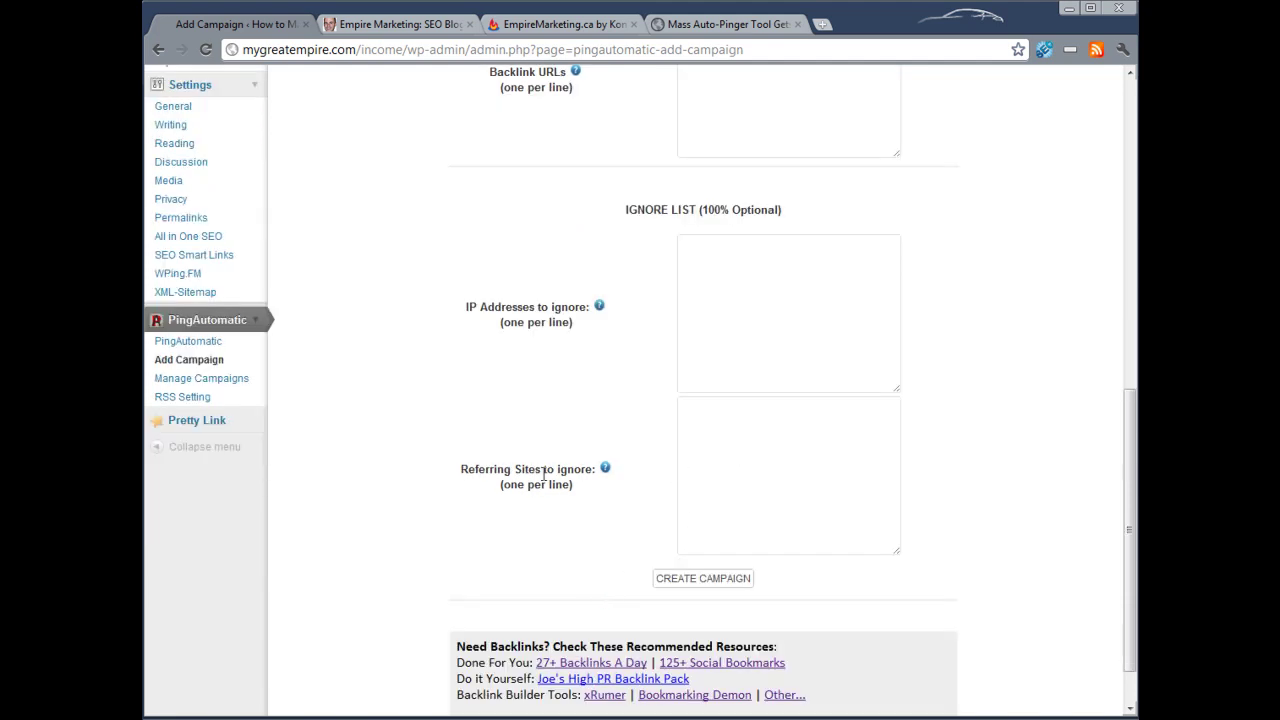
pyautogui.click(711, 453)
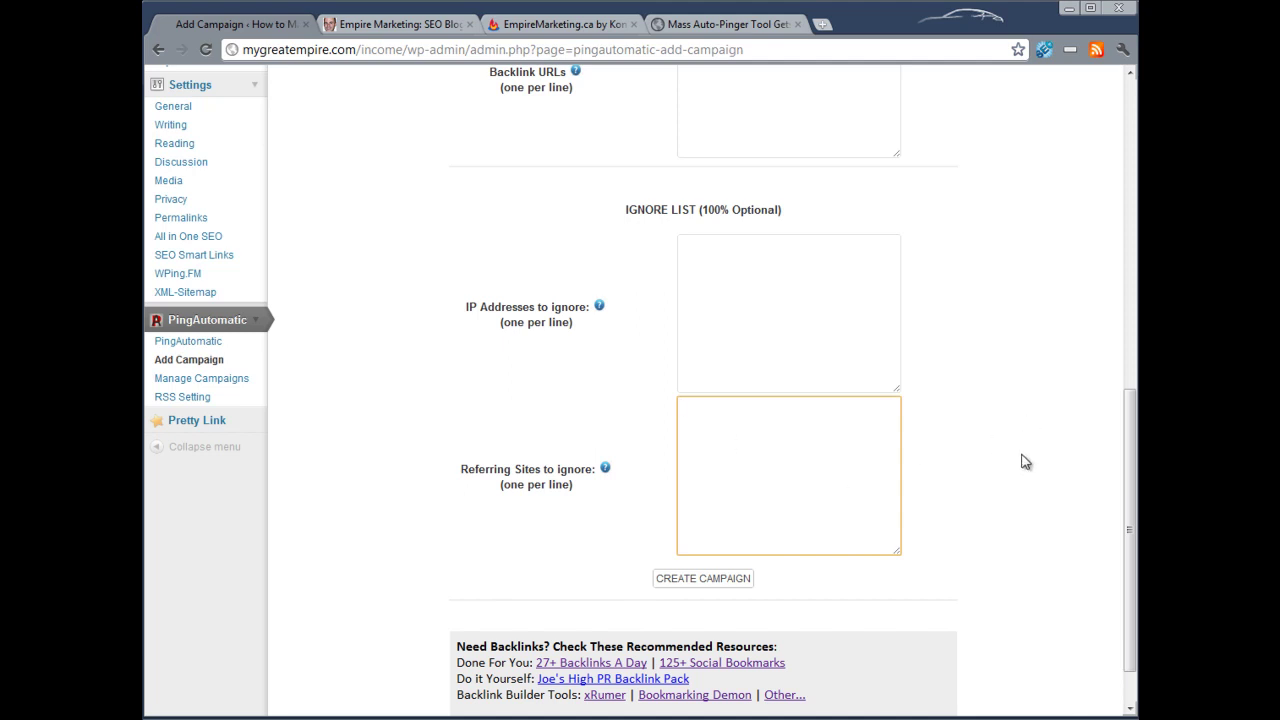
pyautogui.scroll(4, 1021, 461)
pyautogui.scroll(-4, 1021, 461)
pyautogui.click(886, 593)
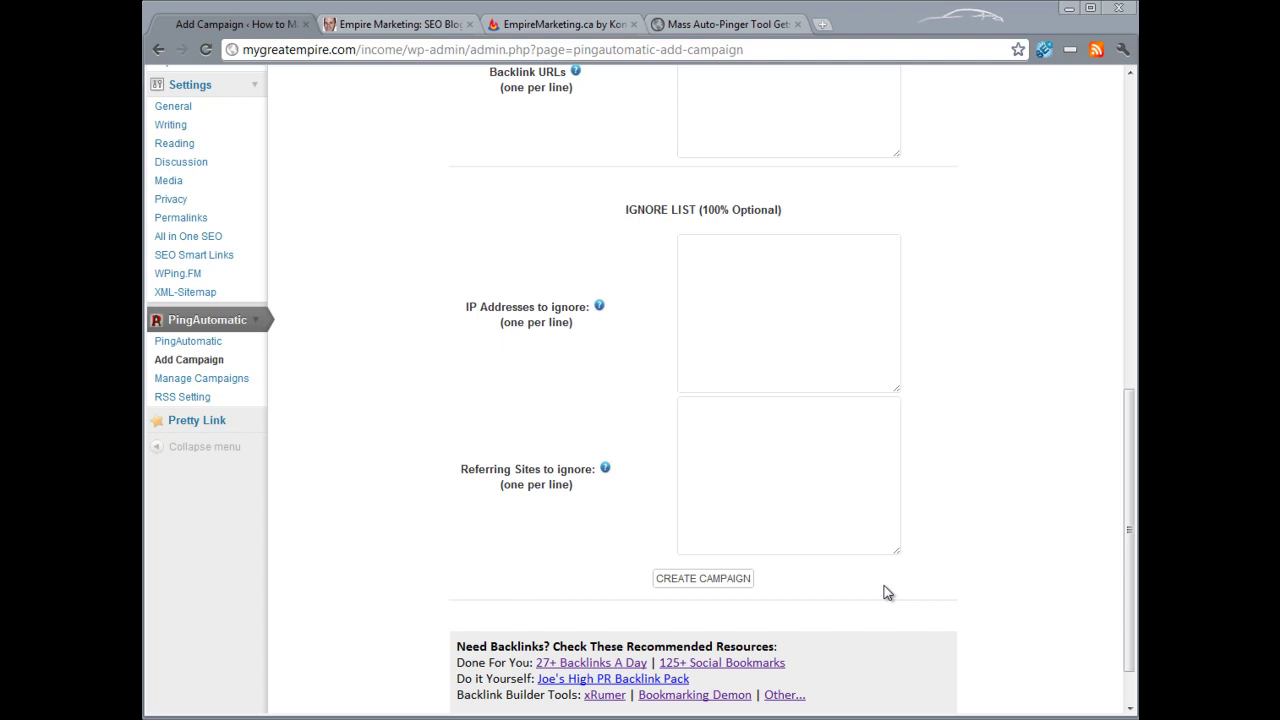
pyautogui.click(819, 515)
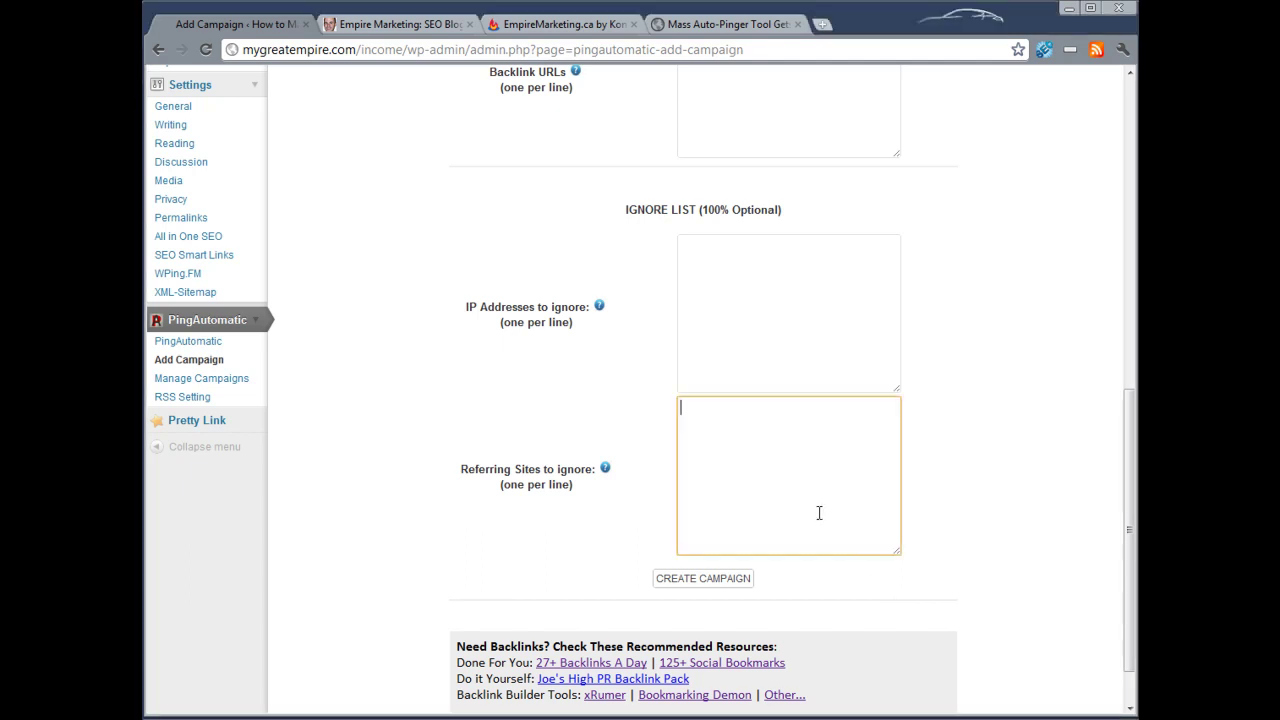
pyautogui.write('google.com')
pyautogui.hotkey('ctrl', 'a')
pyautogui.press('BackSpace')
# - Scroll through the completed #1 campaign form to review every field before submitting
pyautogui.scroll(-1, 1005, 600)
pyautogui.scroll(2, 1005, 603)
pyautogui.scroll(-1, 1002, 596)
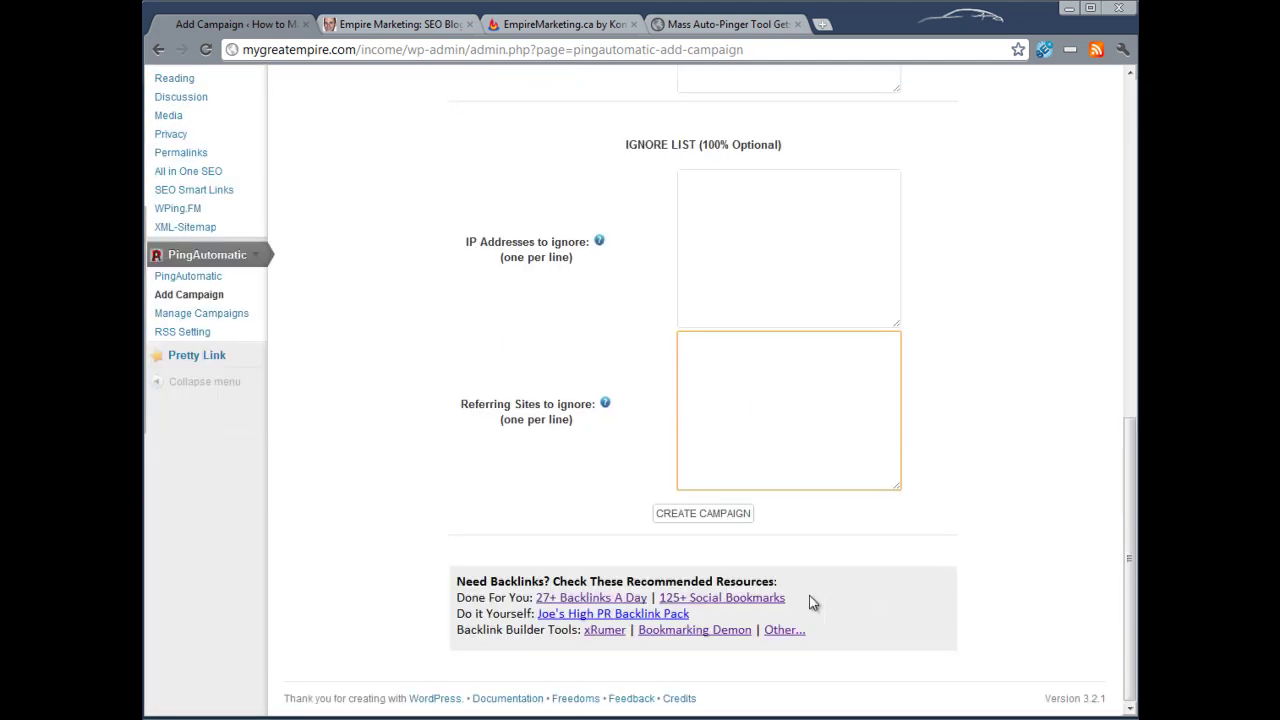
pyautogui.scroll(2, 955, 571)
pyautogui.scroll(5, 955, 571)
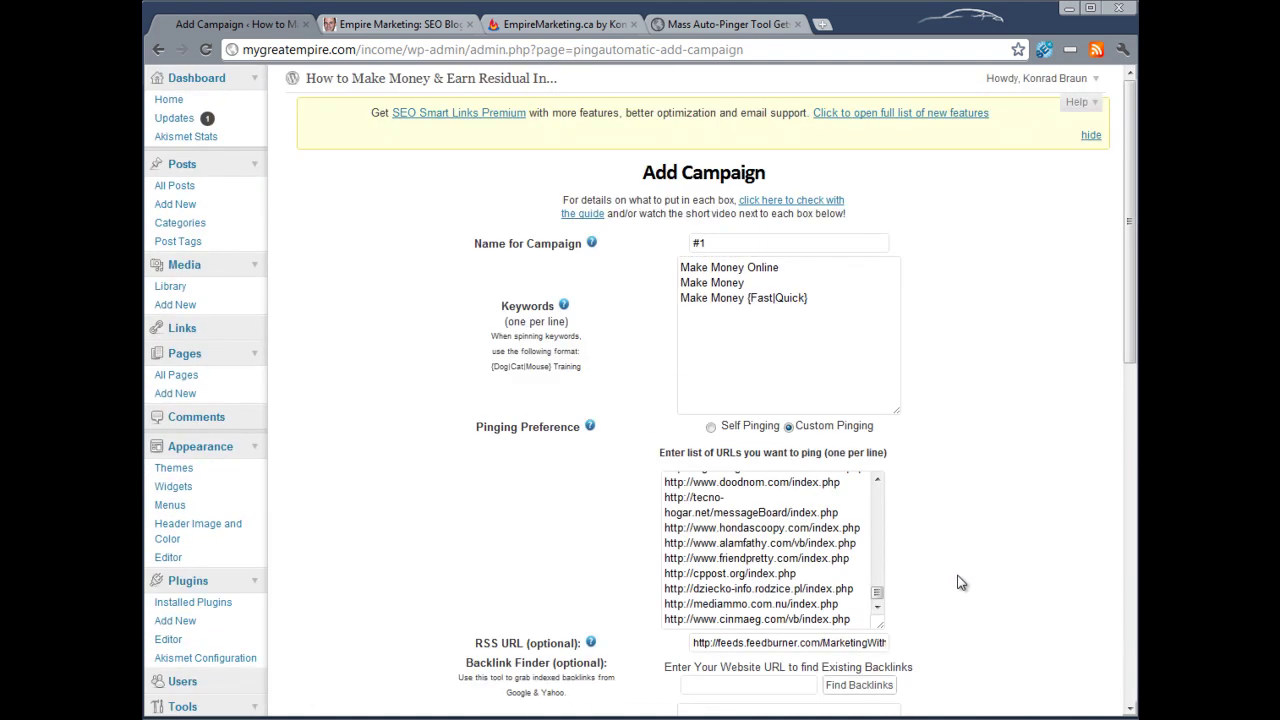
pyautogui.scroll(-4, 958, 582)
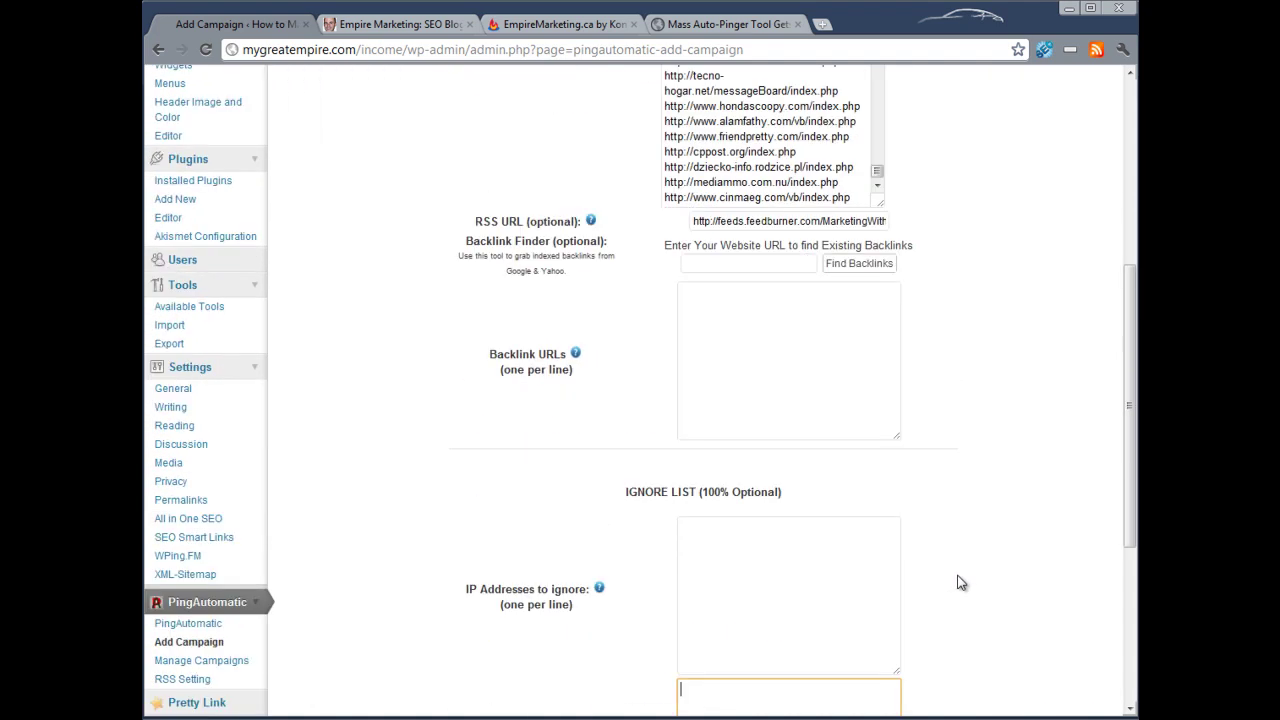
pyautogui.scroll(4, 960, 580)
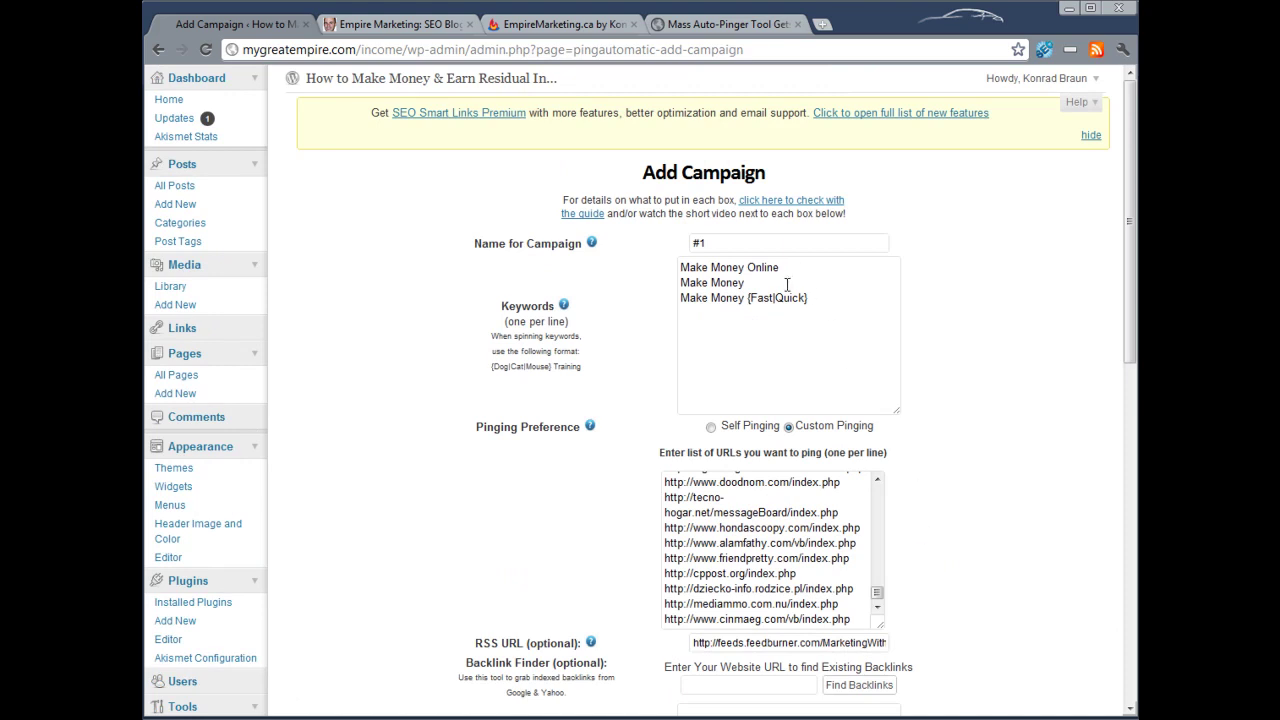
pyautogui.scroll(-4, 764, 348)
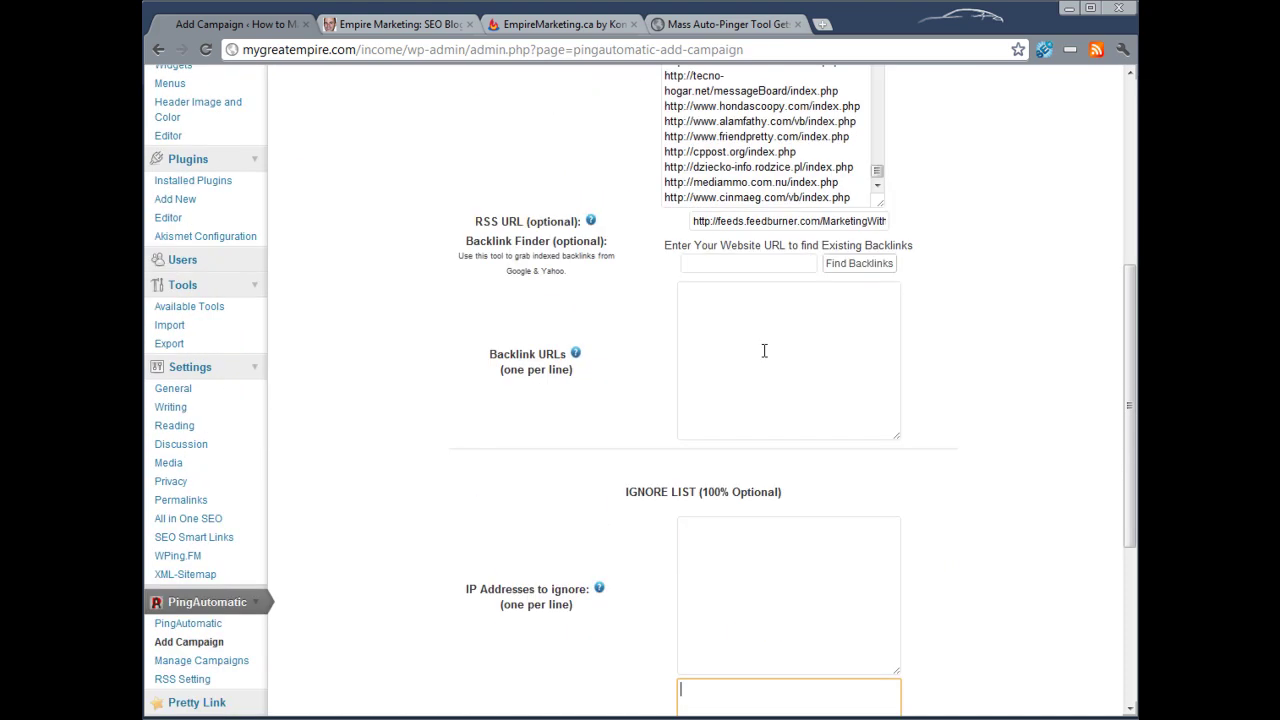
pyautogui.scroll(3, 764, 350)
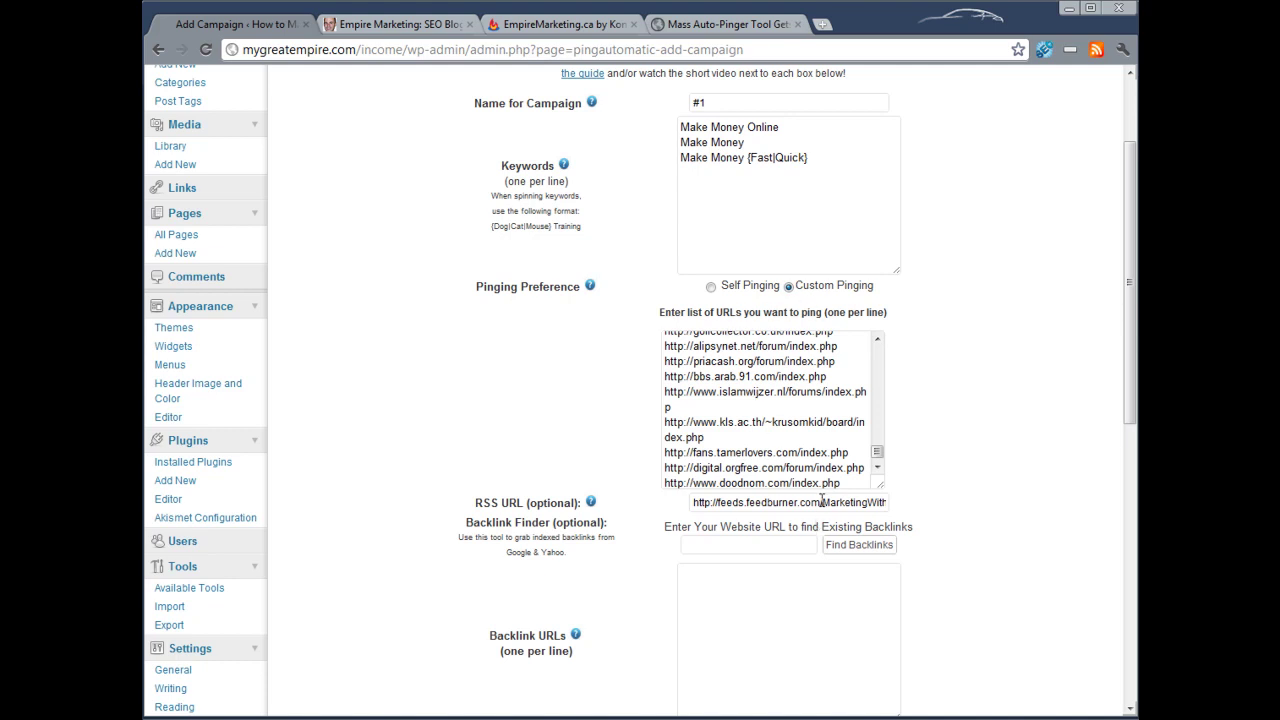
pyautogui.scroll(-3, 822, 502)
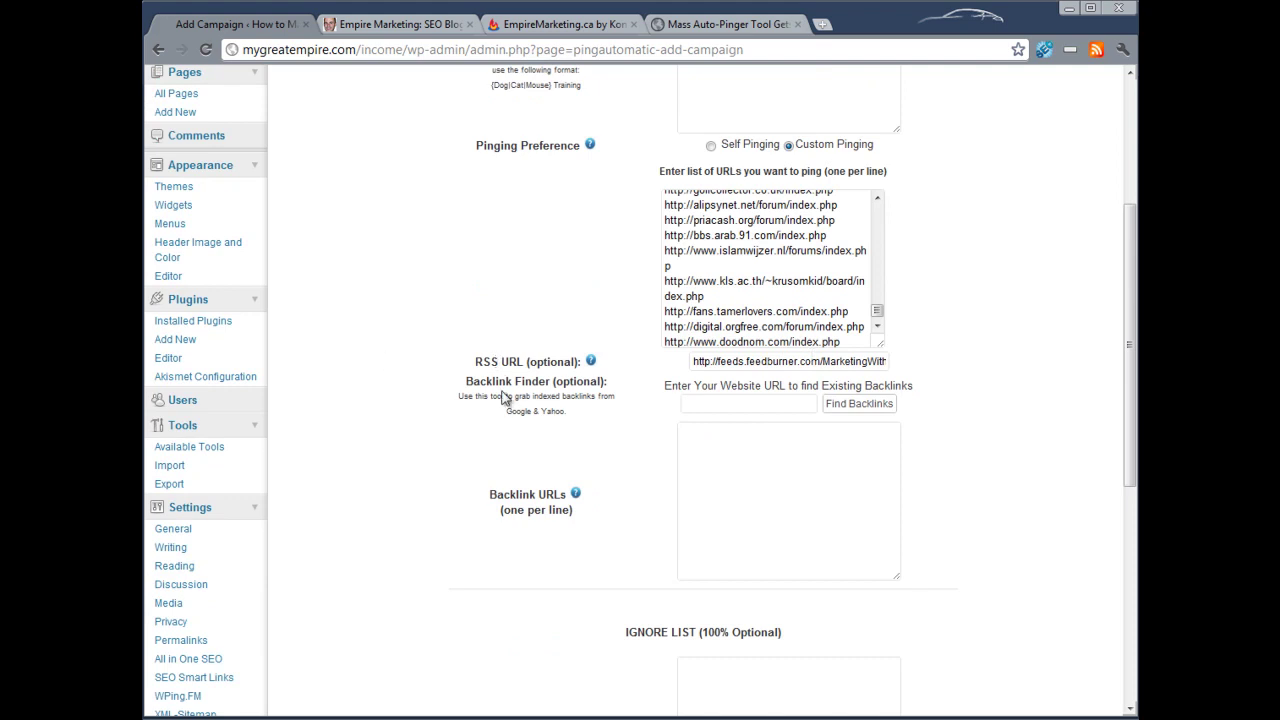
pyautogui.scroll(-7, 511, 422)
# - Submit the campaign with CREATE CAMPAIGN and check the Campaign Created notice
pyautogui.click(714, 660)
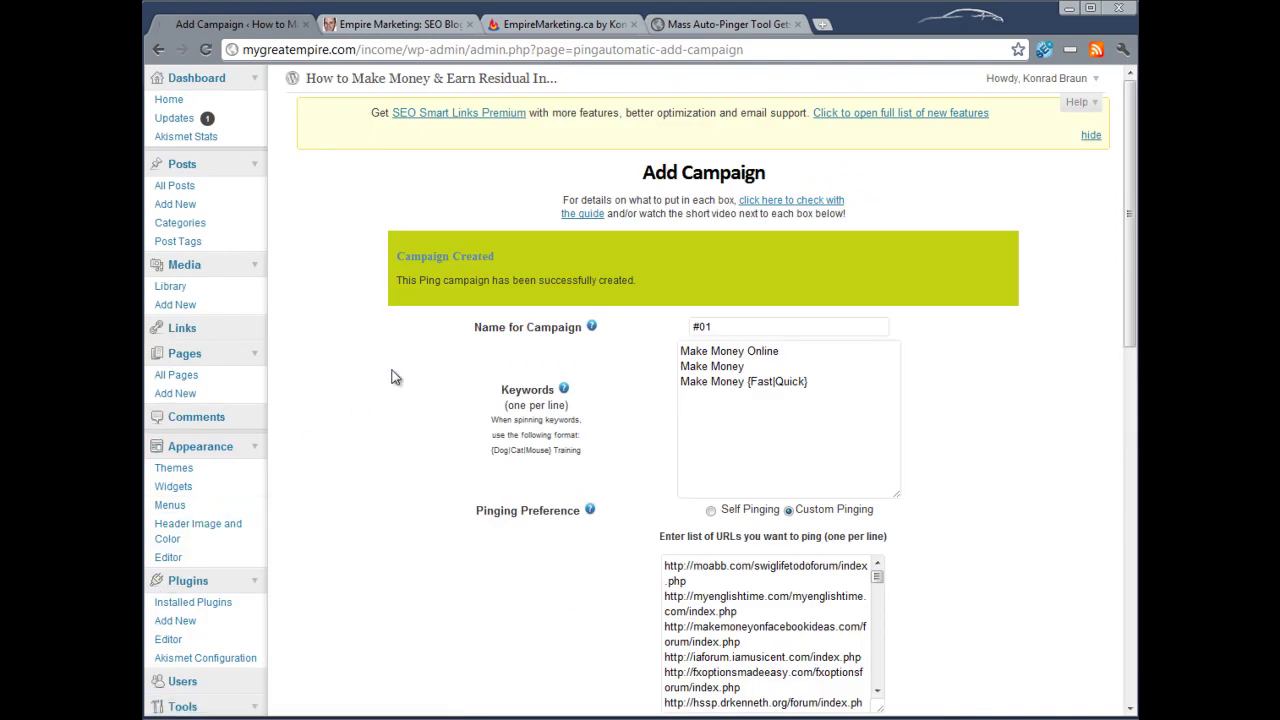
pyautogui.scroll(-2, 762, 463)
pyautogui.scroll(-2, 820, 494)
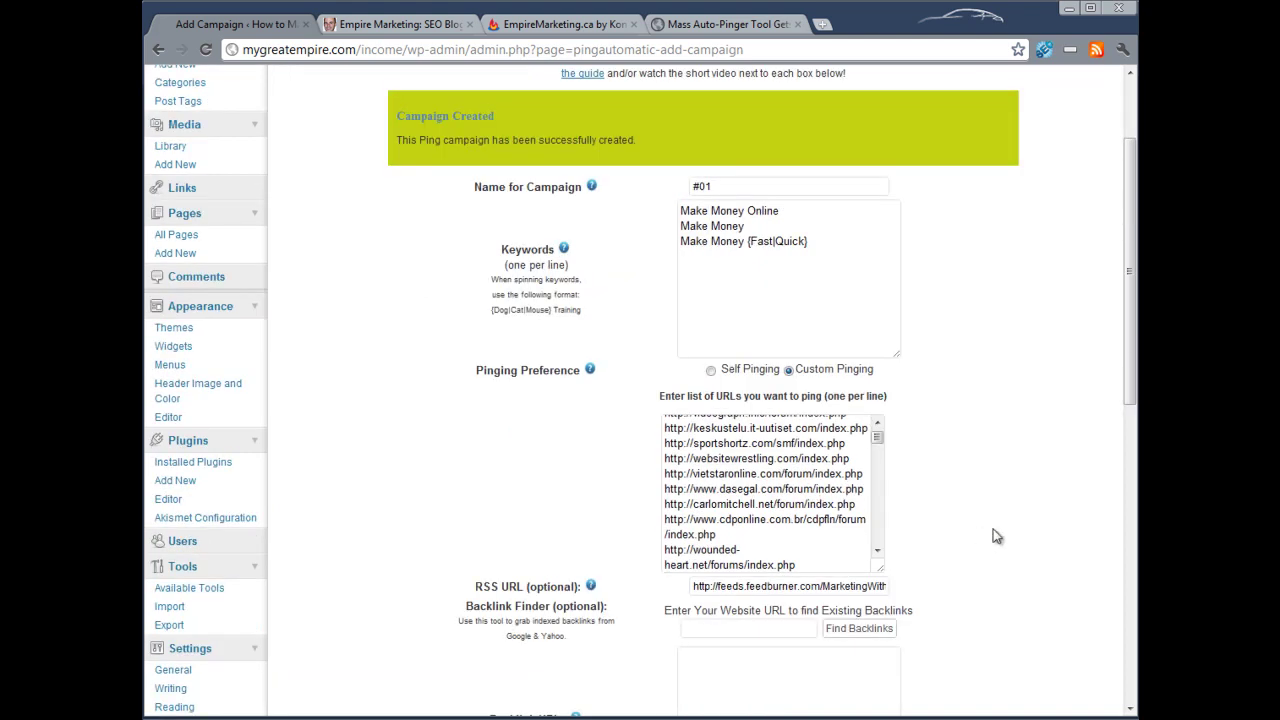
pyautogui.scroll(-10, 993, 529)
pyautogui.scroll(15, 994, 537)
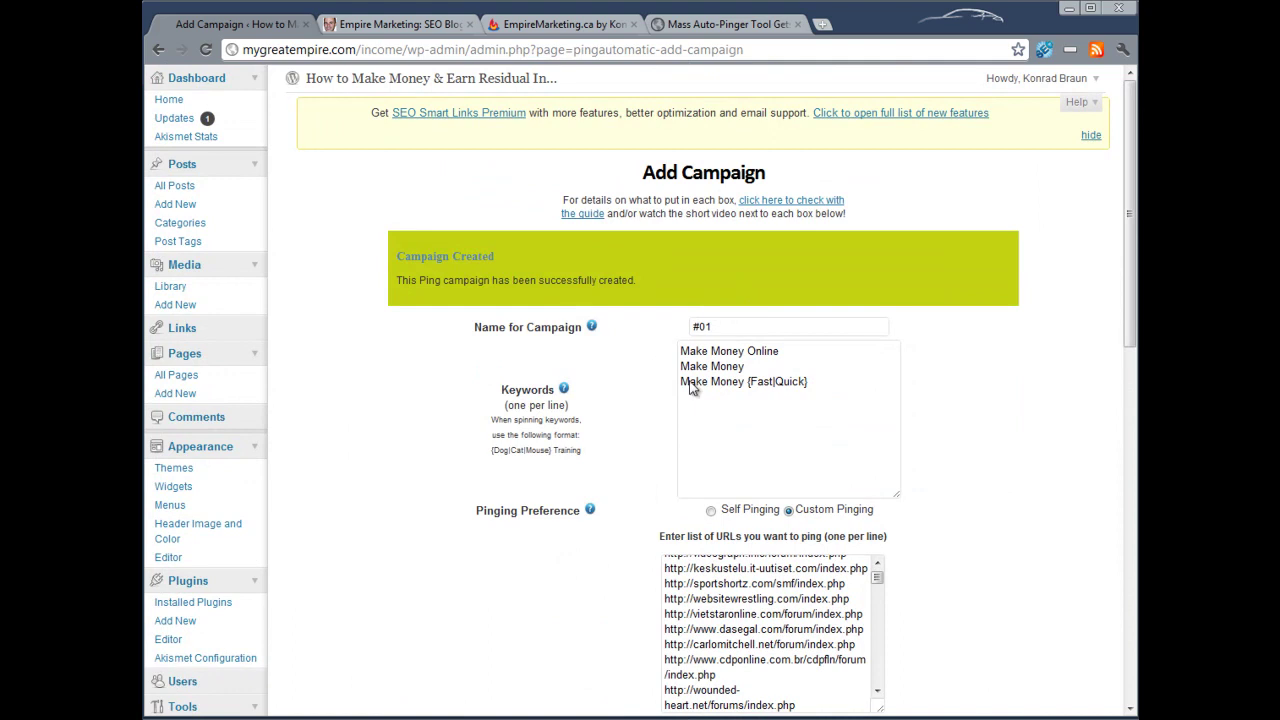
pyautogui.scroll(-4, 583, 407)
pyautogui.scroll(-1, 584, 411)
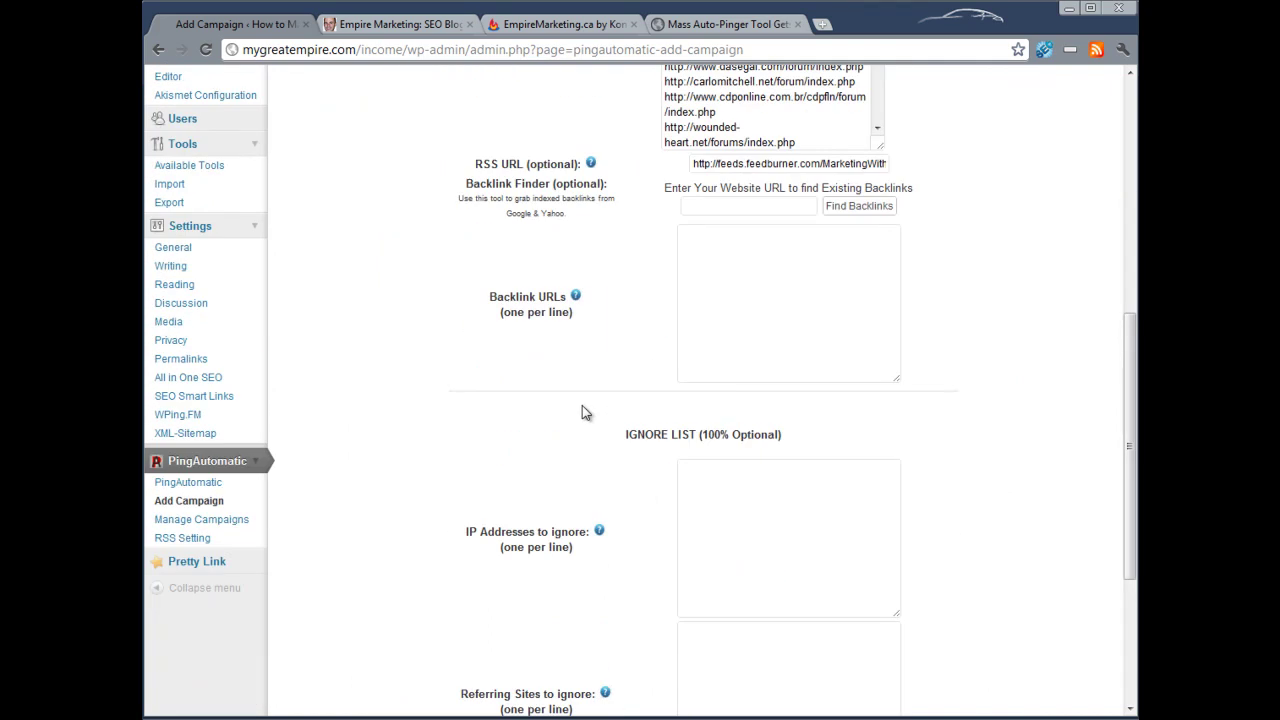
pyautogui.scroll(5, 582, 405)
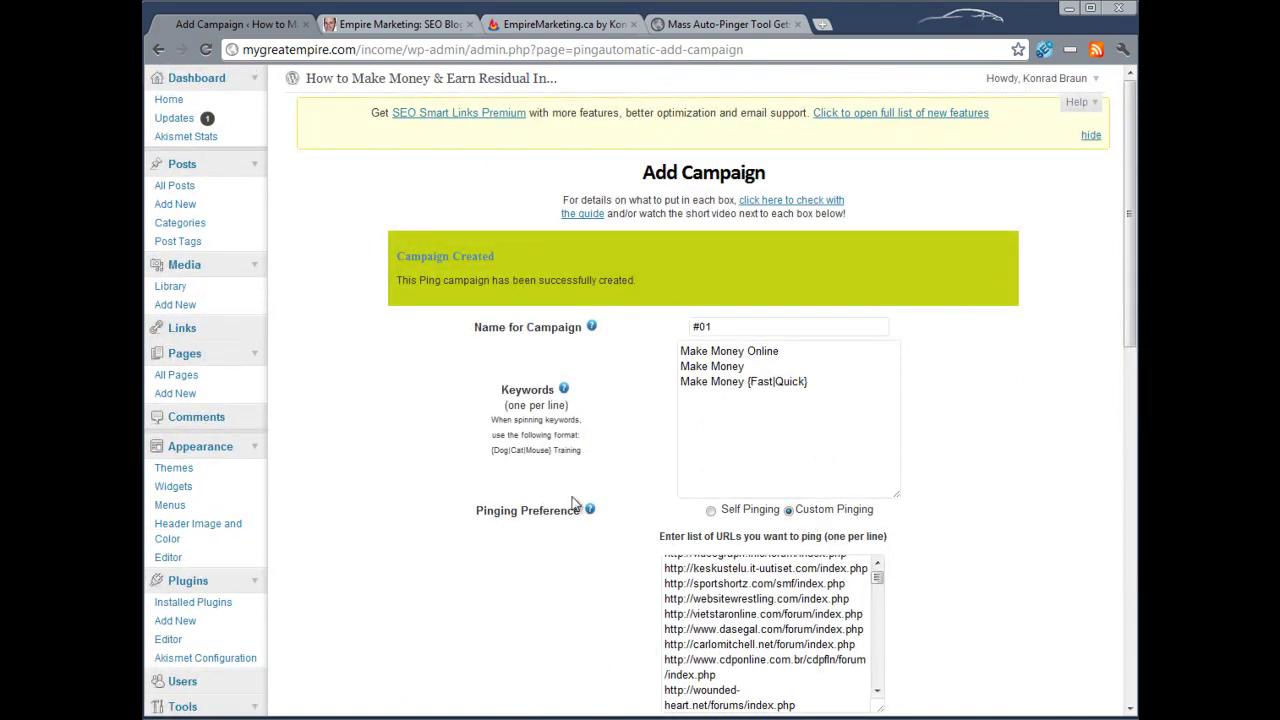
# - Go to Manage Campaigns to see campaign #01 listed as Active
pyautogui.scroll(-4, 574, 508)
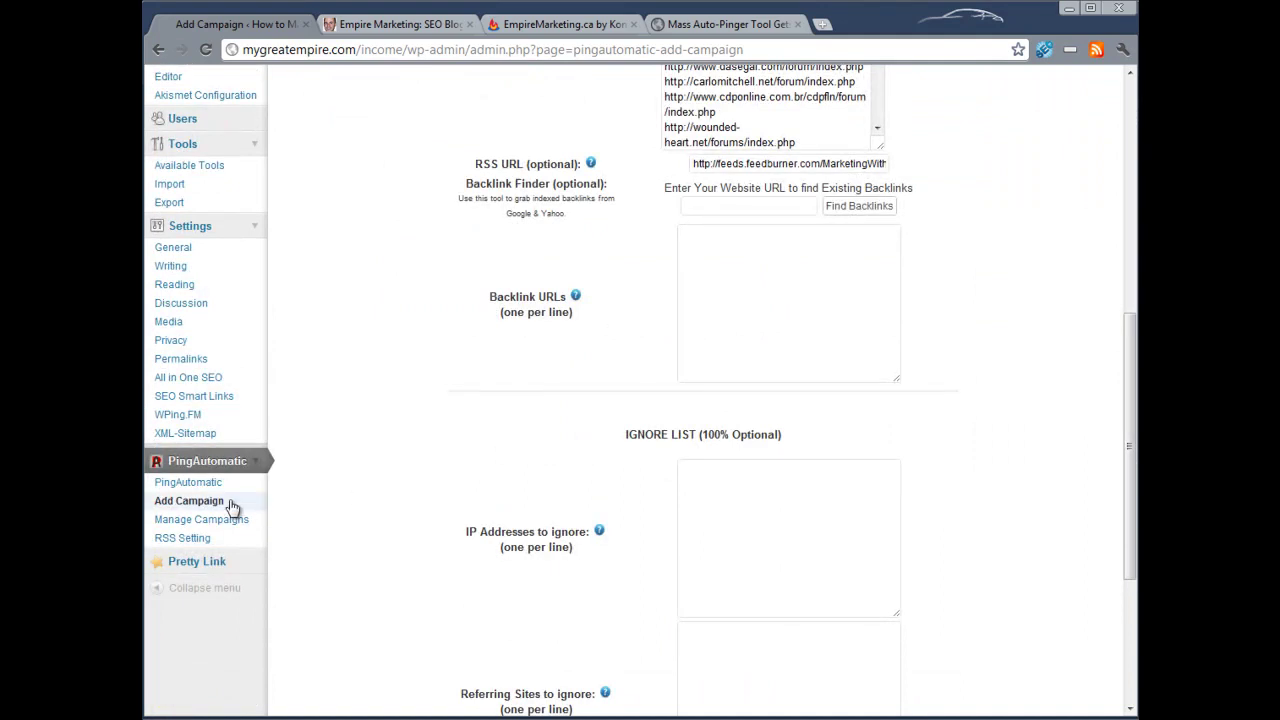
pyautogui.scroll(5, 379, 402)
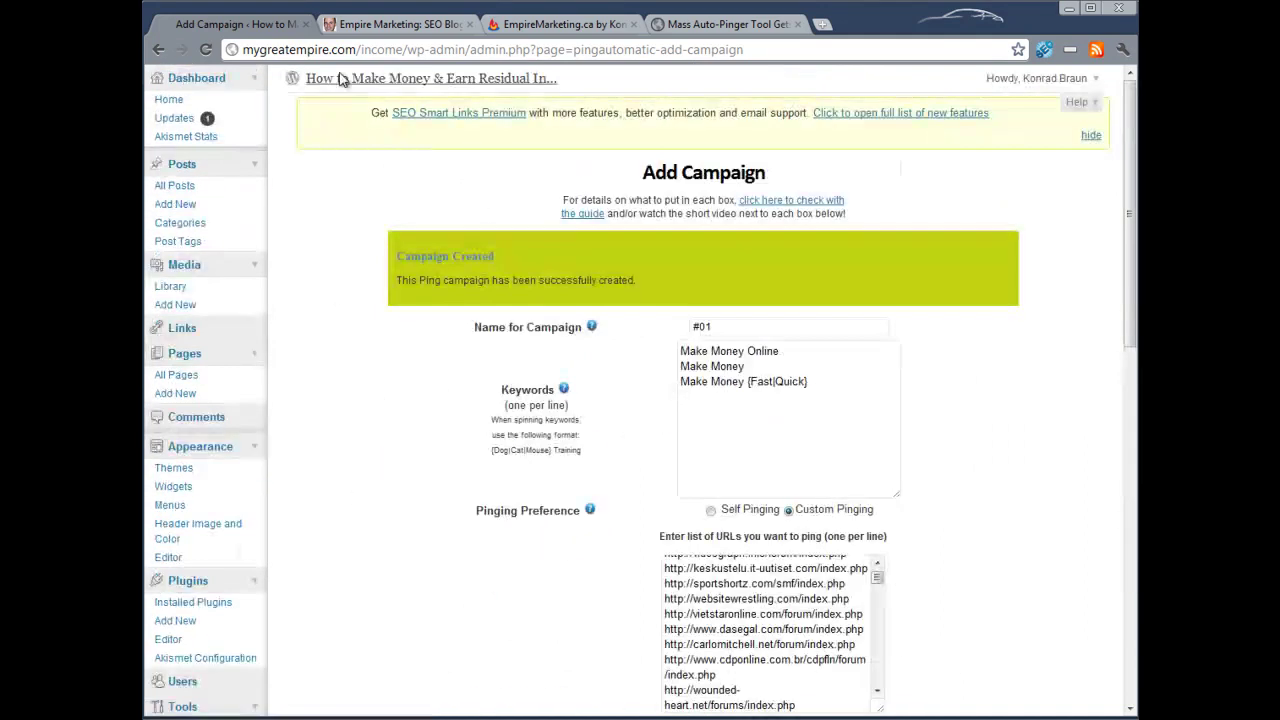
pyautogui.scroll(-1, 384, 415)
pyautogui.scroll(-4, 382, 430)
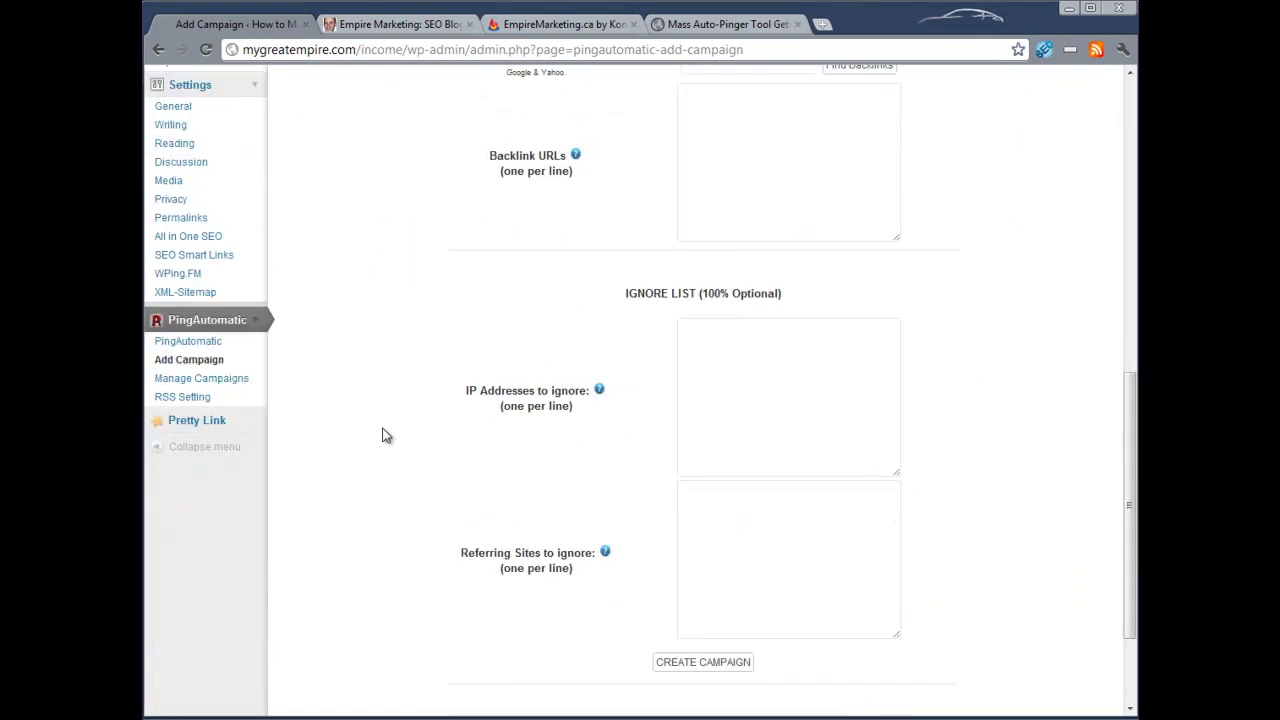
pyautogui.click(203, 380)
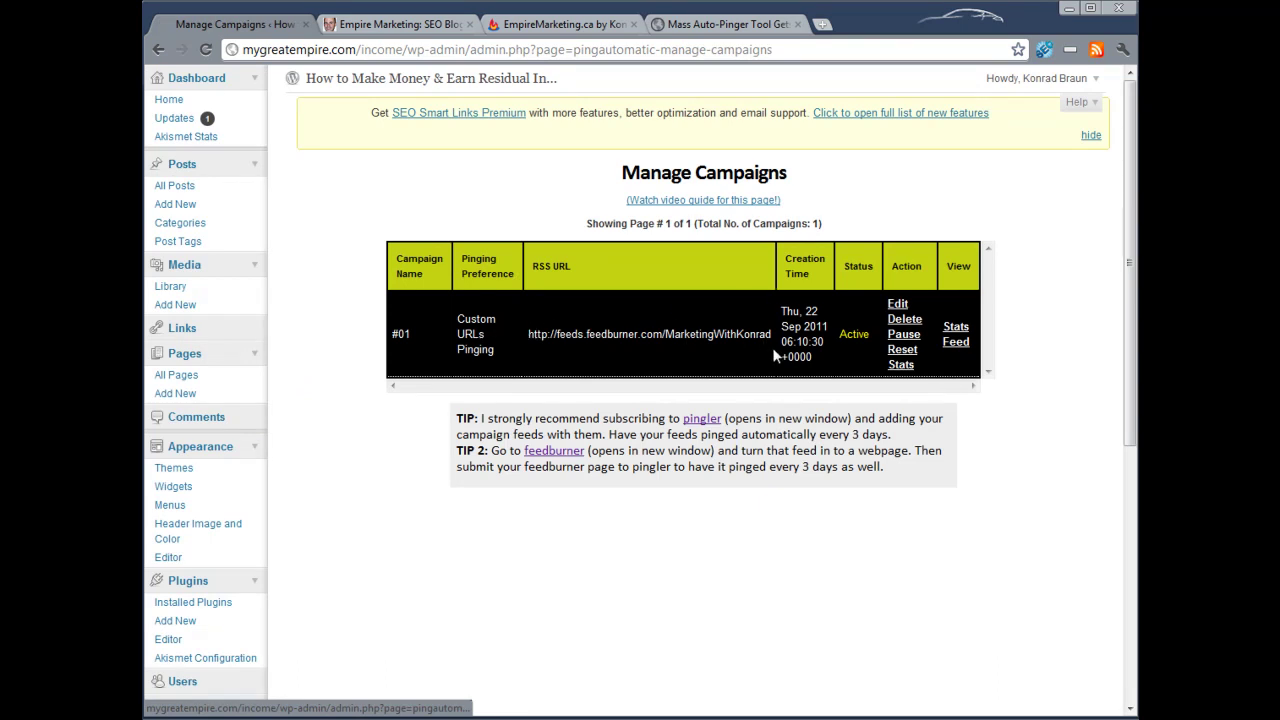
# - Open campaign #01's edit page, then return to Manage Campaigns
pyautogui.scroll(-3, 774, 352)
pyautogui.scroll(3, 774, 352)
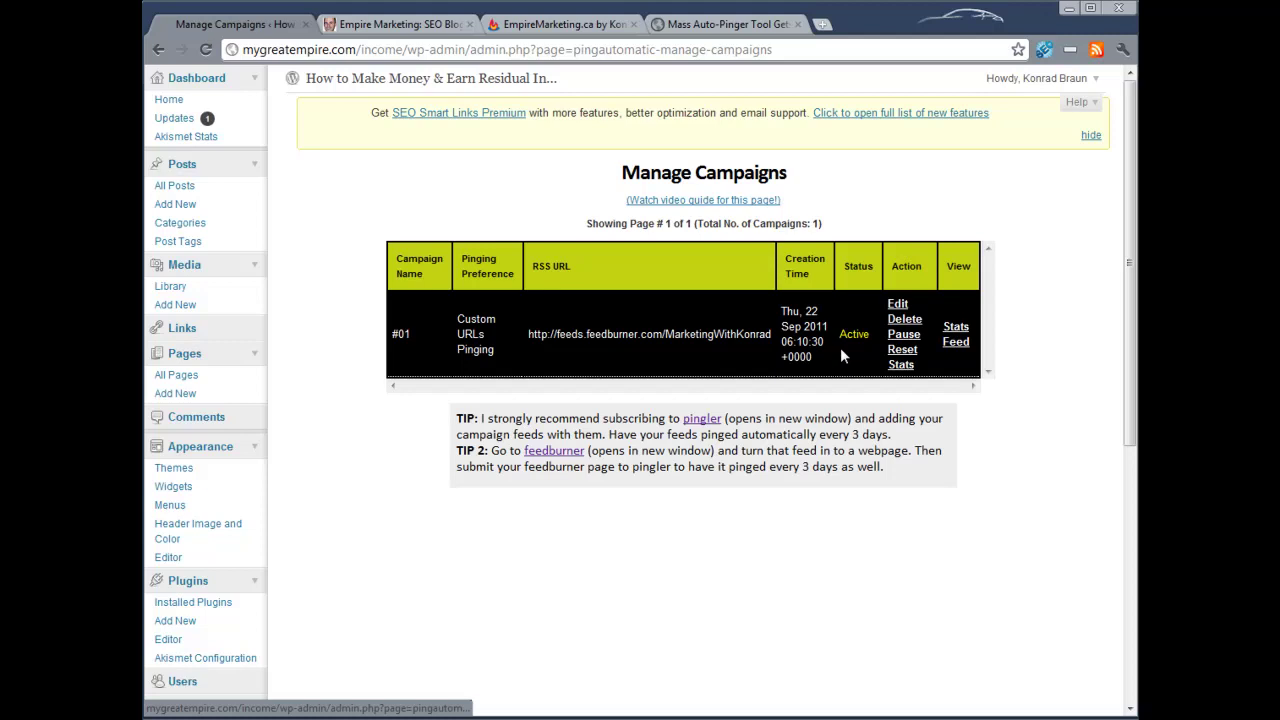
pyautogui.click(896, 308)
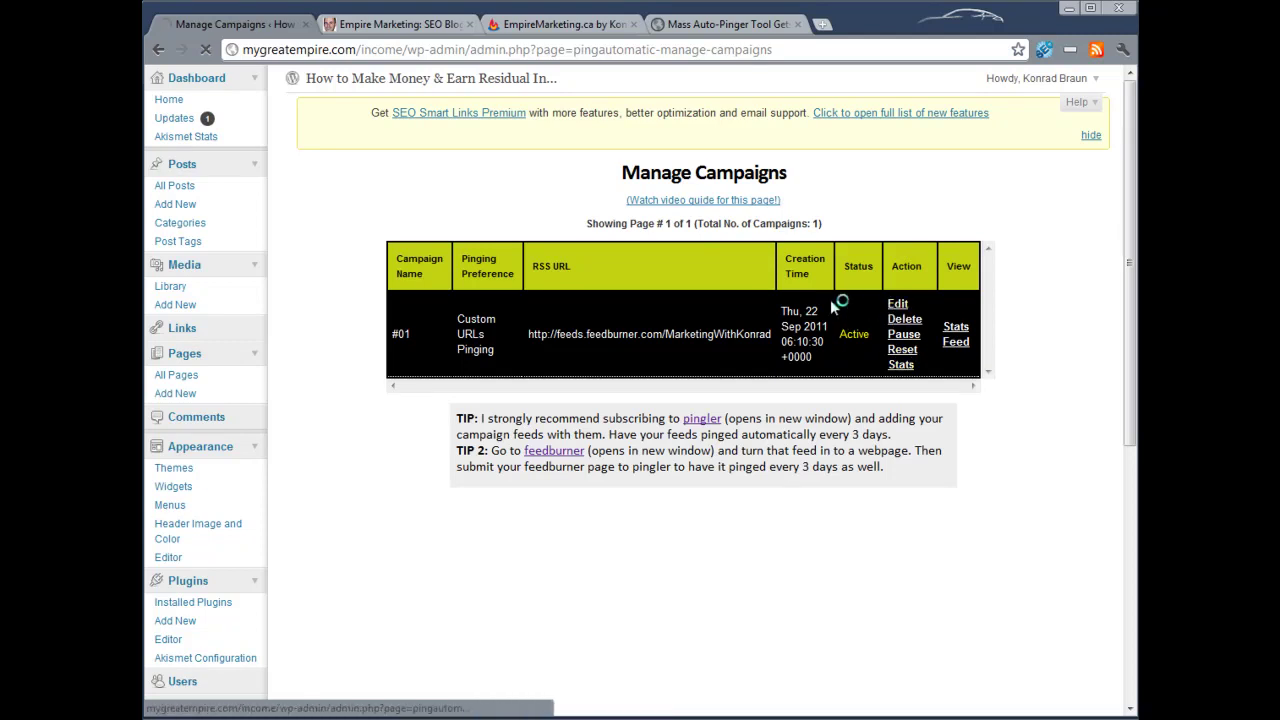
pyautogui.scroll(-12, 790, 310)
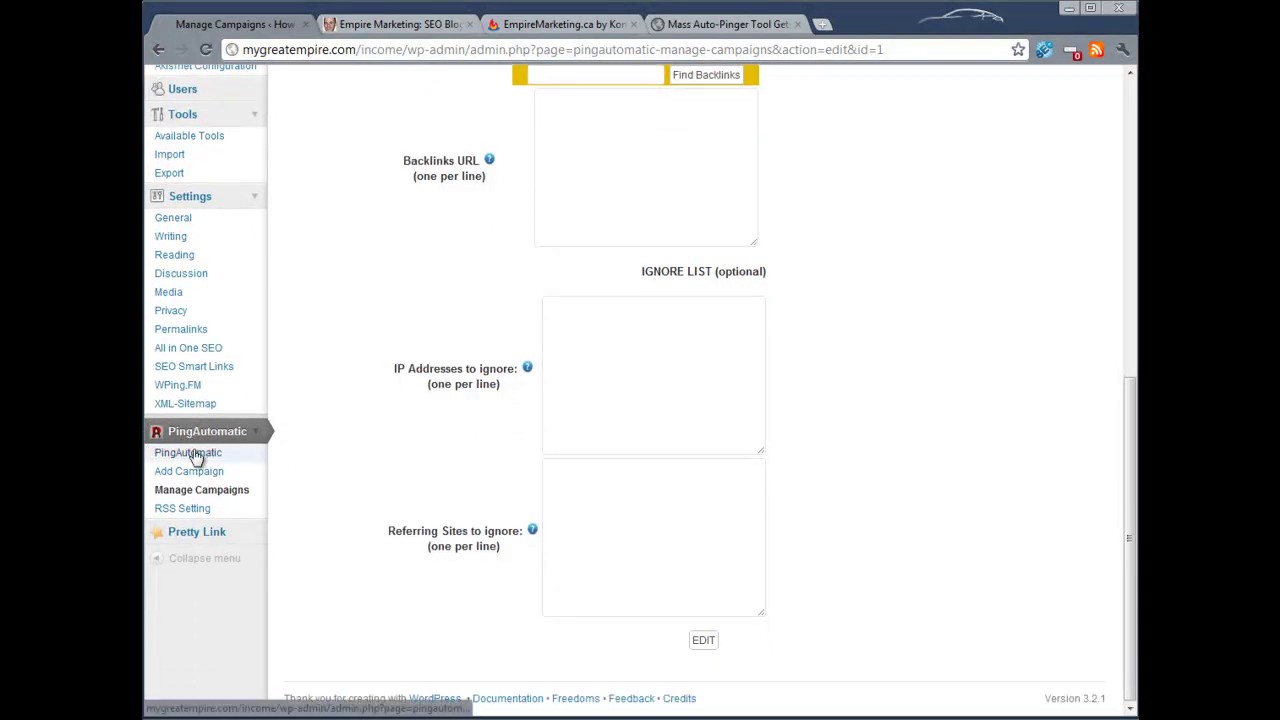
pyautogui.click(202, 490)
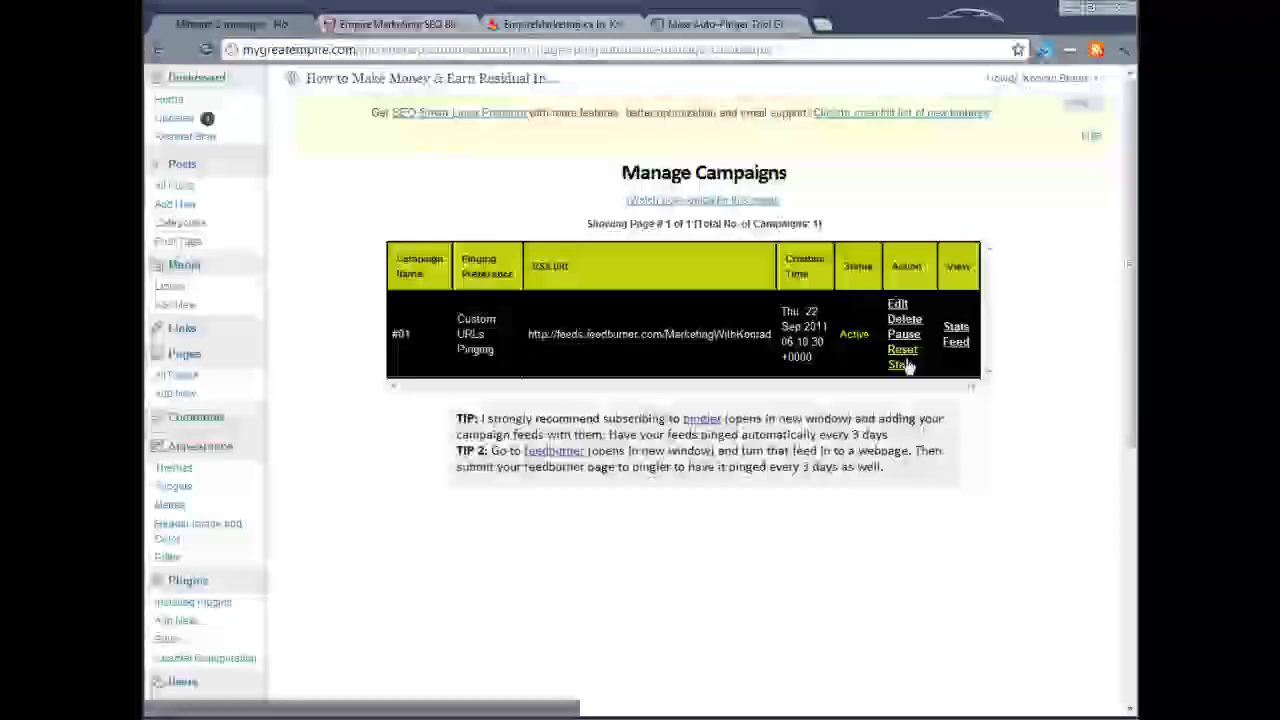
# - View campaign #01's ping stats, then open its generated RSS feed via the Feed link
pyautogui.click(956, 328)
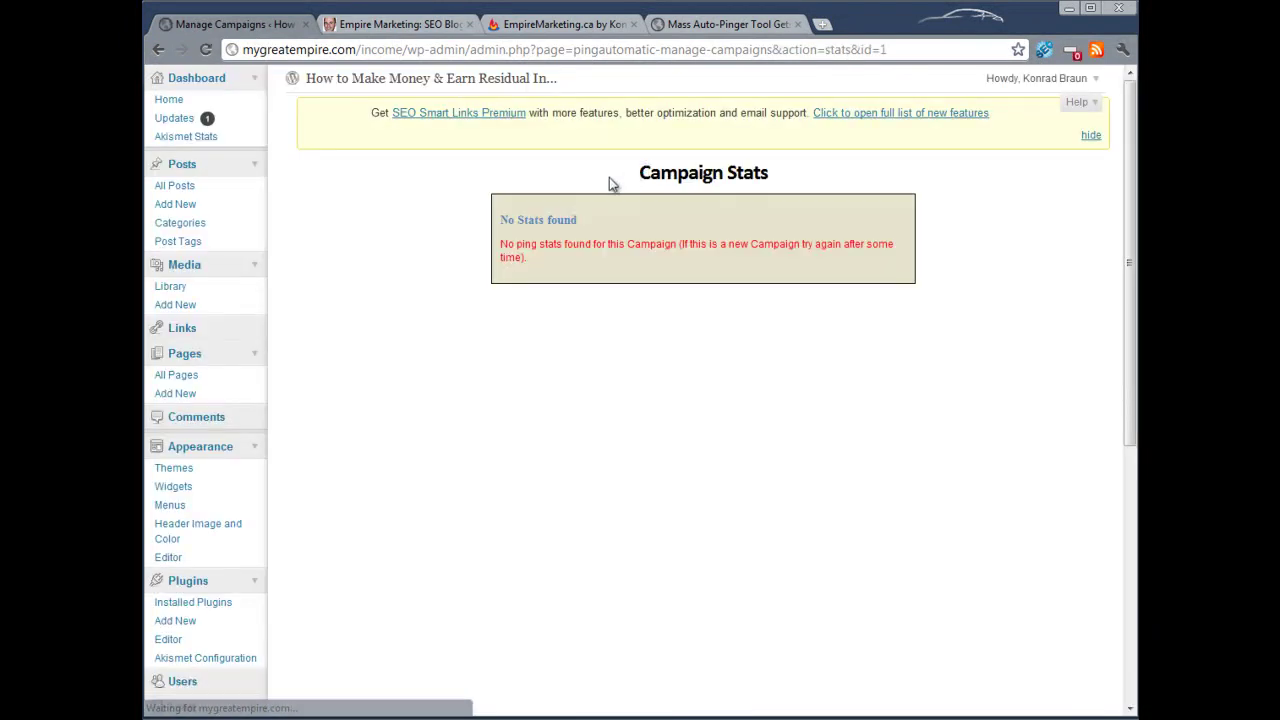
pyautogui.scroll(-5, 329, 594)
pyautogui.click(238, 634)
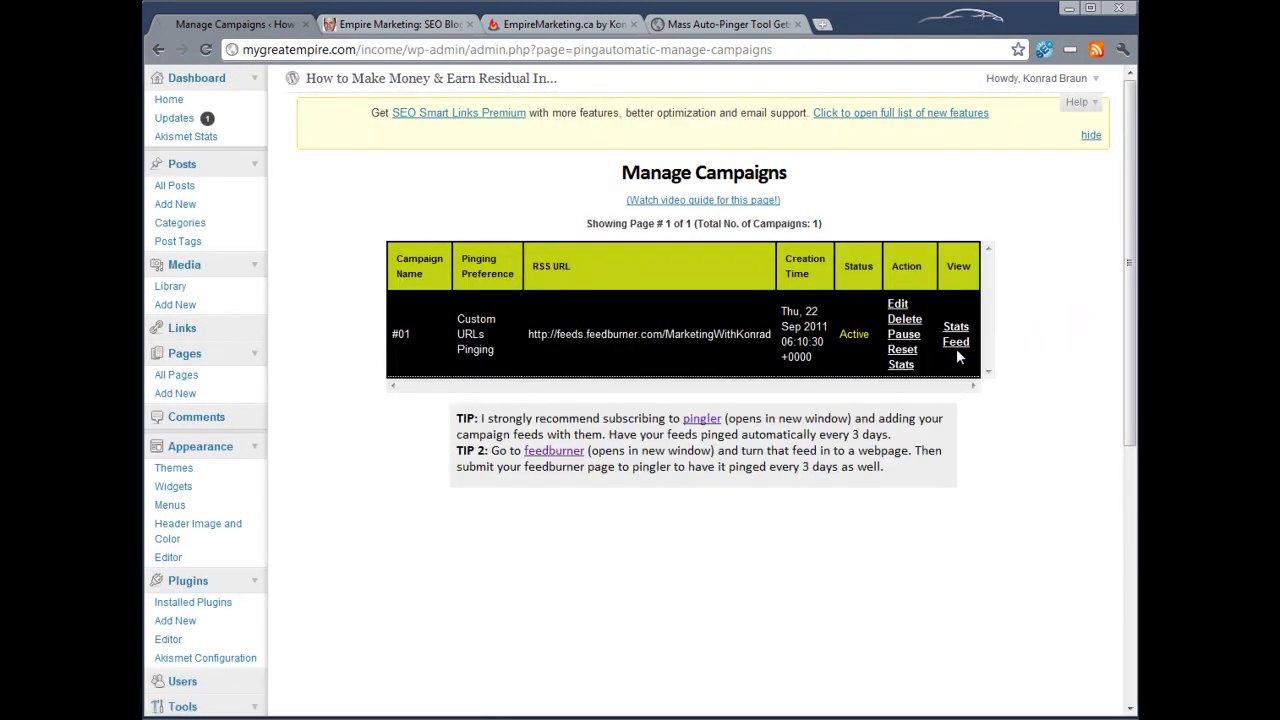
pyautogui.click(955, 343)
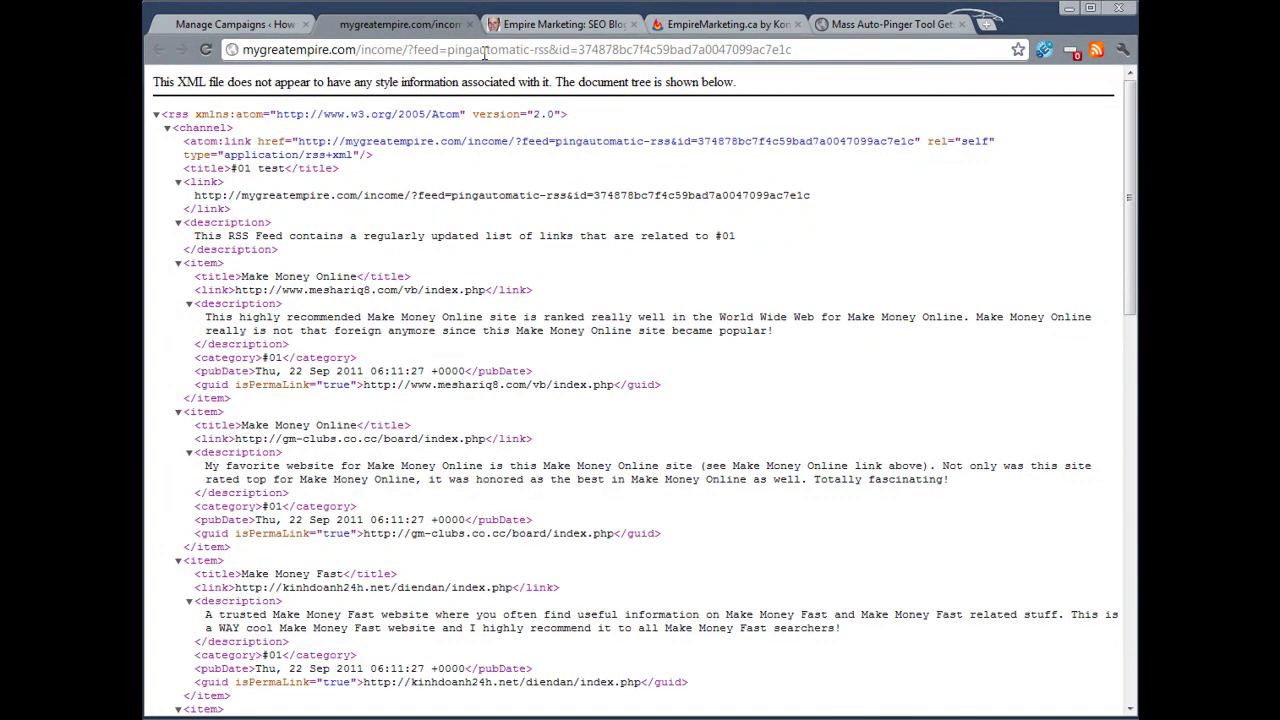
# - Select the generated feed's full web address and compare it against the campaign list
pyautogui.click(484, 52)
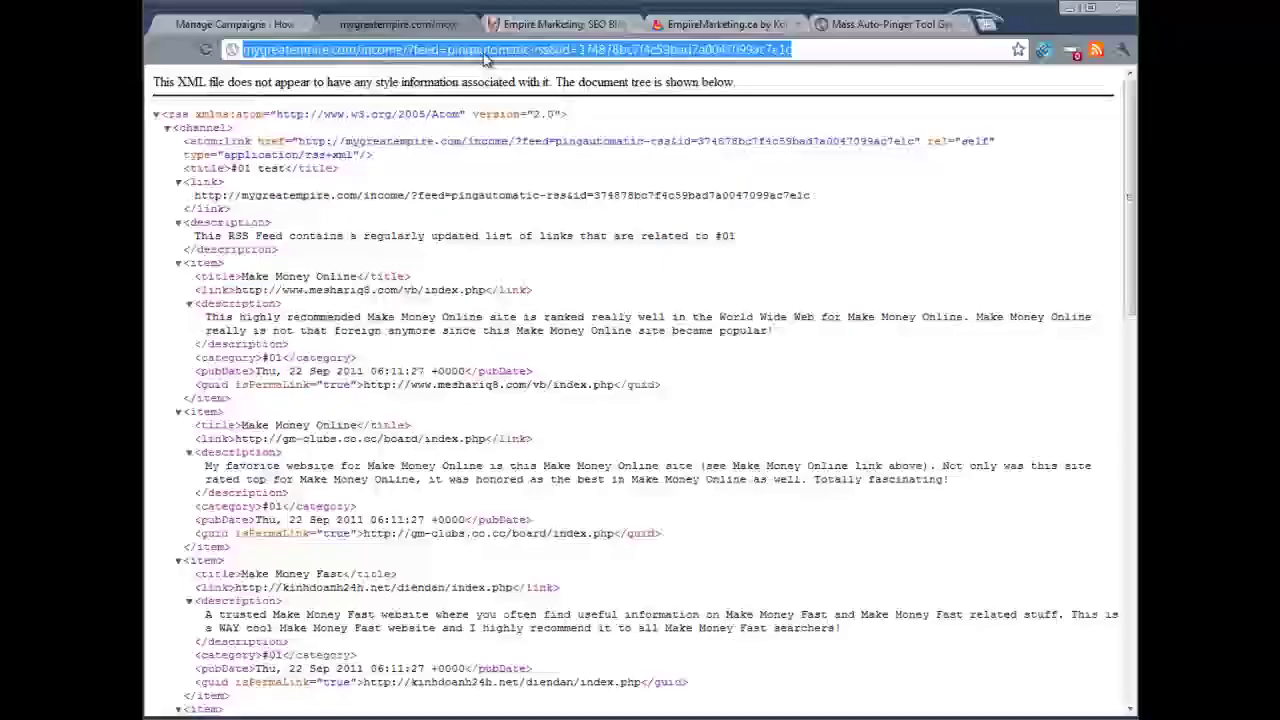
pyautogui.click(295, 24)
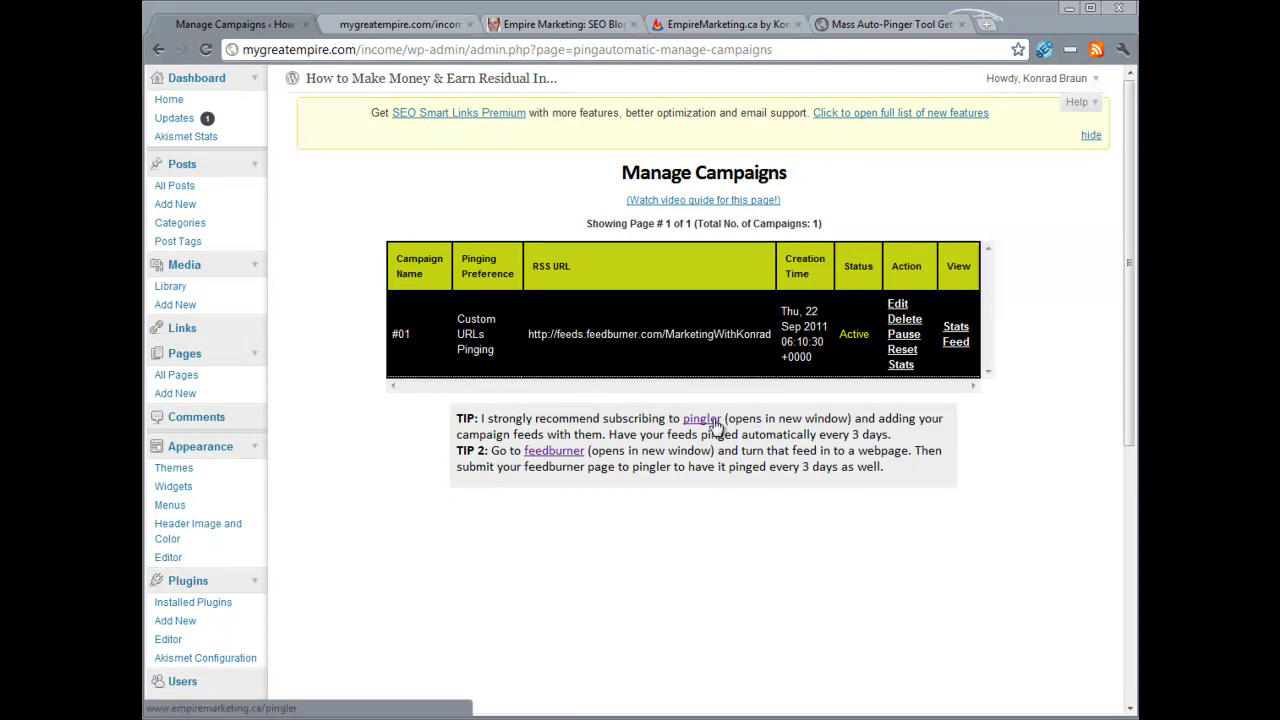
pyautogui.click(357, 26)
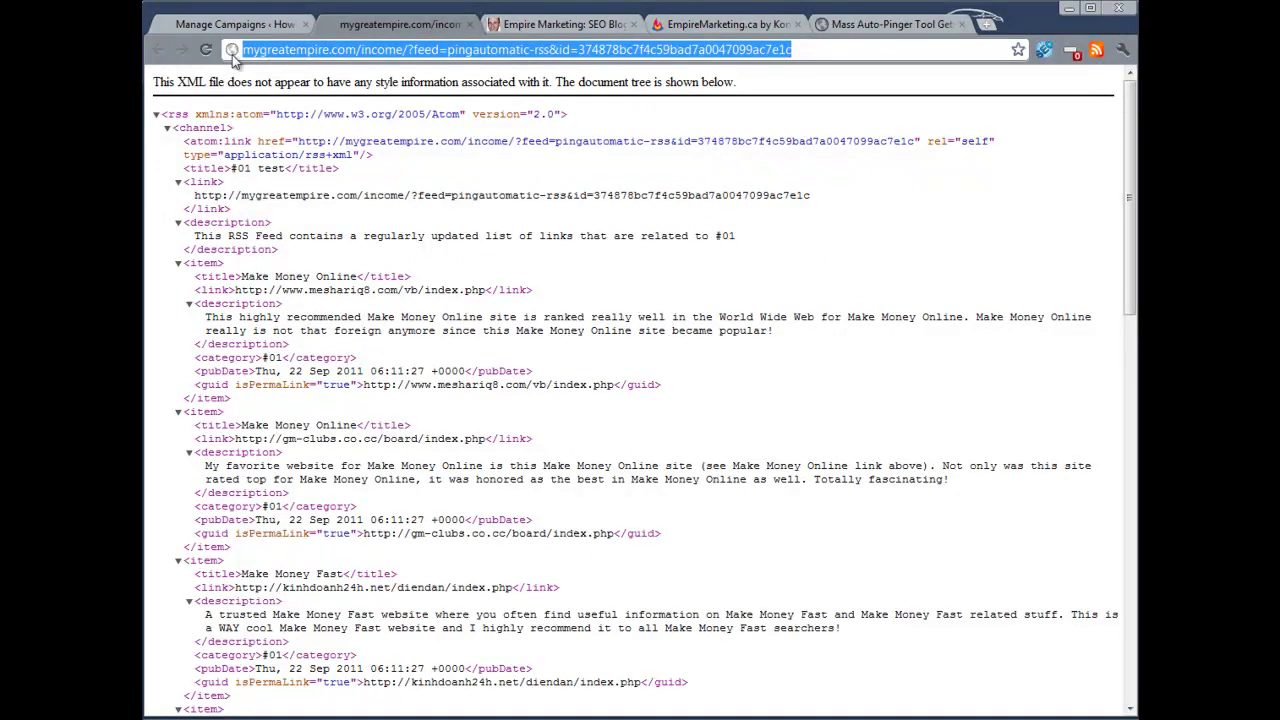
pyautogui.click(250, 24)
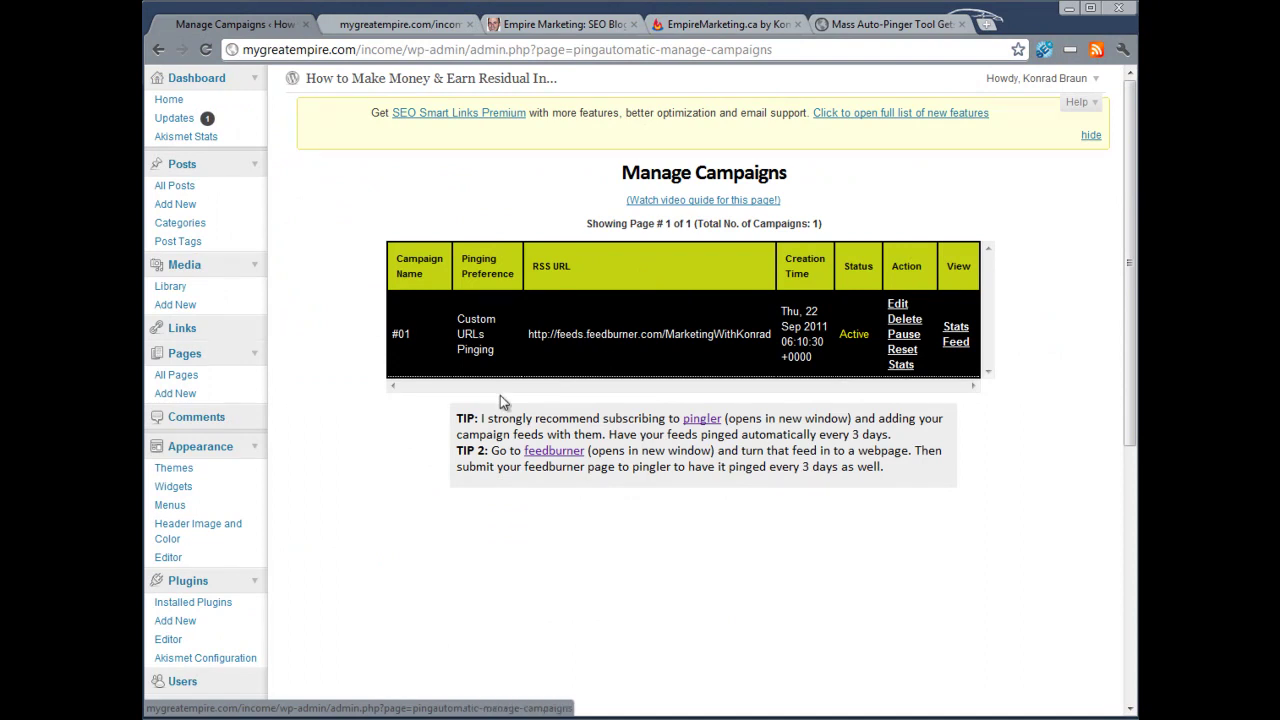
# - Open campaign #01 for editing and scroll its keywords, ping URLs and FeedBurner RSS URL, checking the feed XML
pyautogui.click(898, 304)
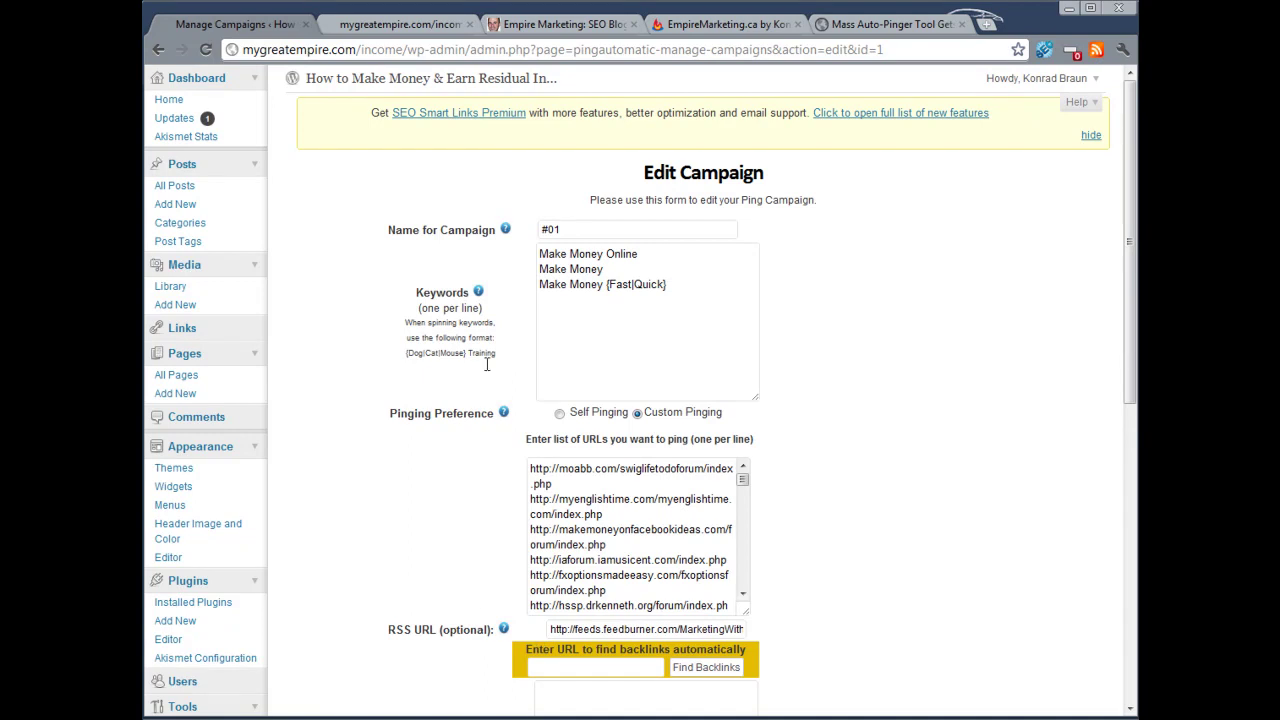
pyautogui.click(410, 24)
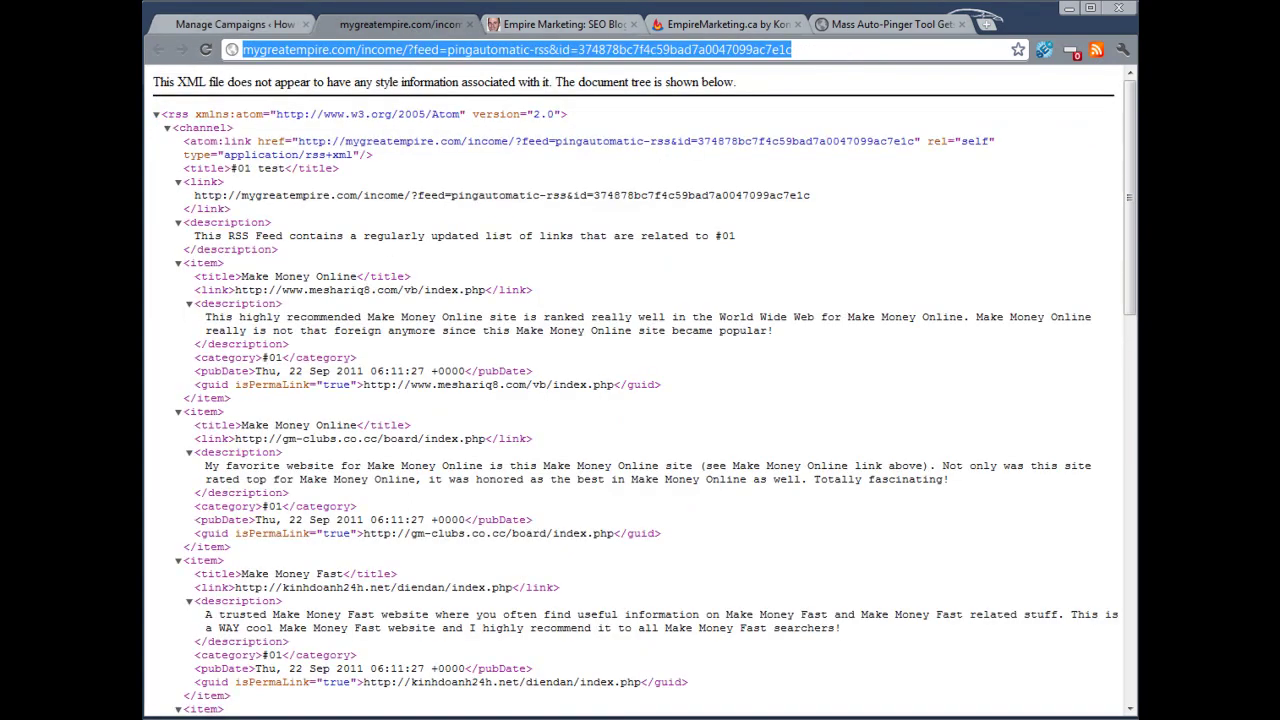
pyautogui.click(258, 30)
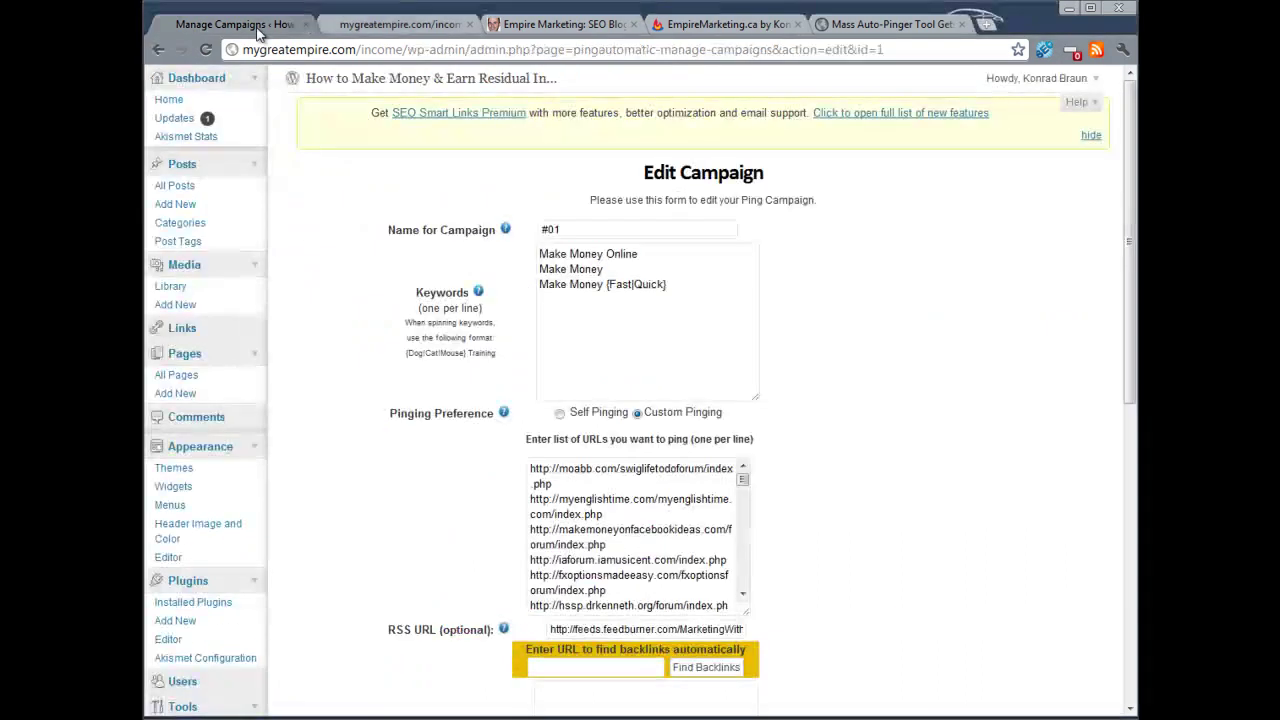
pyautogui.click(403, 26)
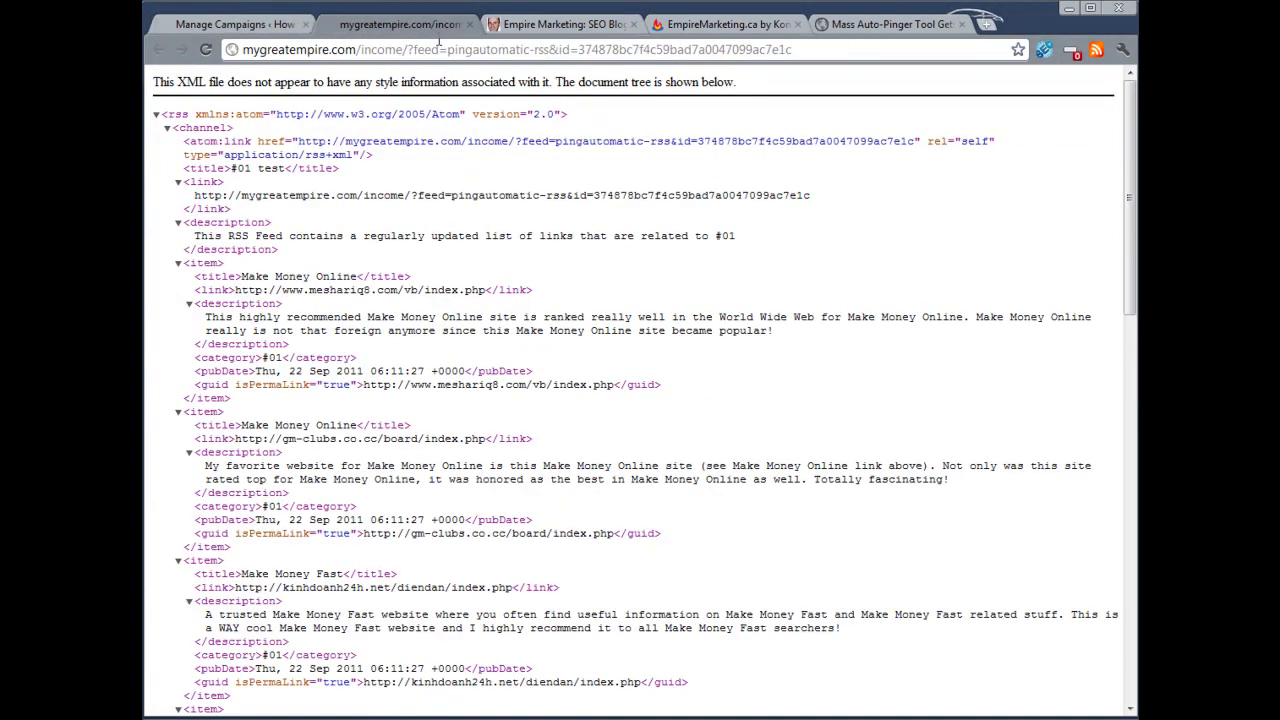
pyautogui.scroll(-10, 640, 400)
pyautogui.click(235, 24)
pyautogui.scroll(-2, 488, 354)
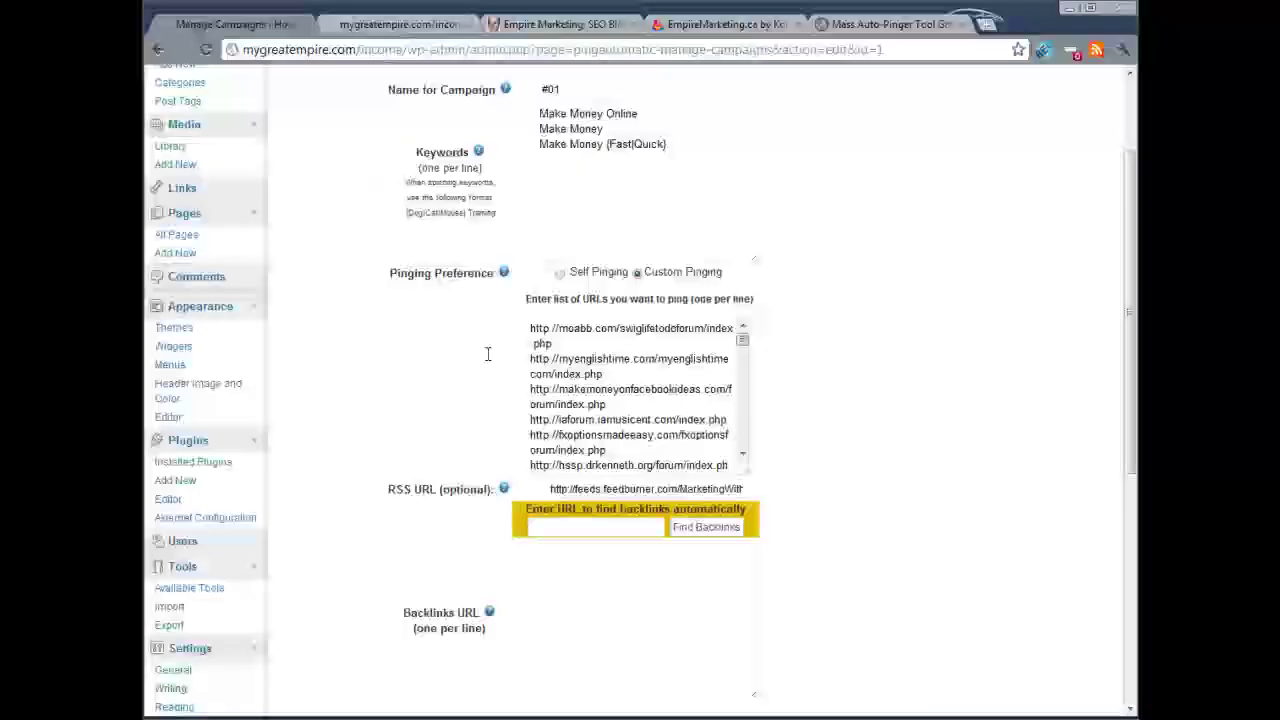
pyautogui.scroll(-5, 488, 354)
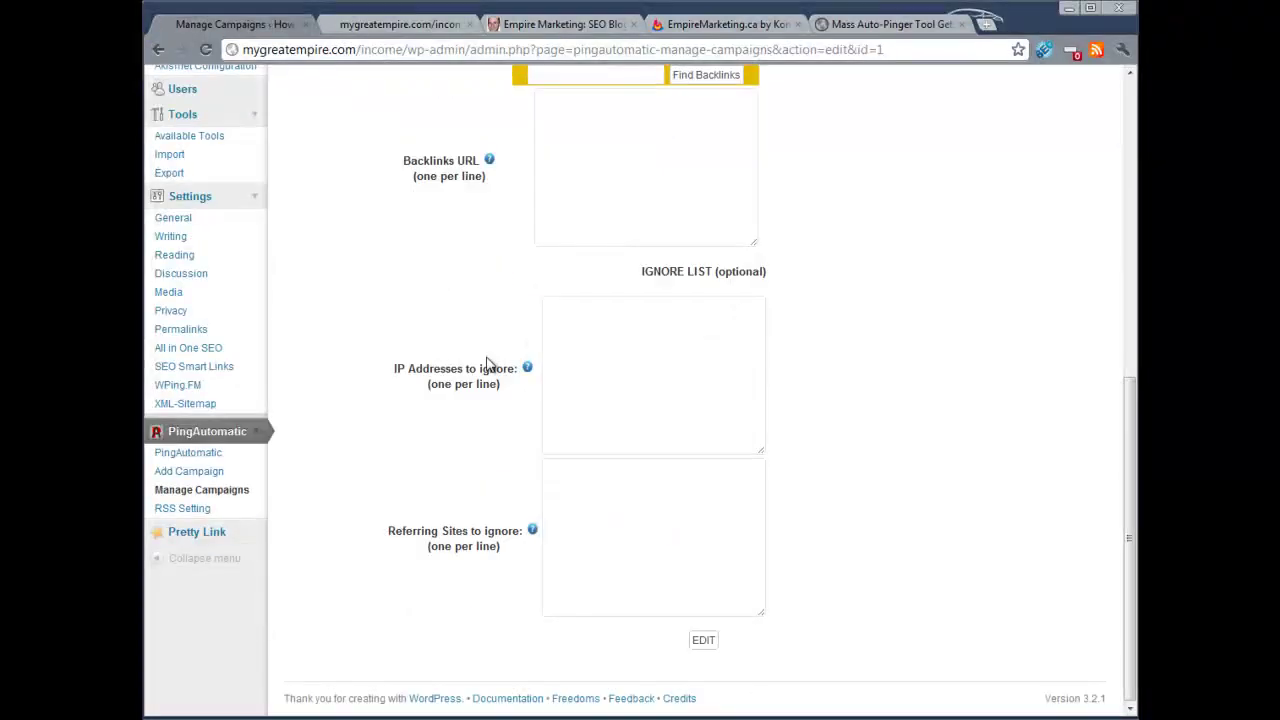
# - Check the RSS description settings, then bring up campaign #01's feed rendered in Firefox
pyautogui.click(178, 510)
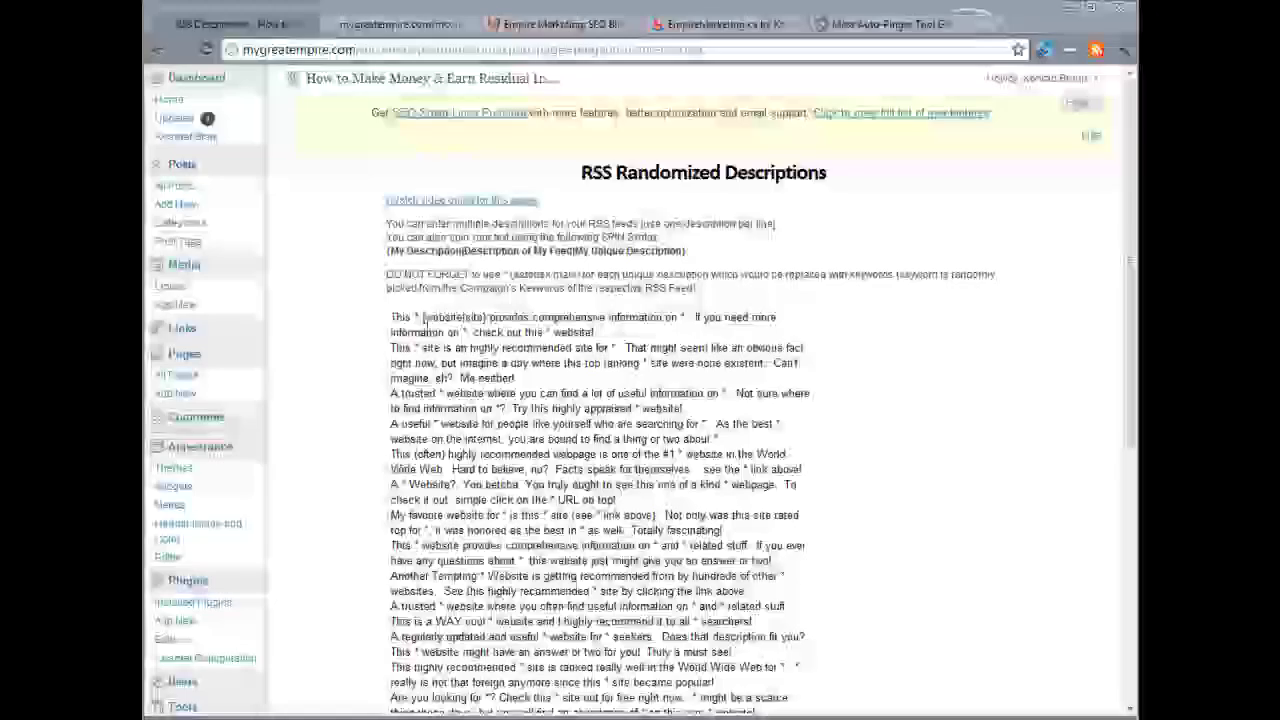
pyautogui.click(385, 28)
pyautogui.hotkey('alt', 'Tab')
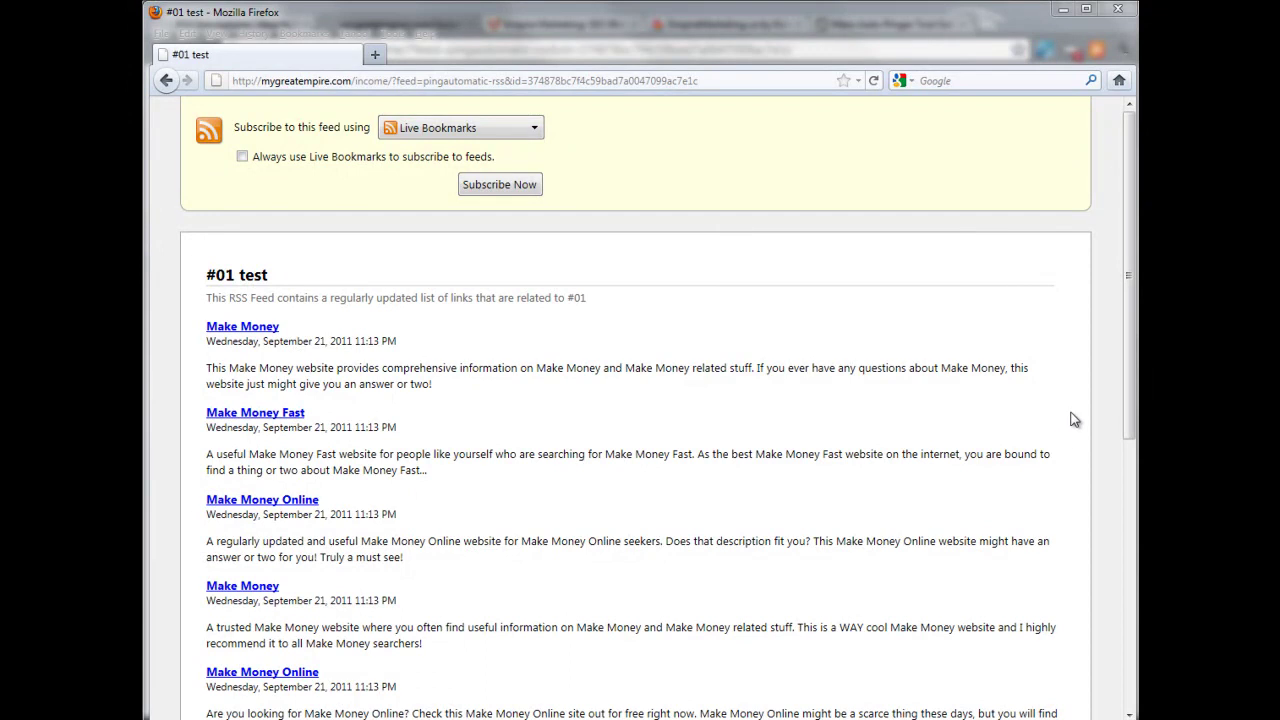
# - Compare the feed's first item description with the templates, highlighting the substituted keyword 'Make Money'
pyautogui.scroll(-10, 1129, 355)
pyautogui.scroll(10, 1114, 357)
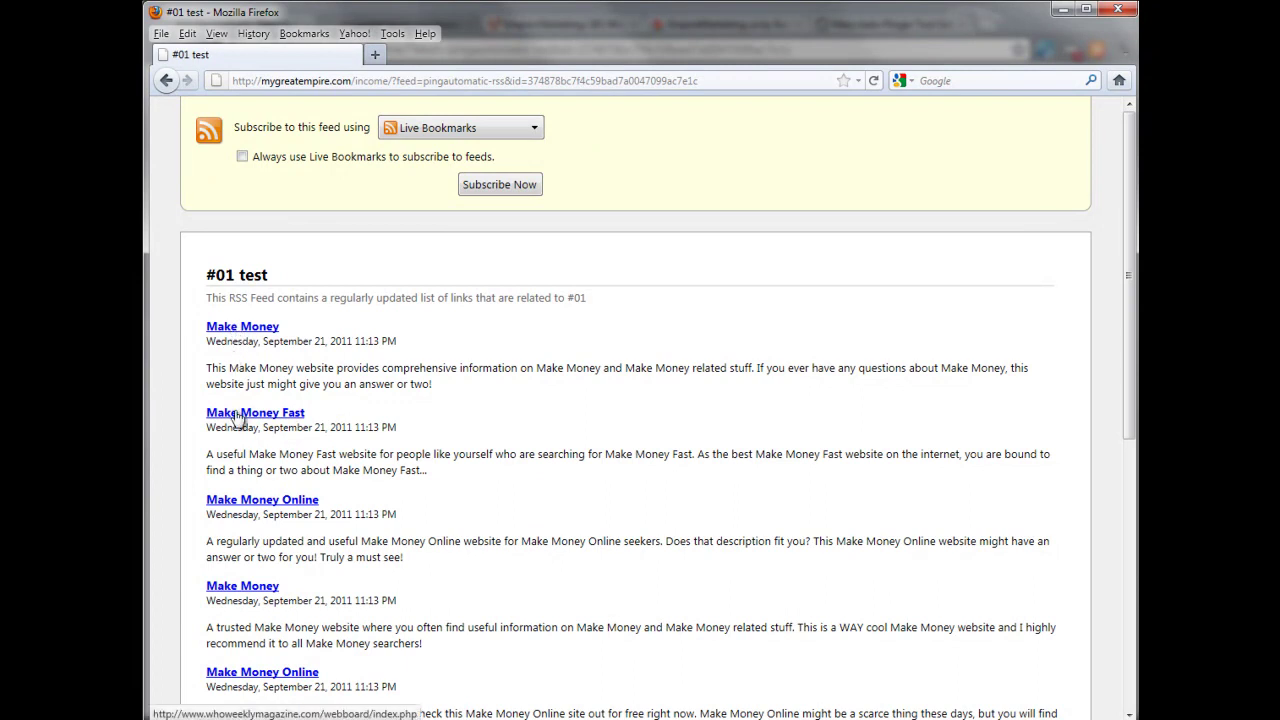
pyautogui.hotkey('alt', 'Tab')
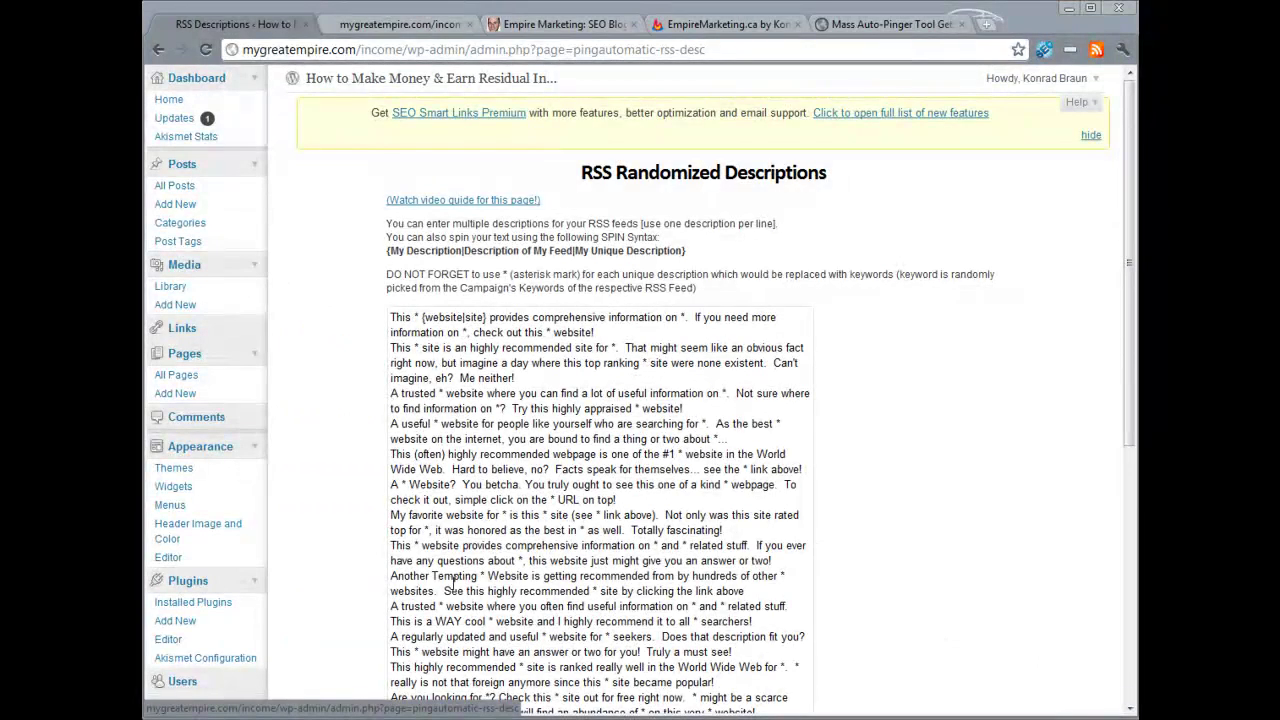
pyautogui.scroll(-10, 357, 578)
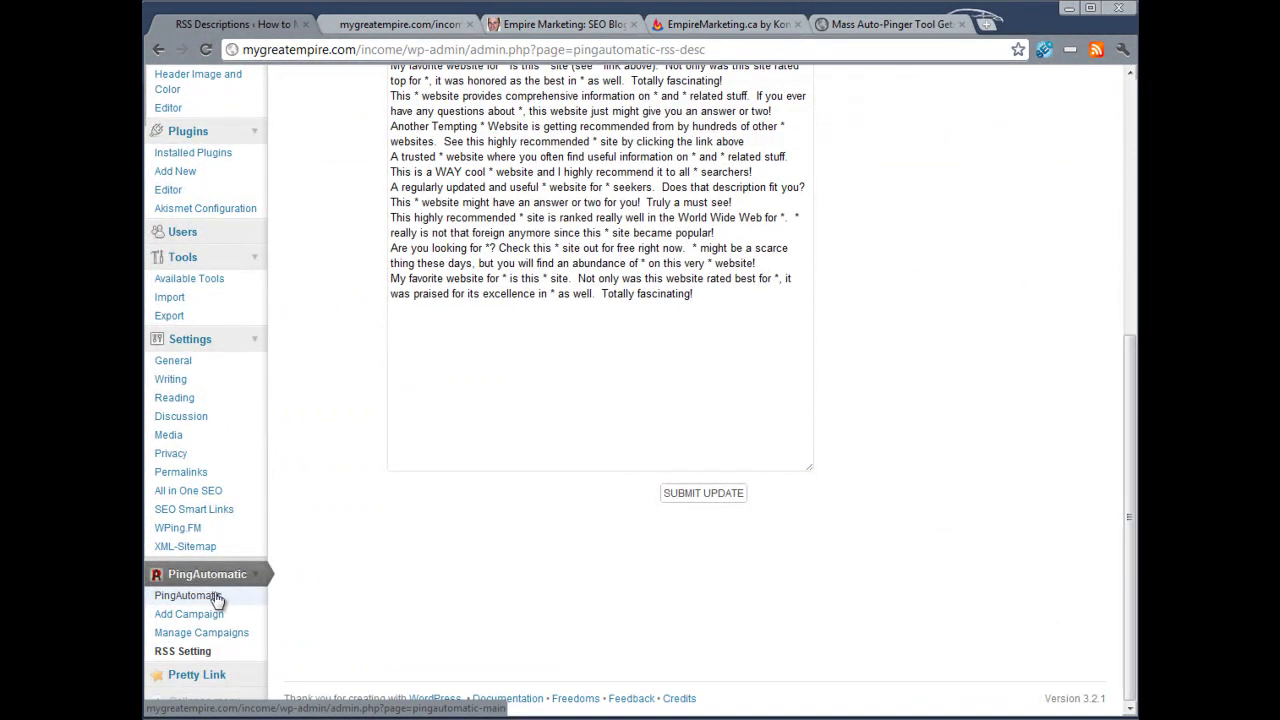
pyautogui.hotkey('alt', 'Tab')
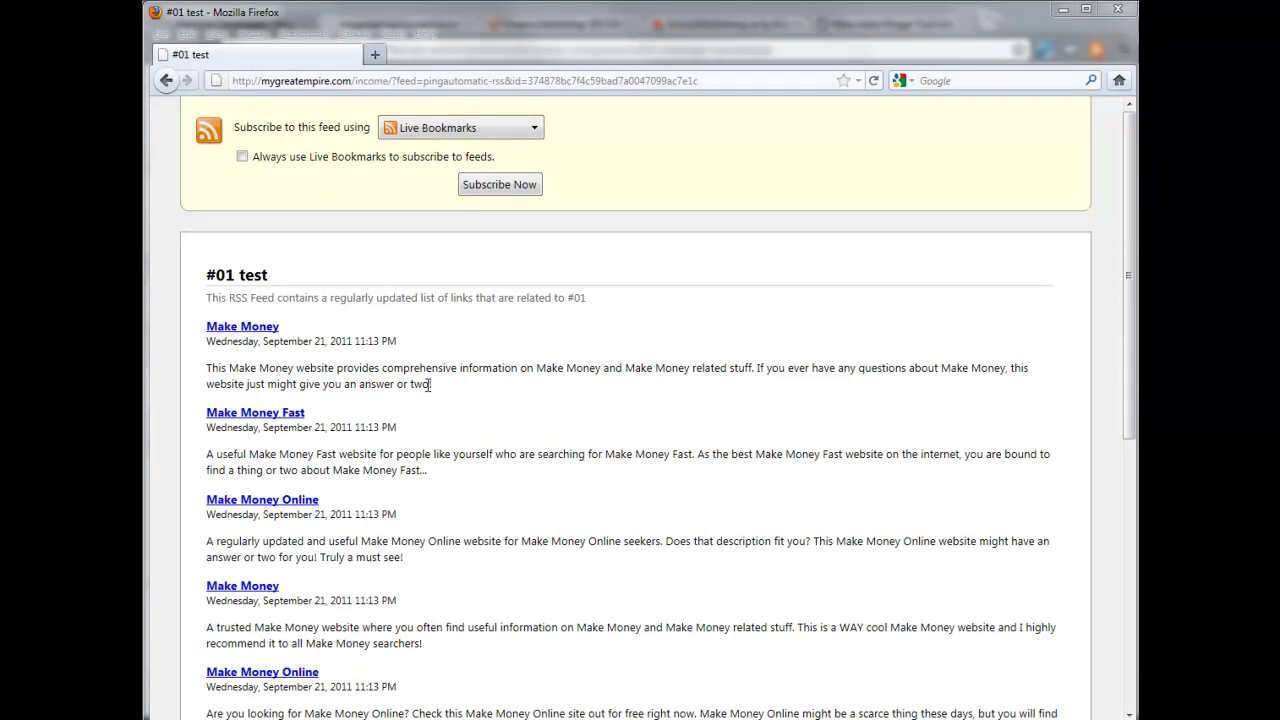
pyautogui.moveTo(430, 385); pyautogui.dragTo(208, 378)
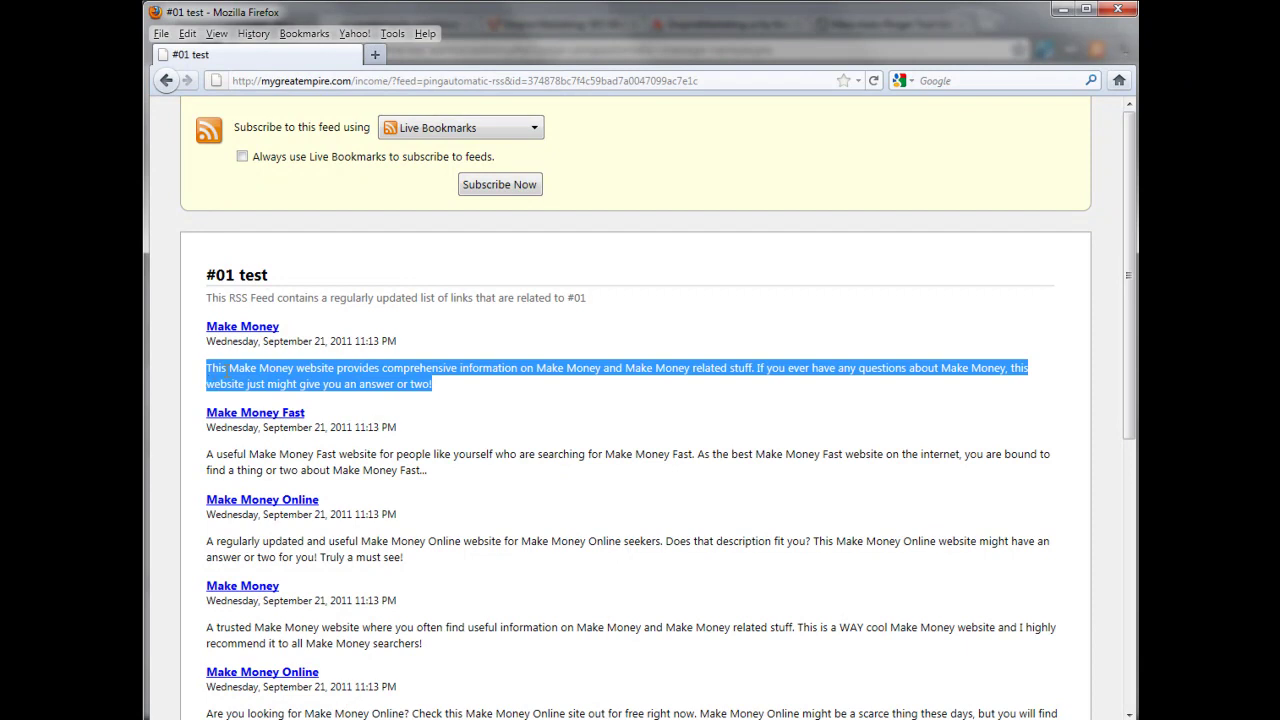
pyautogui.moveTo(229, 368); pyautogui.dragTo(294, 369)
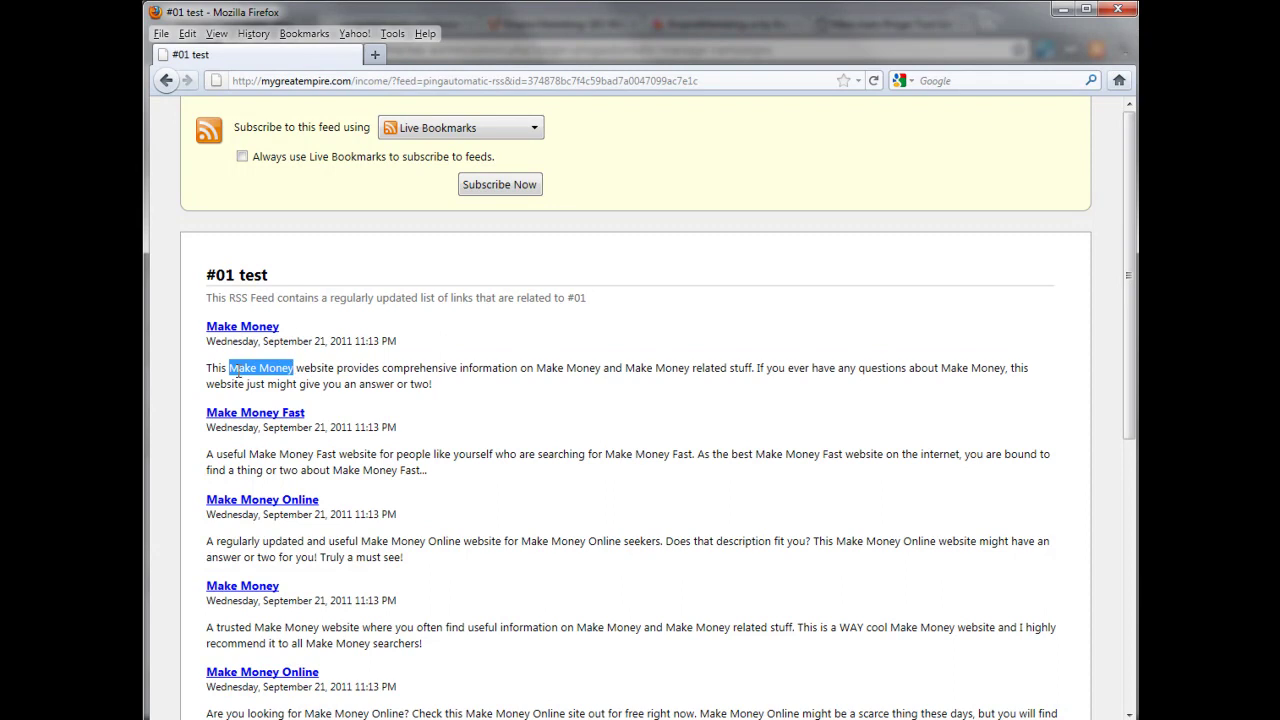
pyautogui.hotkey('alt', 'Tab')
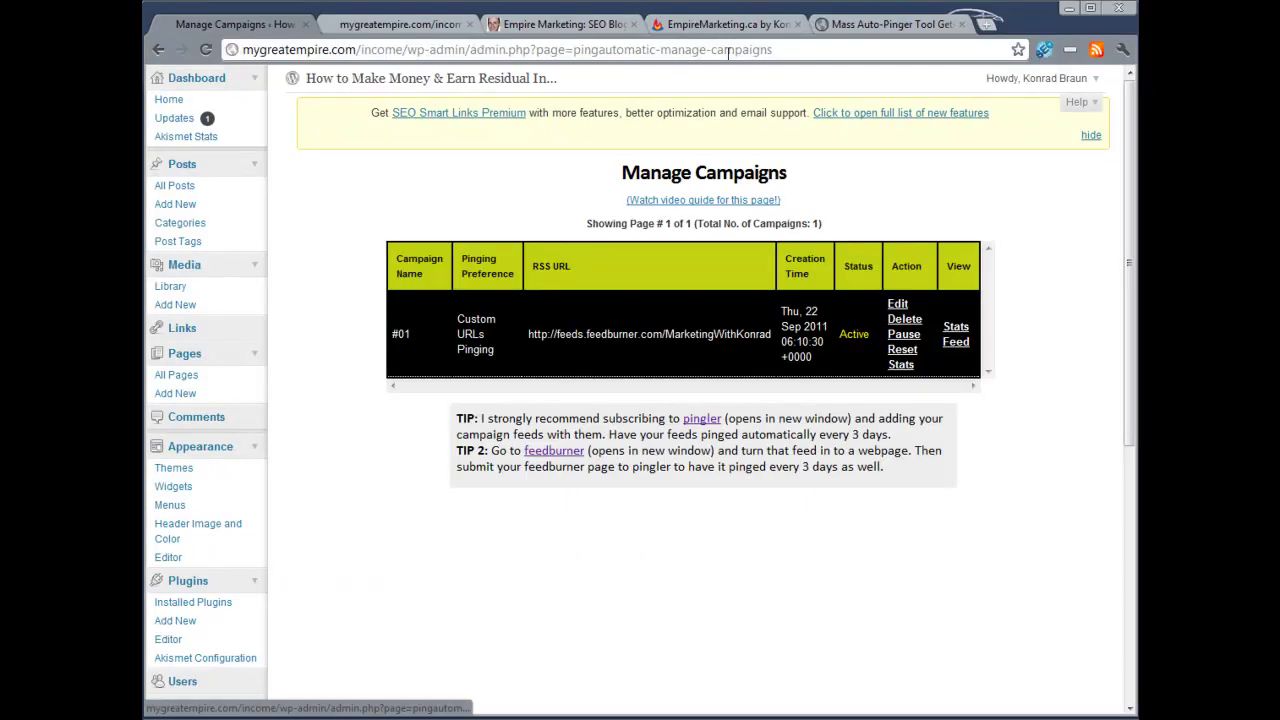
# - Scroll up and down through every template in the RSS Randomized Descriptions textarea
pyautogui.scroll(-5, 955, 300)
pyautogui.click(311, 566)
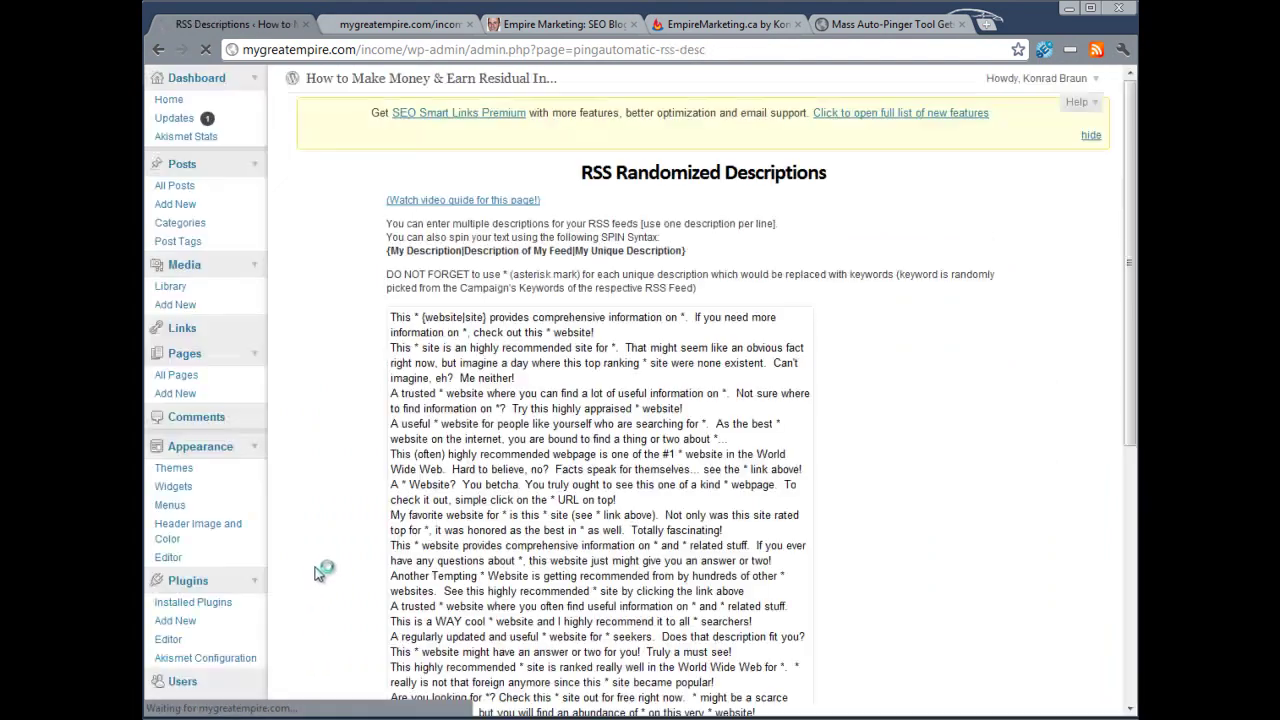
pyautogui.scroll(-5, 502, 412)
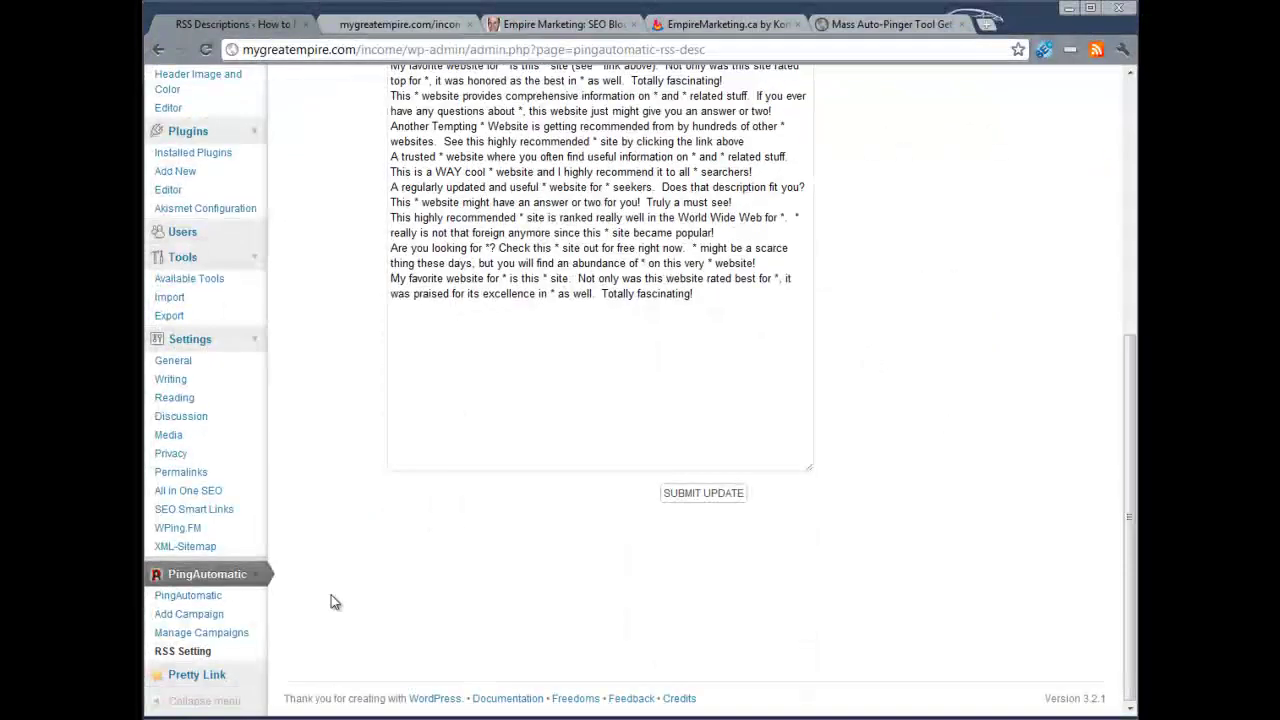
pyautogui.scroll(5, 893, 352)
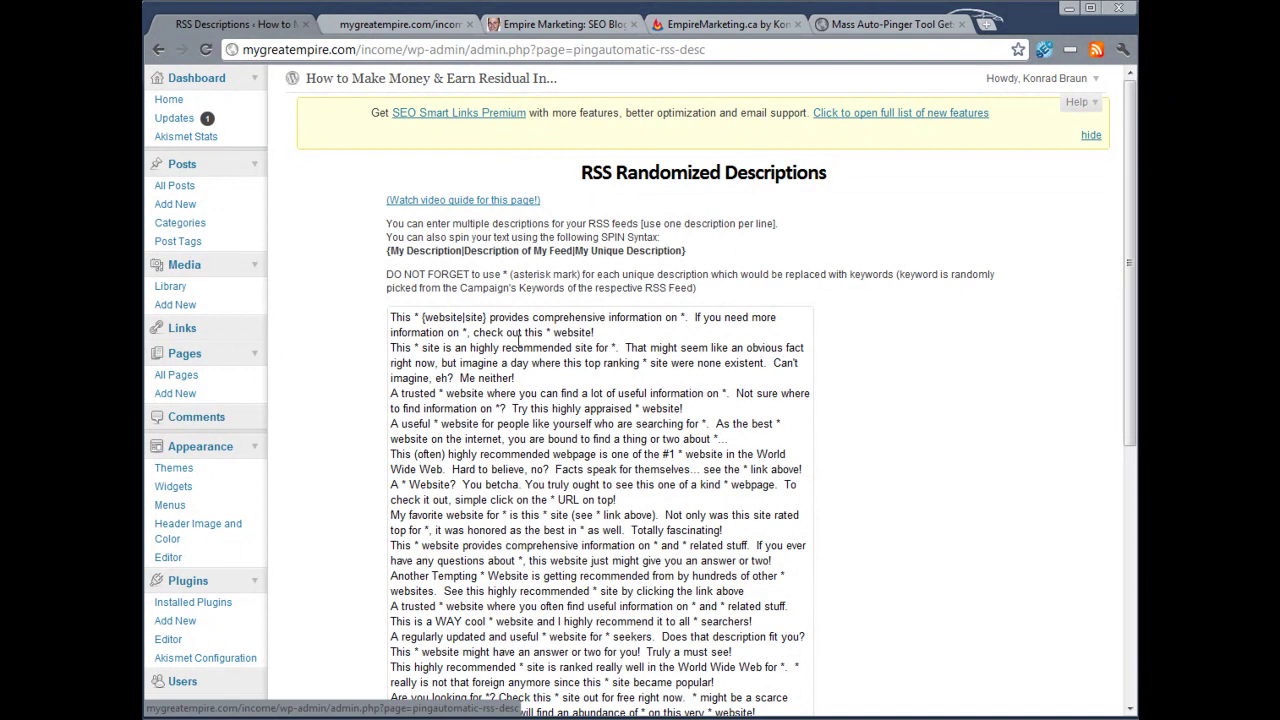
pyautogui.scroll(-5, 519, 340)
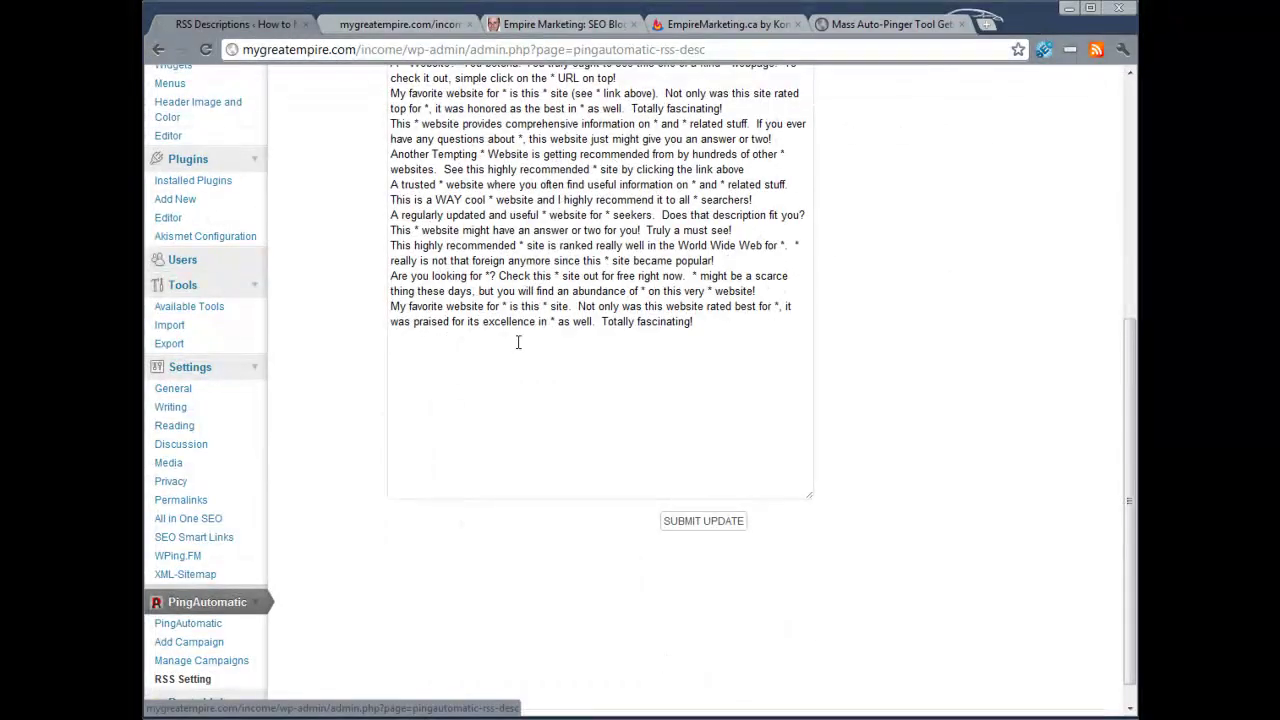
pyautogui.scroll(3, 518, 342)
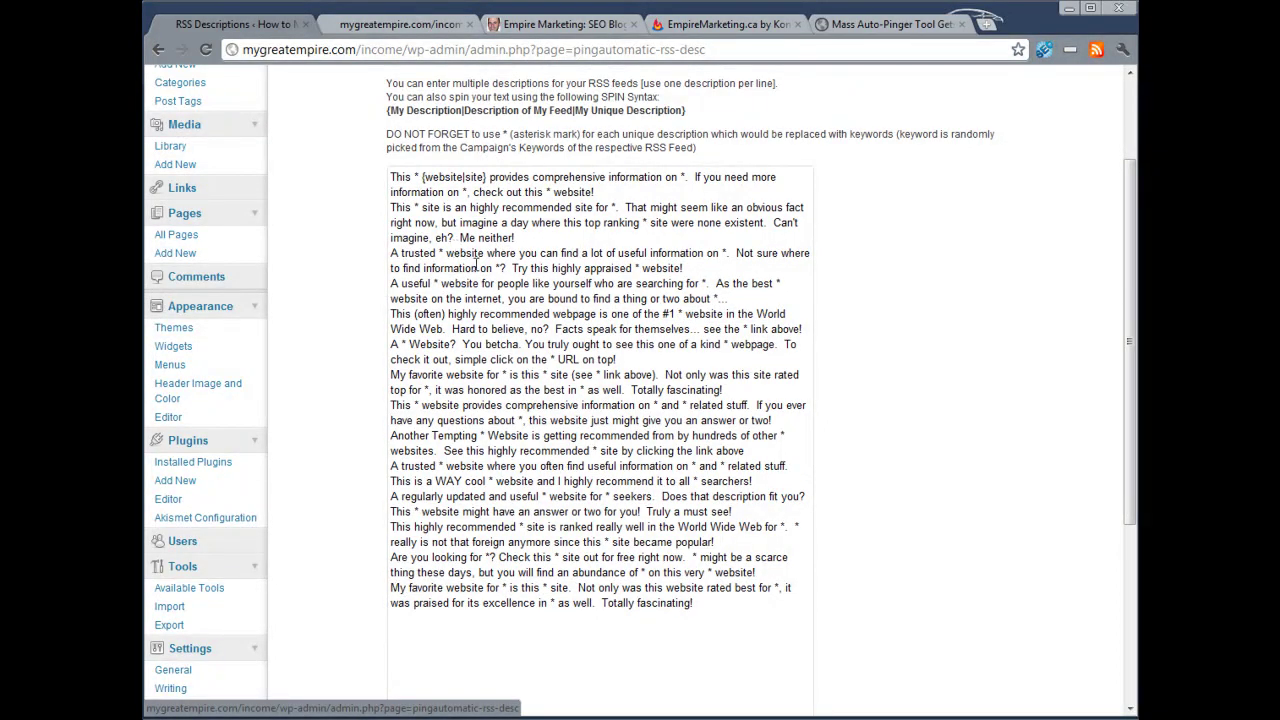
pyautogui.scroll(-3, 510, 368)
pyautogui.scroll(5, 510, 368)
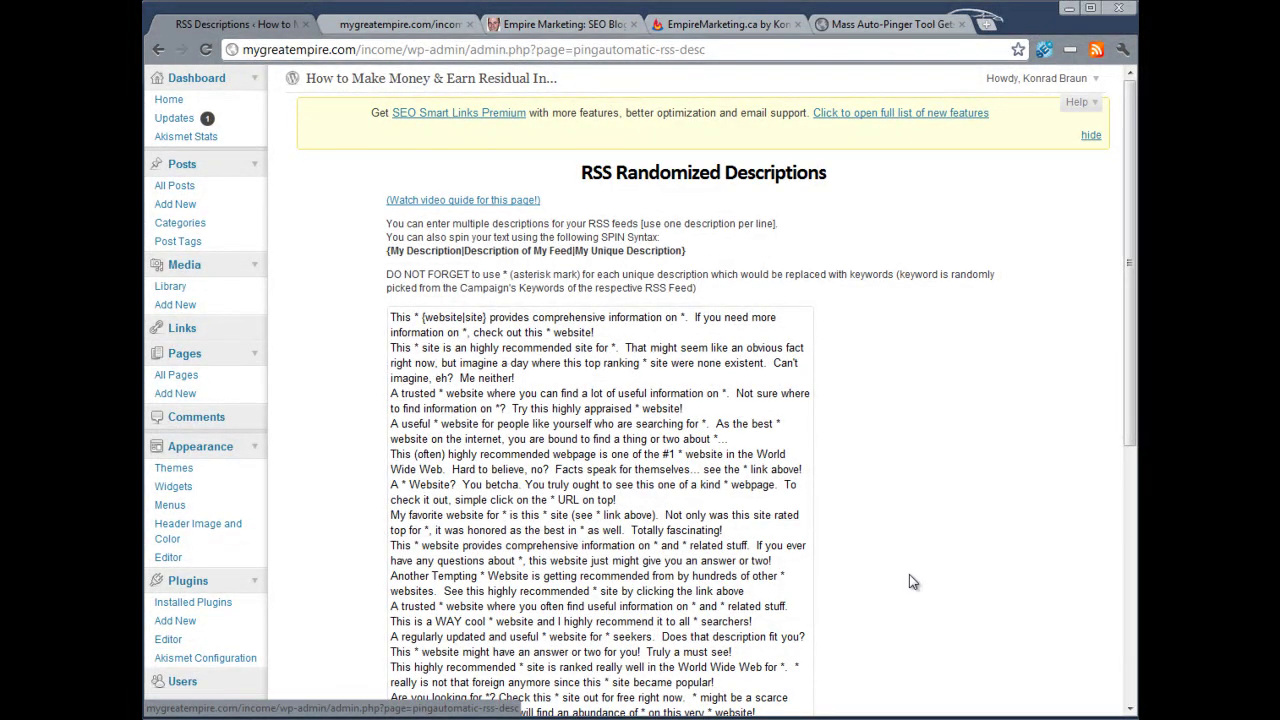
pyautogui.scroll(-5, 909, 581)
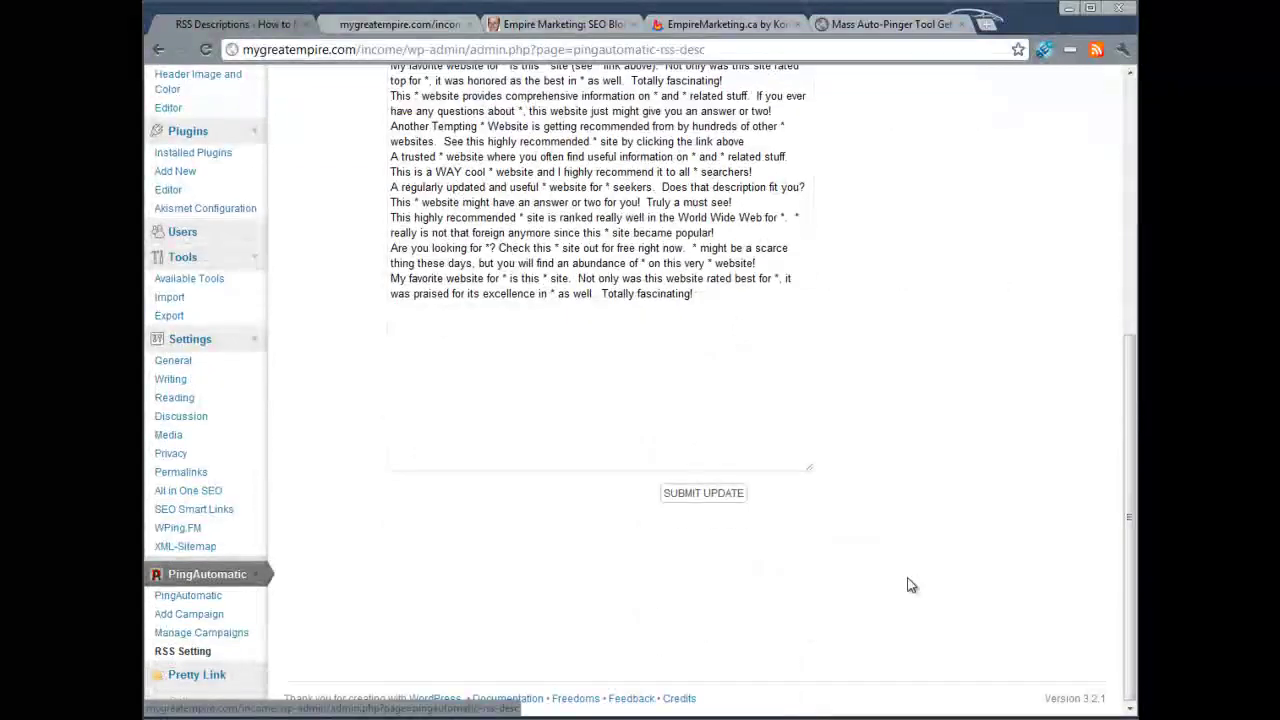
pyautogui.scroll(1, 910, 585)
pyautogui.scroll(-3, 909, 585)
# - Go to the PingAutomatic plugin page and scroll through the blank campaign form
pyautogui.click(178, 596)
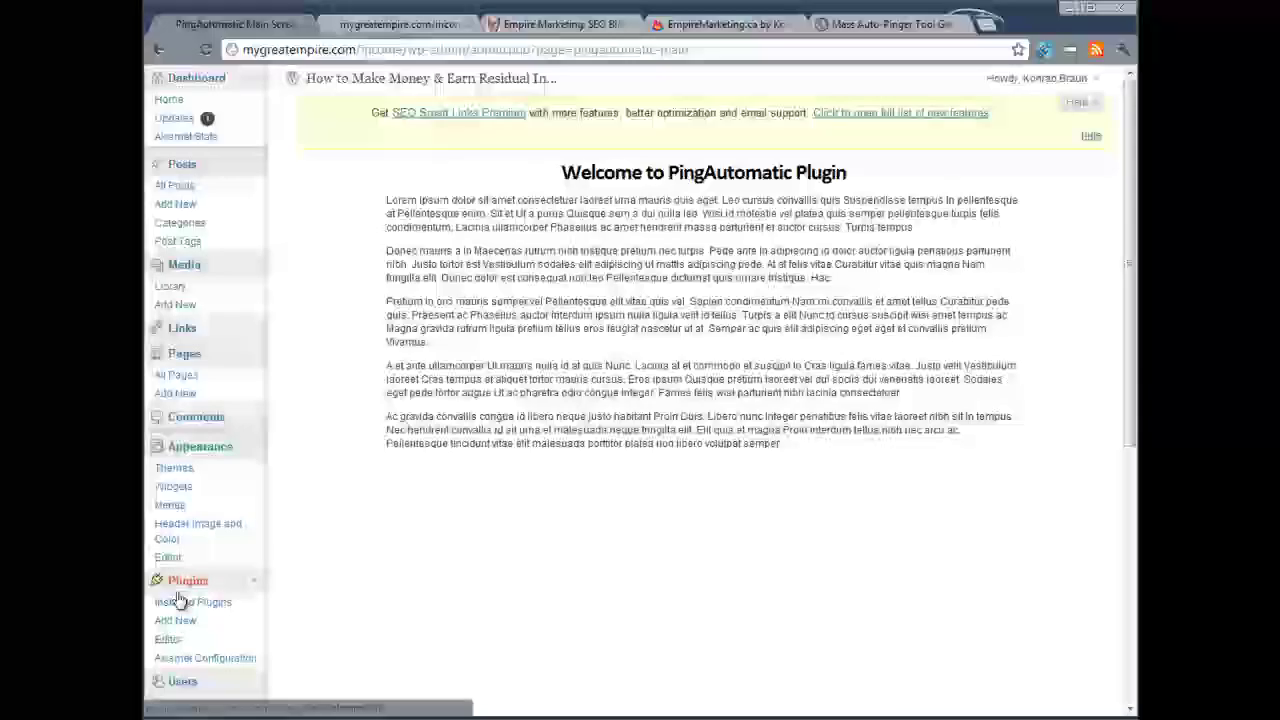
pyautogui.scroll(-5, 522, 345)
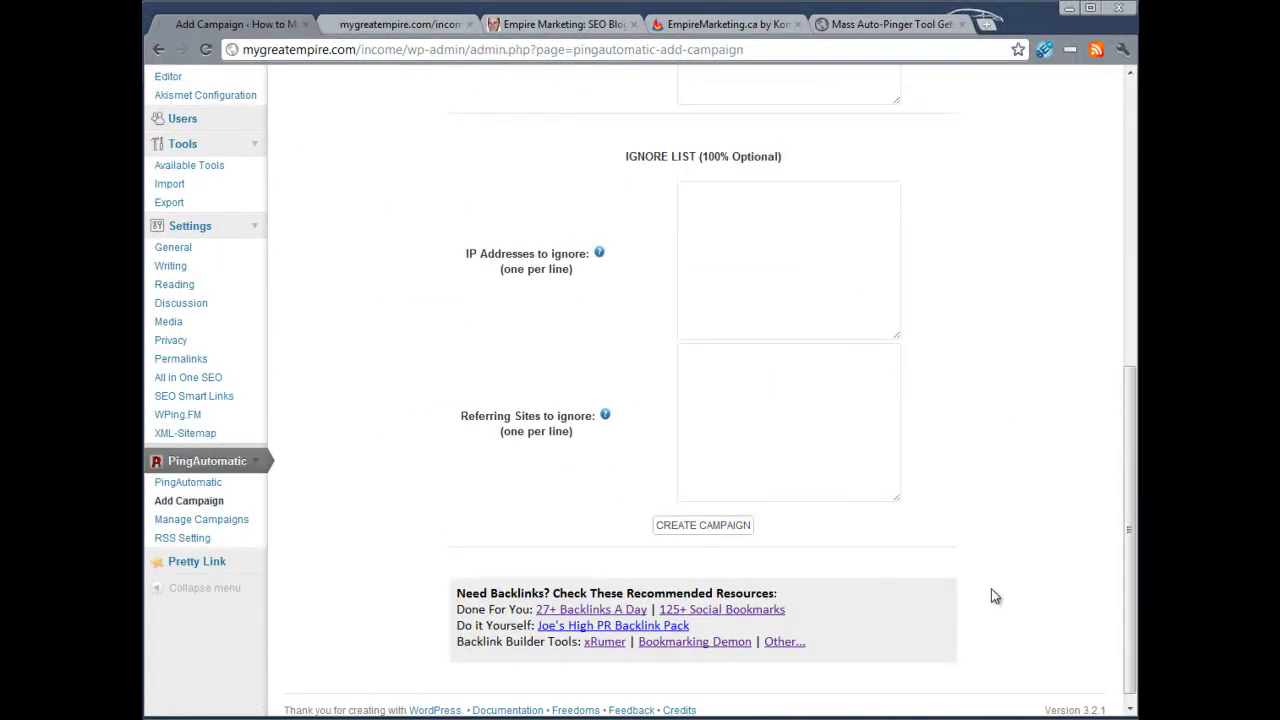
pyautogui.scroll(5, 990, 597)
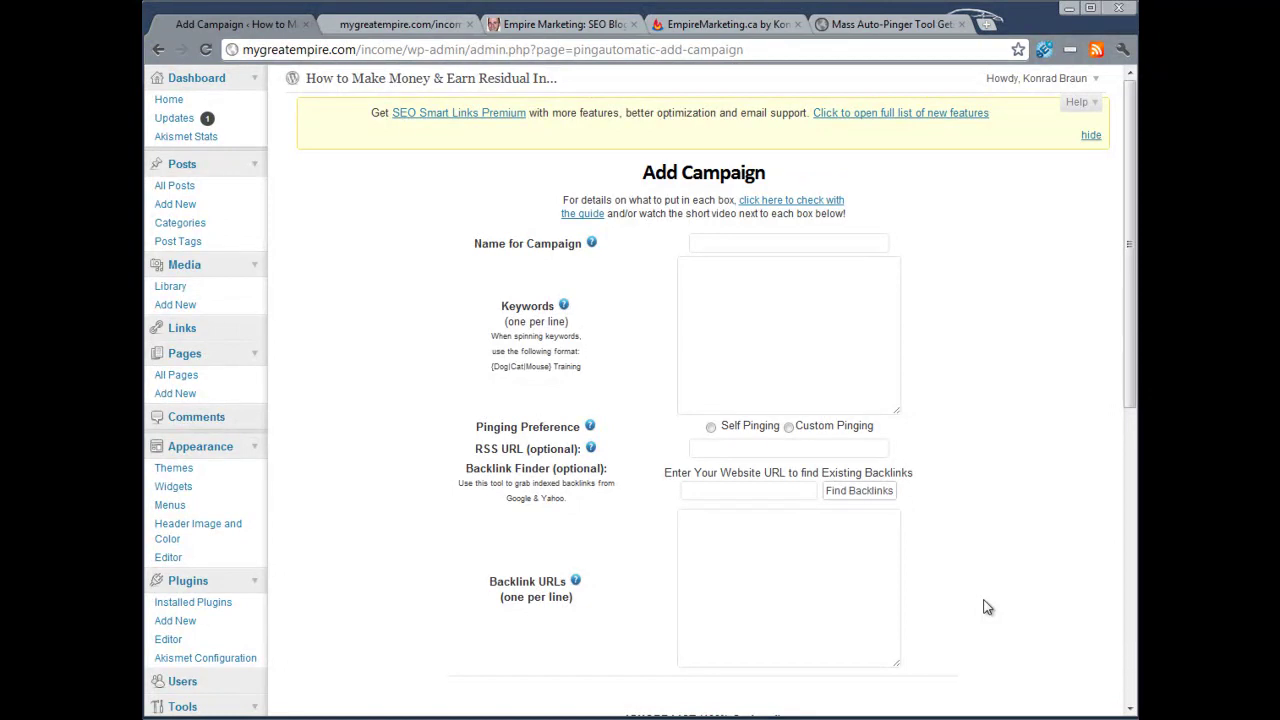